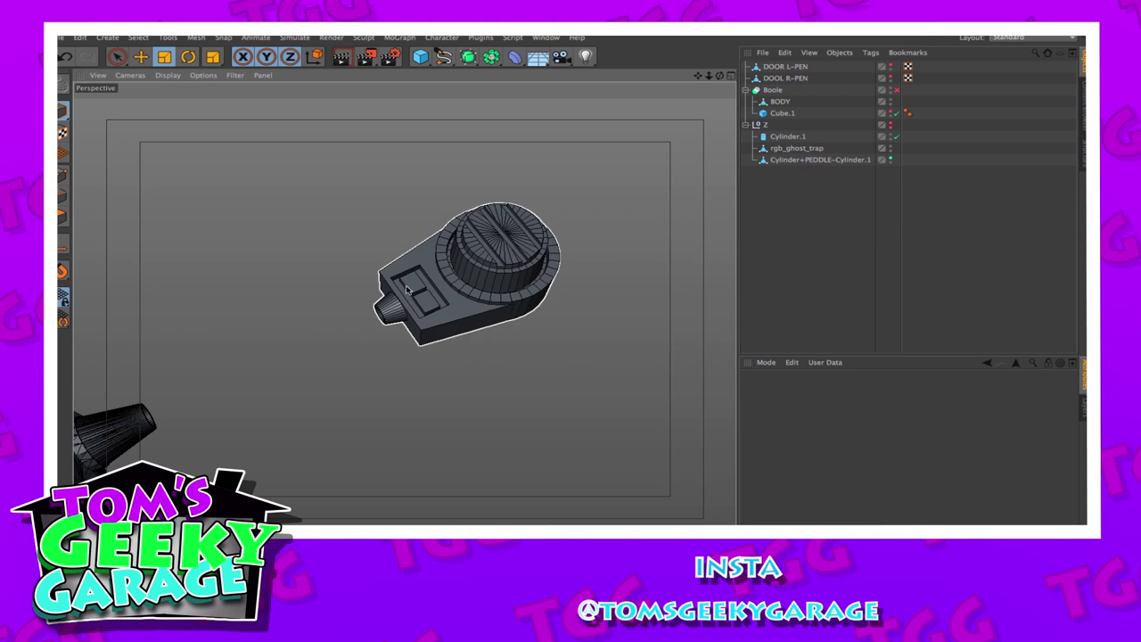
Examine the ghost trap body and its separate pedal from several sides, including the open interior, inner ring, handle and front cone
{"action": "left_click_drag", "start_coordinate": [699, 75], "coordinate": [1140, 1]}
{"action": "middle_click_drag", "start_coordinate": [405, 320], "coordinate": [367, 319], "text": "alt"}
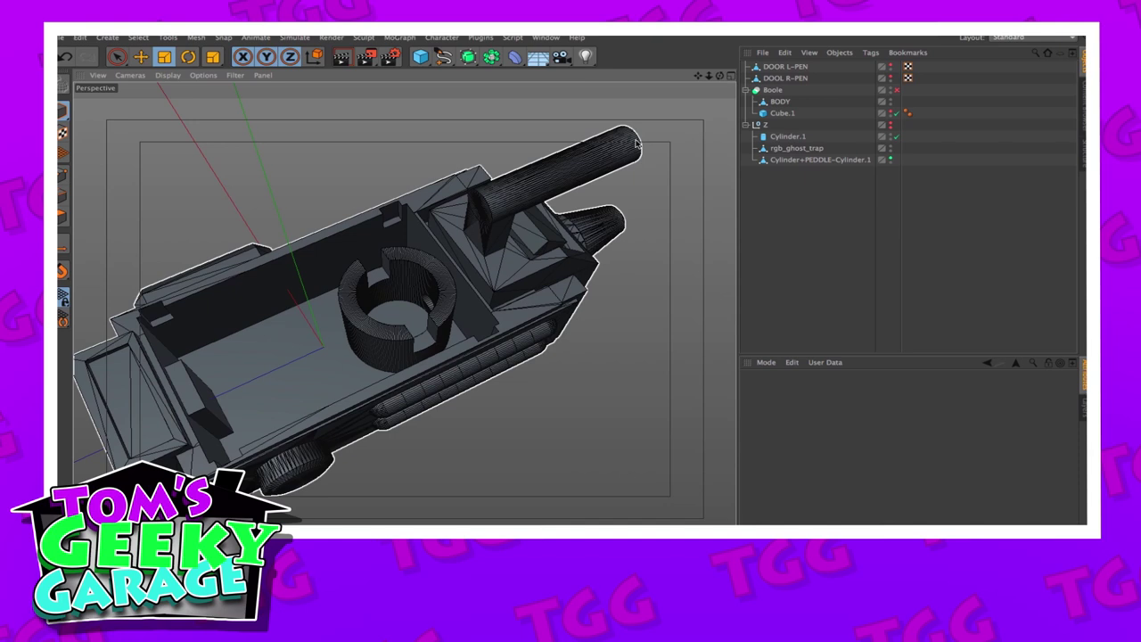
{"action": "left_click_drag", "start_coordinate": [719, 76], "coordinate": [820, 23]}
{"action": "left_click_drag", "start_coordinate": [720, 76], "coordinate": [624, 85]}
{"action": "left_click_drag", "start_coordinate": [709, 77], "coordinate": [620, 77]}
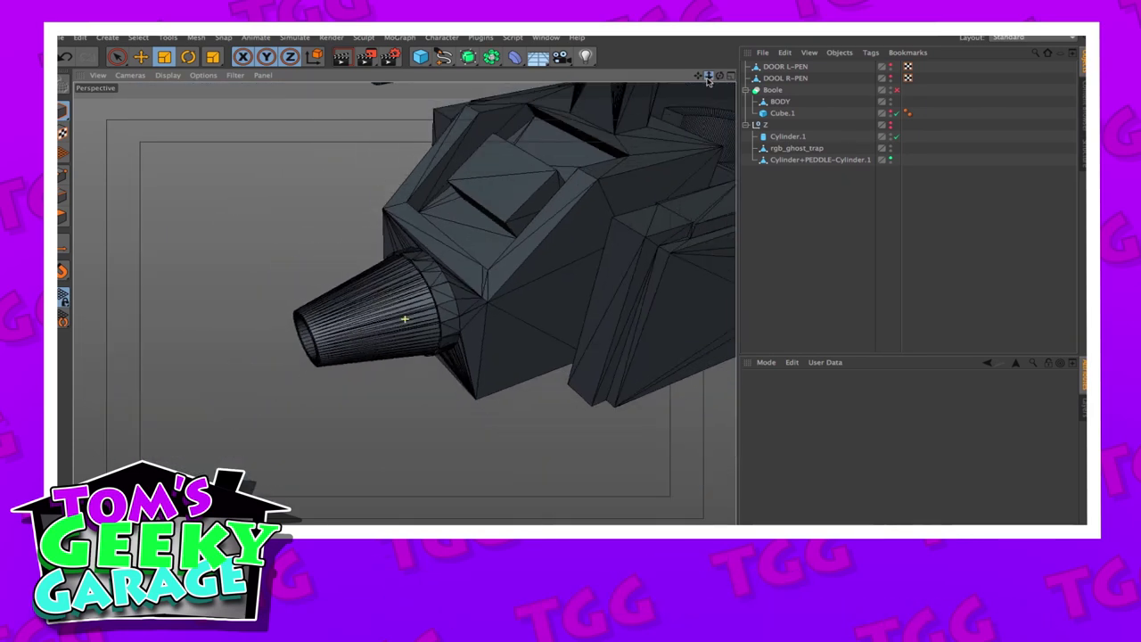
{"action": "left_click_drag", "start_coordinate": [698, 77], "coordinate": [312, 294]}
{"action": "left_click", "coordinate": [404, 319]}
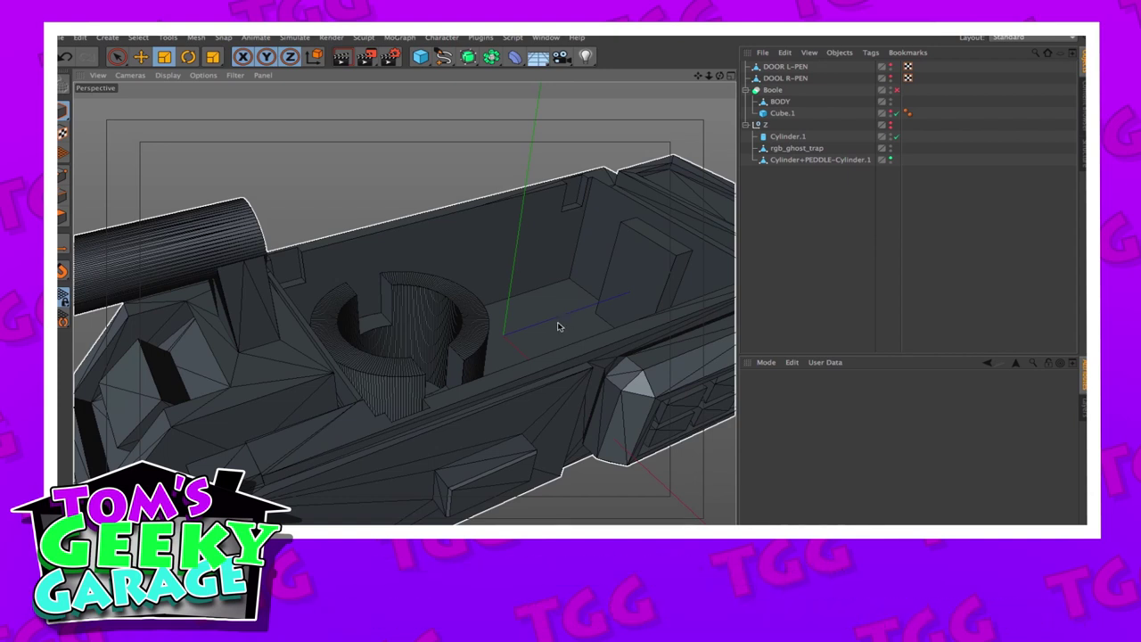
{"action": "left_click_drag", "start_coordinate": [709, 76], "coordinate": [936, 55]}
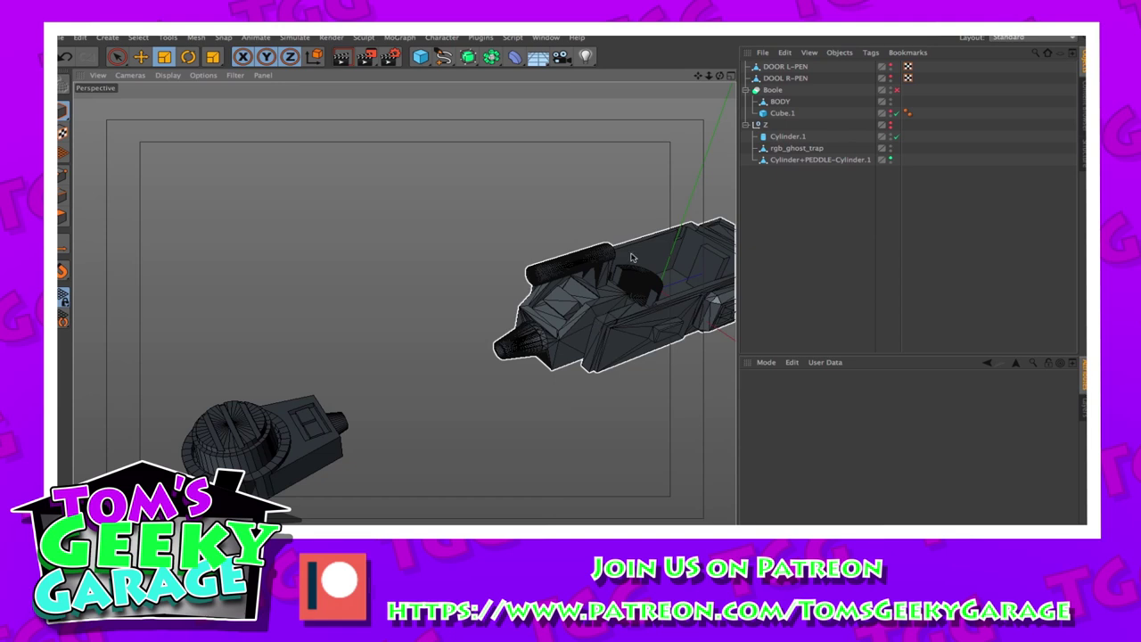
{"action": "left_click_drag", "start_coordinate": [720, 75], "coordinate": [919, 111]}
{"action": "left_click_drag", "start_coordinate": [698, 75], "coordinate": [638, 135]}
{"action": "left_click_drag", "start_coordinate": [720, 76], "coordinate": [861, 39]}
{"action": "left_click_drag", "start_coordinate": [655, 79], "coordinate": [815, 17]}
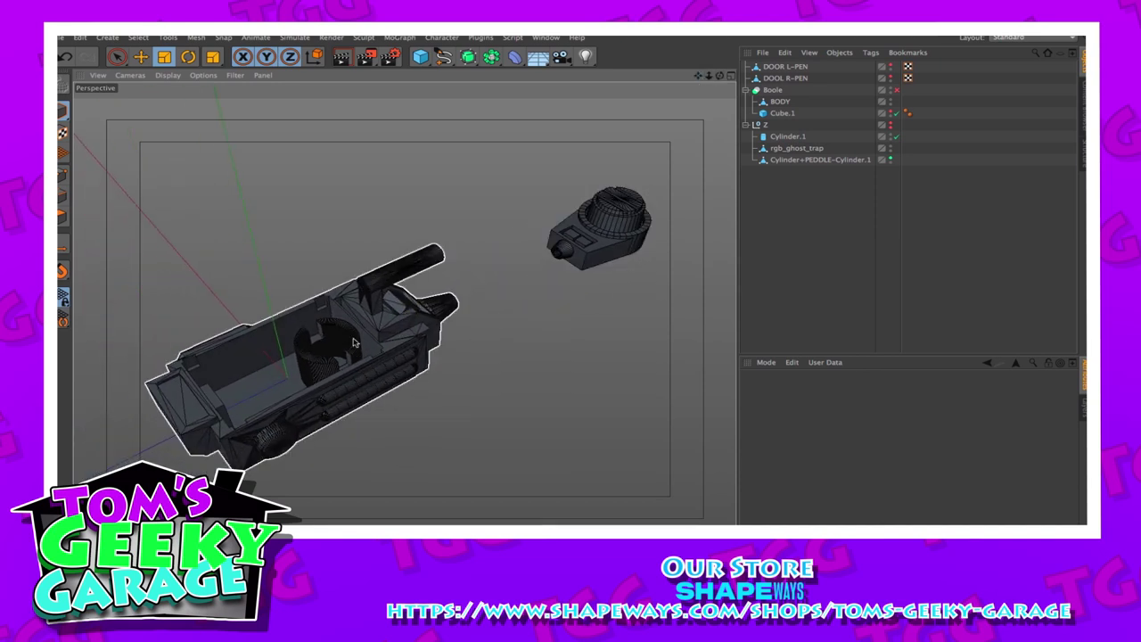
{"action": "left_click_drag", "start_coordinate": [698, 79], "coordinate": [698, 76]}
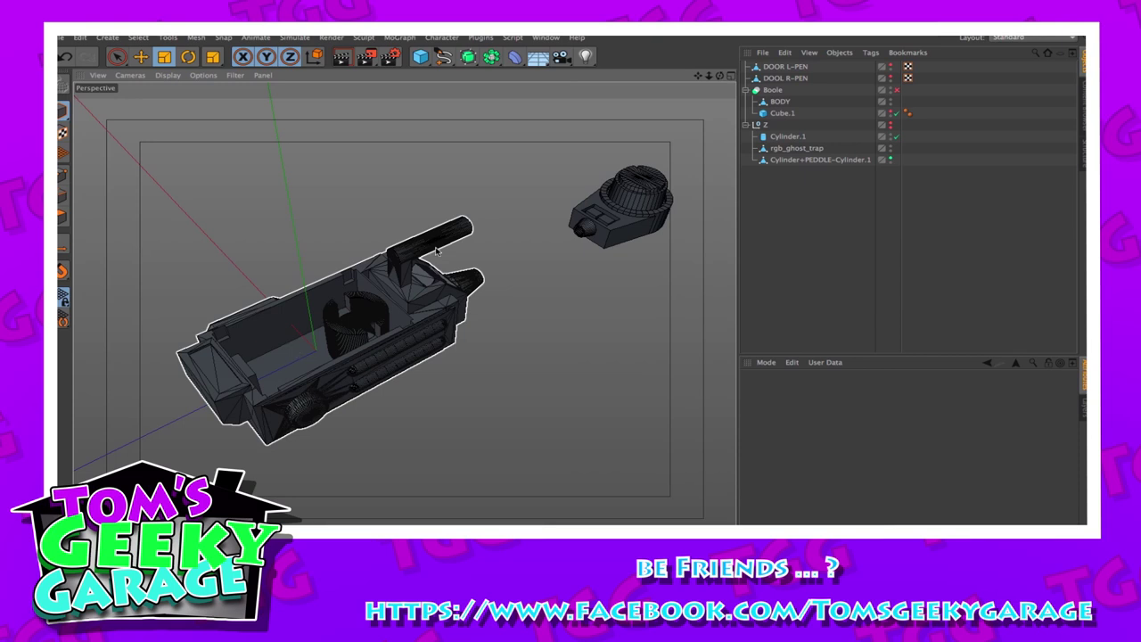
{"action": "left_click_drag", "start_coordinate": [720, 74], "coordinate": [719, 107]}
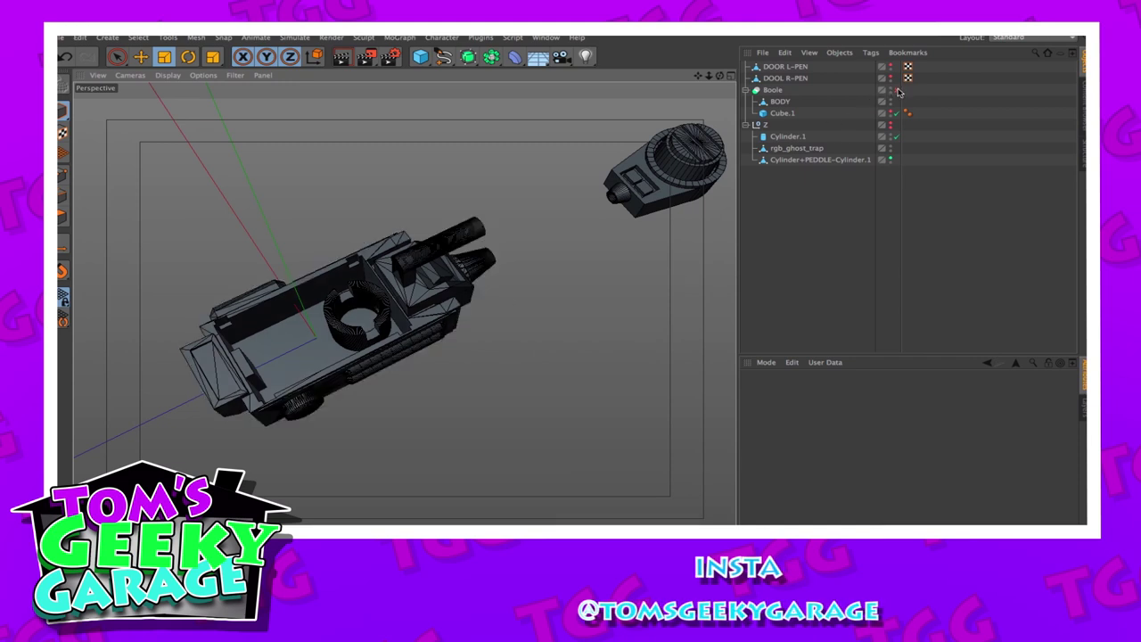
Enable the Boole to cut the ring out of the body, and make both trap doors visible
{"action": "left_click", "coordinate": [898, 90]}
{"action": "left_click", "coordinate": [385, 304]}
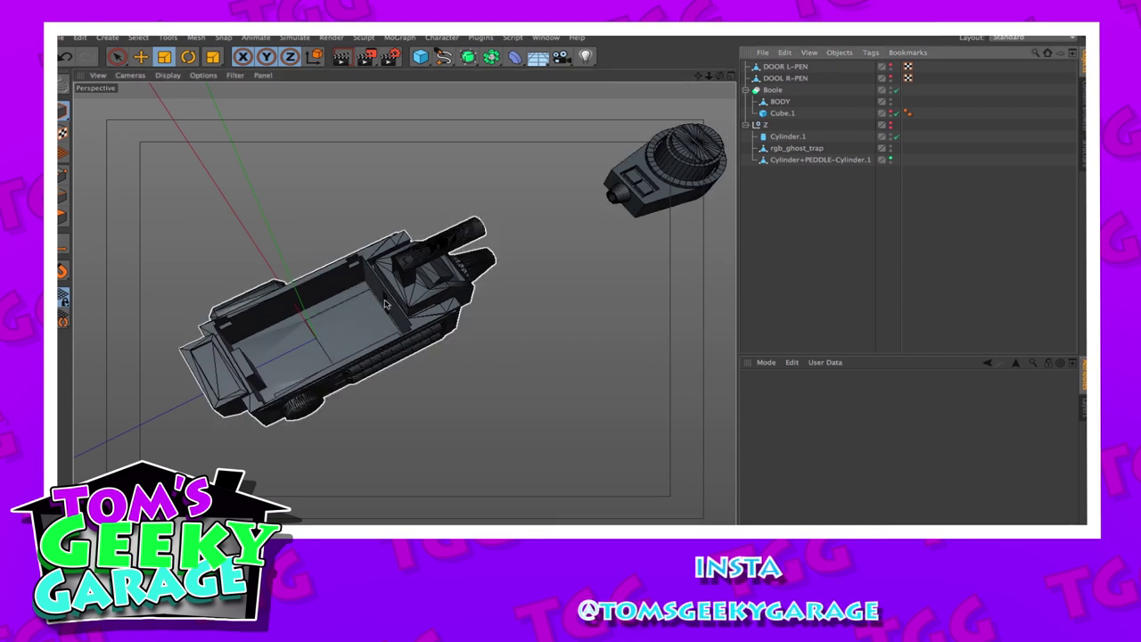
{"action": "left_click_drag", "start_coordinate": [709, 76], "coordinate": [860, 88]}
{"action": "left_click", "coordinate": [892, 68]}
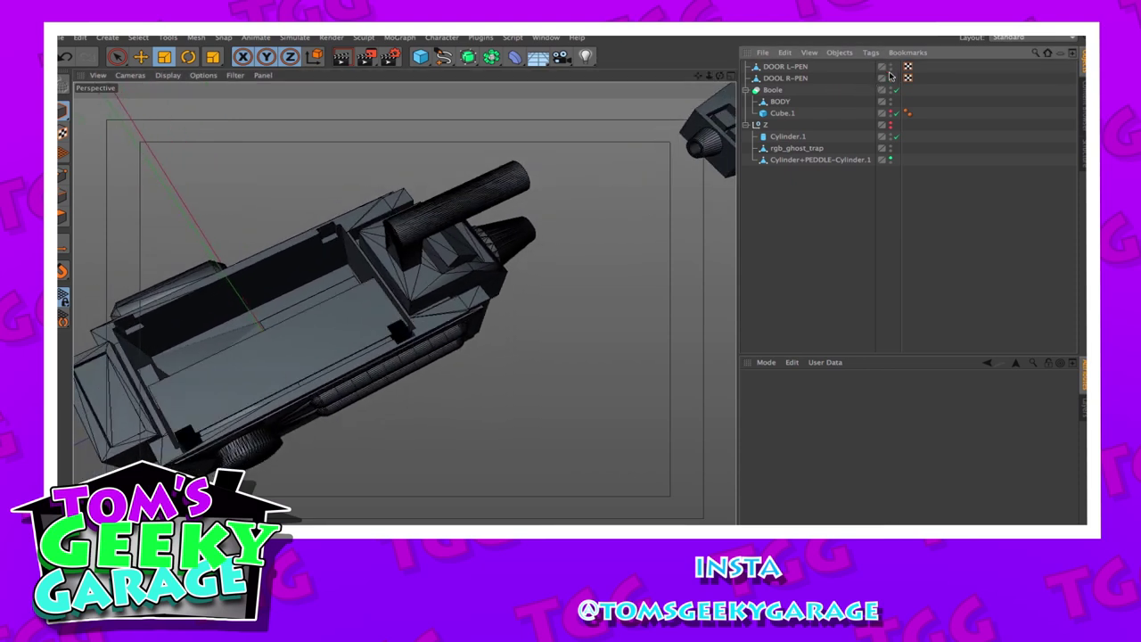
{"action": "left_click", "coordinate": [892, 79]}
{"action": "left_click_drag", "start_coordinate": [375, 308], "coordinate": [307, 311], "text": "alt"}
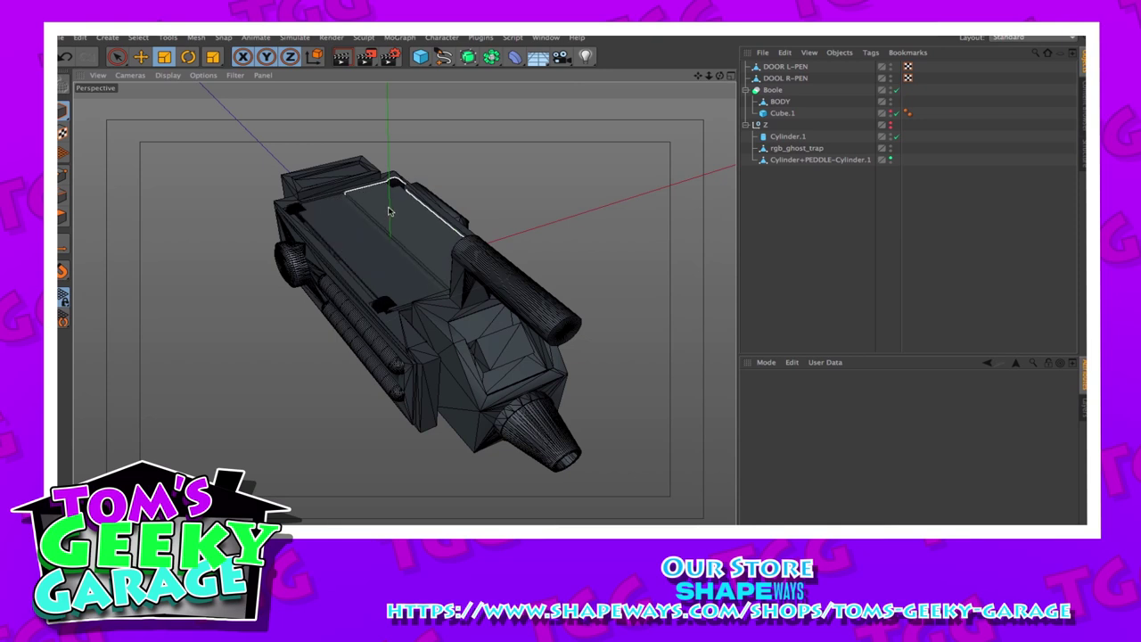
Add a cube primitive, scale it down uniformly and stretch its height into a narrow upright block taller than the trap body
{"action": "left_click_drag", "start_coordinate": [719, 75], "coordinate": [763, 87]}
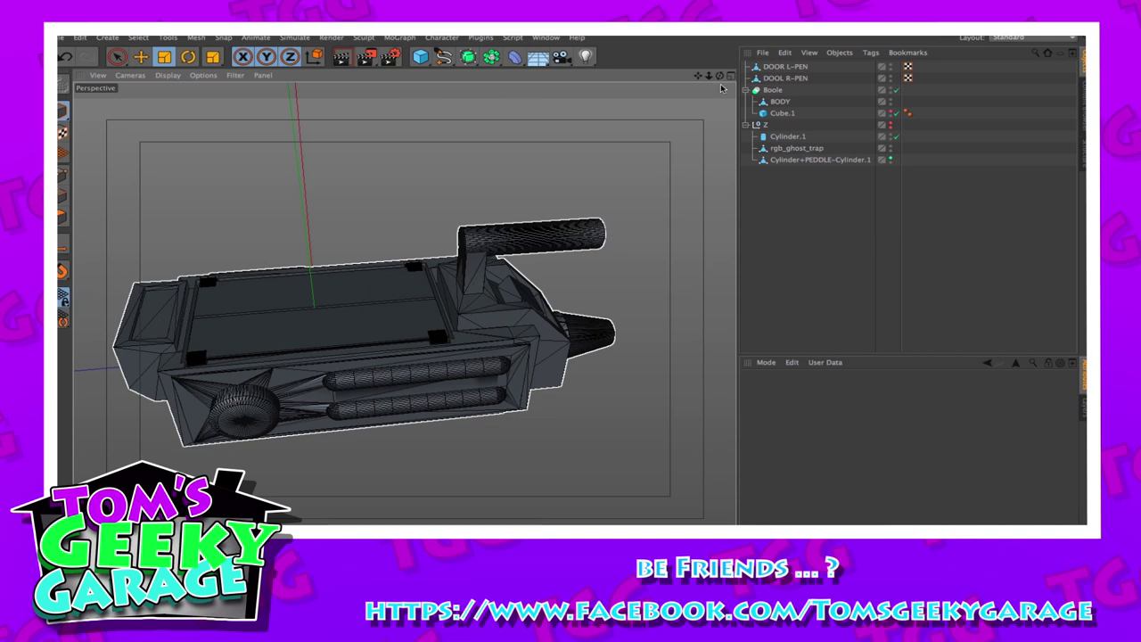
{"action": "left_click_drag", "start_coordinate": [719, 77], "coordinate": [526, 384]}
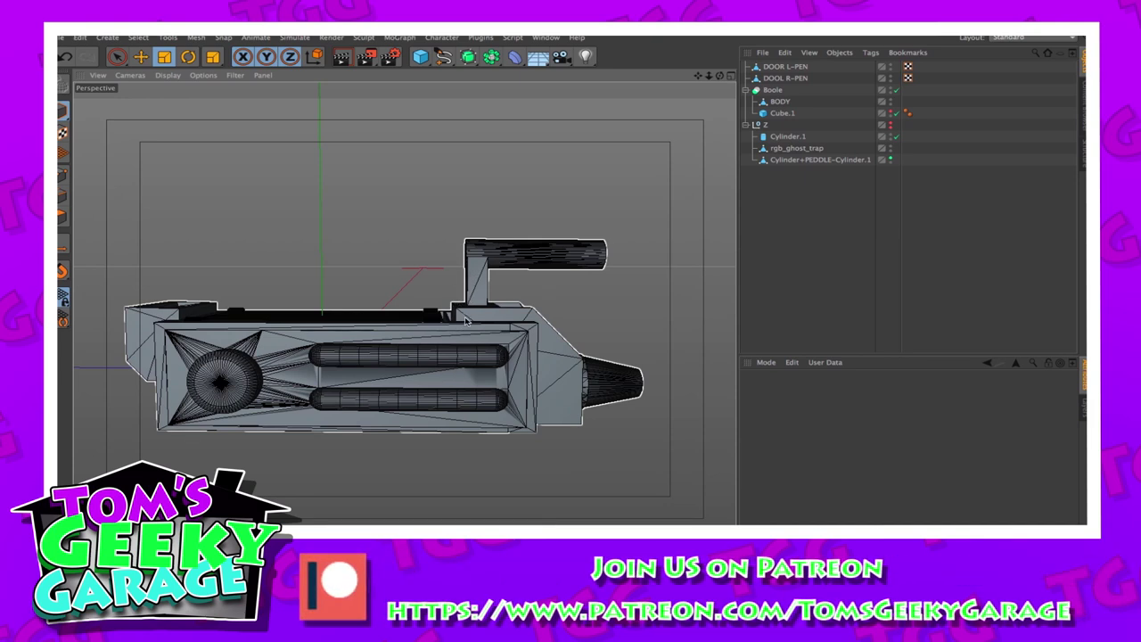
{"action": "left_click", "coordinate": [600, 251]}
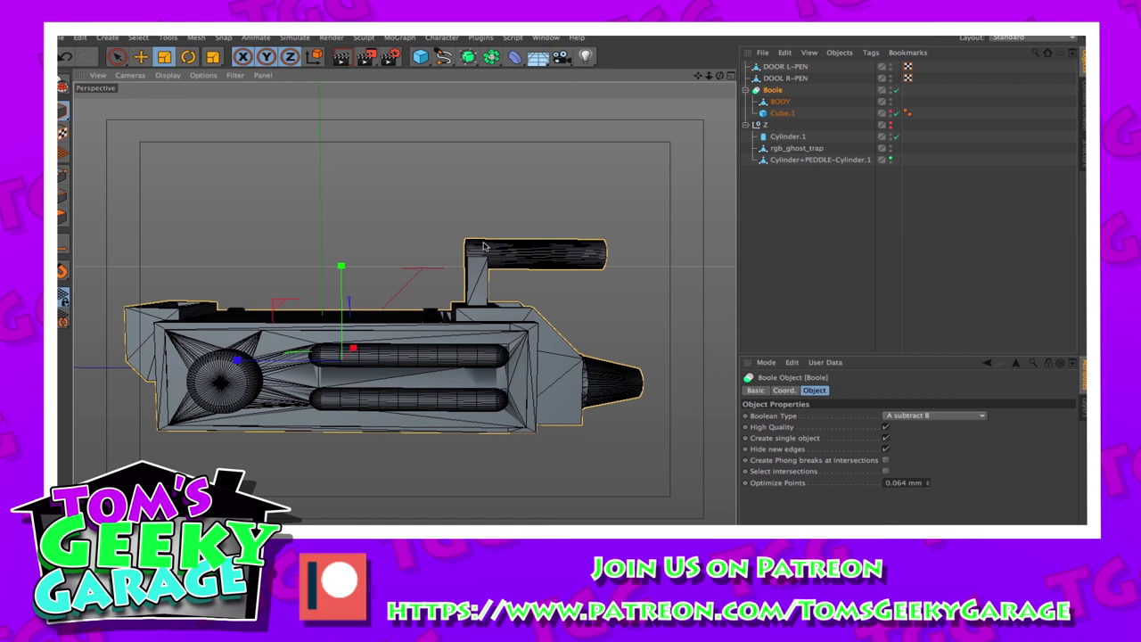
{"action": "left_click_drag", "start_coordinate": [424, 57], "coordinate": [541, 72]}
{"action": "key", "text": "t"}
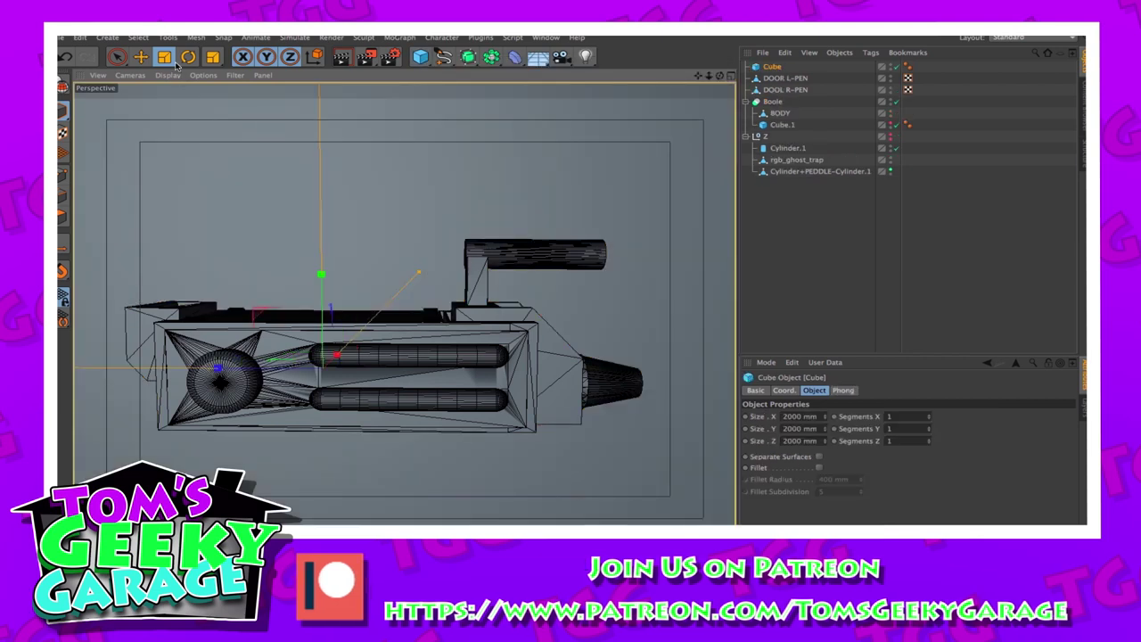
{"action": "left_click_drag", "start_coordinate": [387, 200], "coordinate": [240, 201]}
{"action": "left_click_drag", "start_coordinate": [445, 186], "coordinate": [464, 185]}
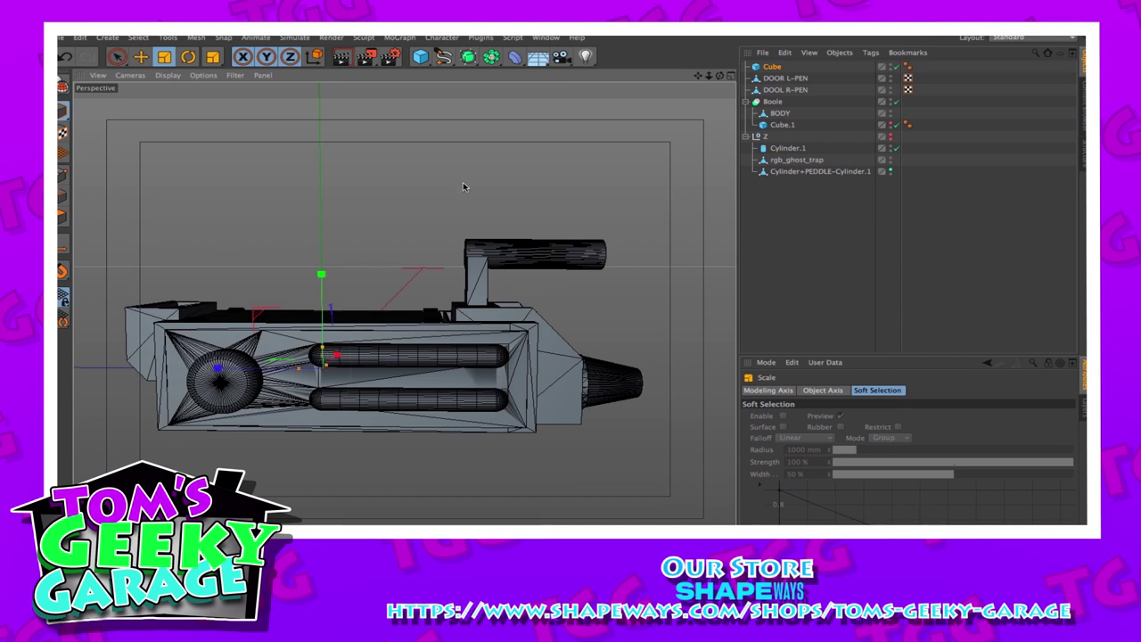
{"action": "left_click_drag", "start_coordinate": [323, 349], "coordinate": [325, 264]}
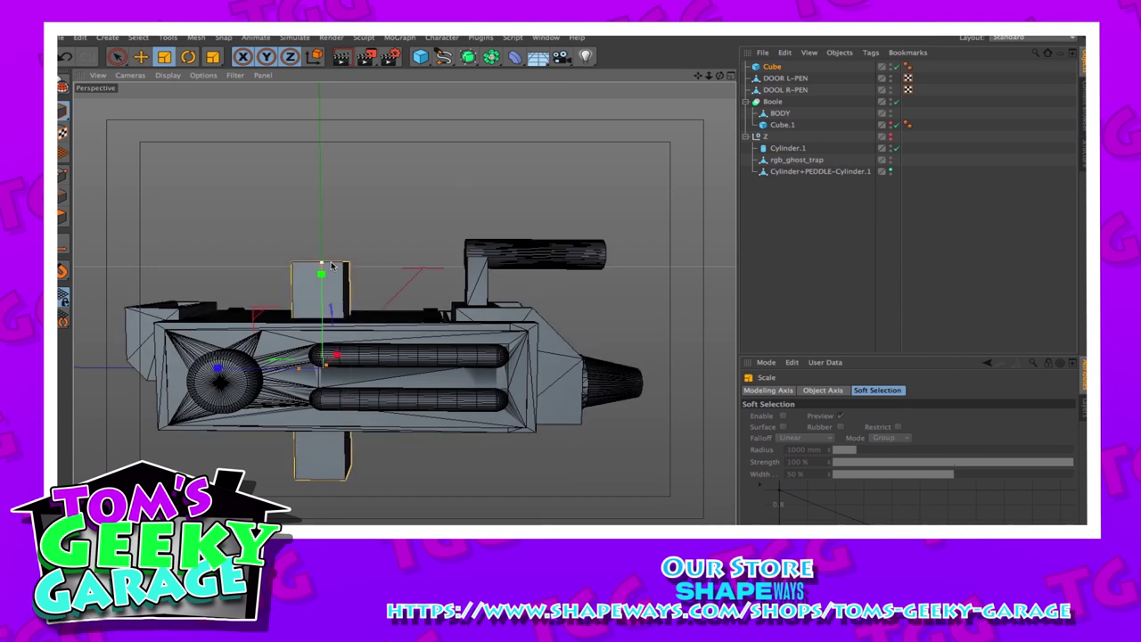
Move the block along the body and up so it covers the upright support post of the handle
{"action": "left_click", "coordinate": [140, 57]}
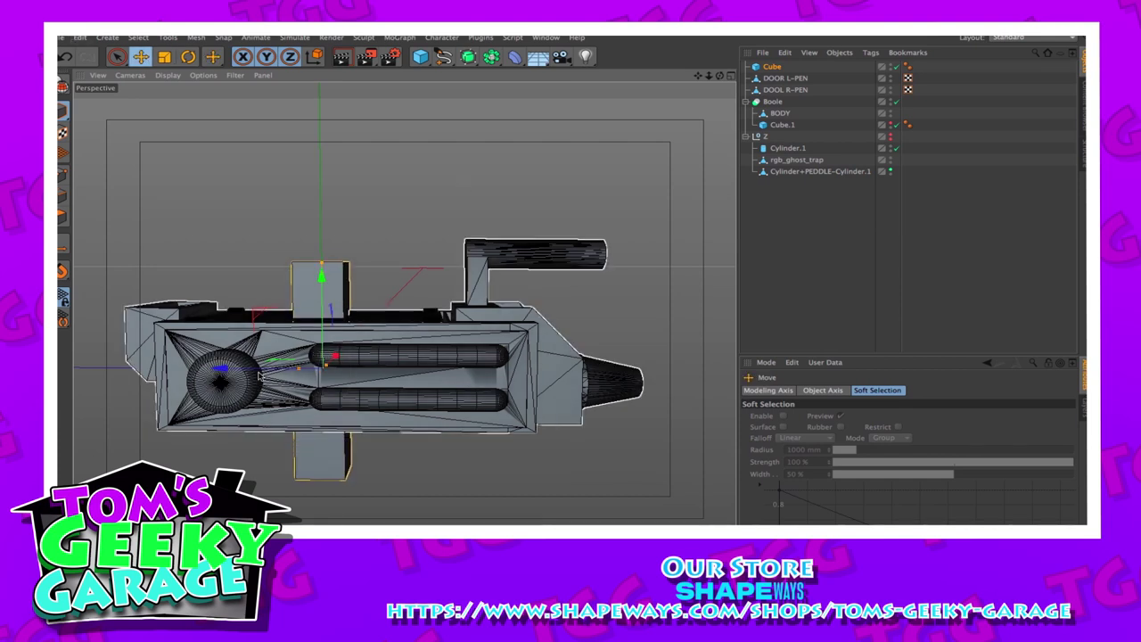
{"action": "left_click_drag", "start_coordinate": [260, 374], "coordinate": [419, 375]}
{"action": "left_click_drag", "start_coordinate": [479, 275], "coordinate": [488, 241]}
{"action": "left_click_drag", "start_coordinate": [456, 317], "coordinate": [469, 318]}
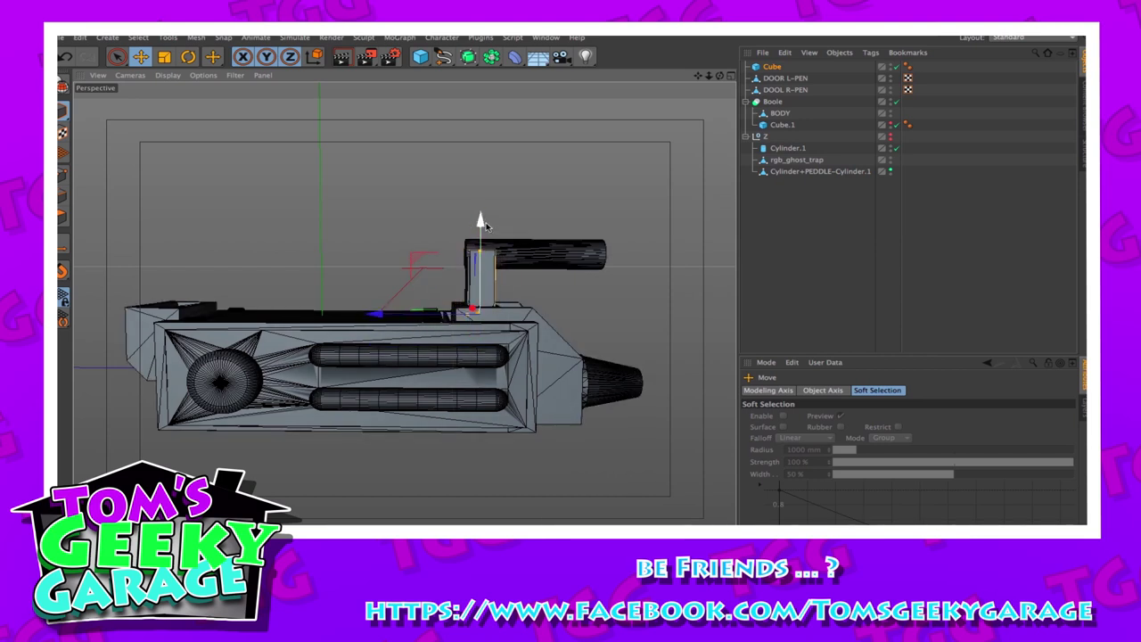
{"action": "left_click_drag", "start_coordinate": [453, 311], "coordinate": [451, 312]}
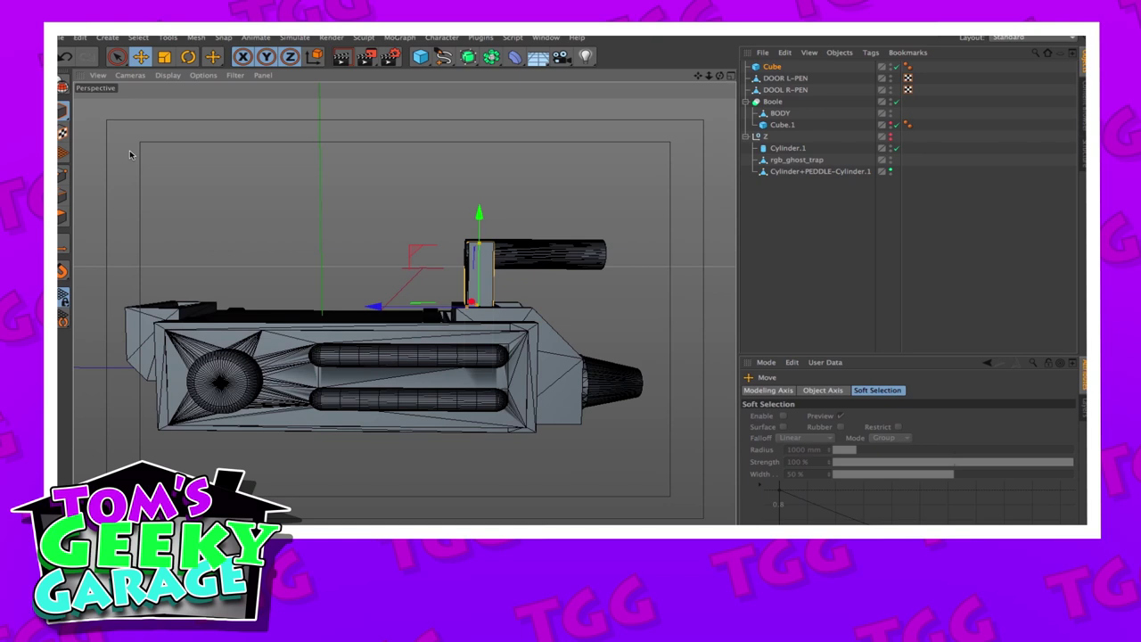
Make the cube editable and move its axis down, well below the block and level with the lower side tube
{"action": "left_click", "coordinate": [66, 244]}
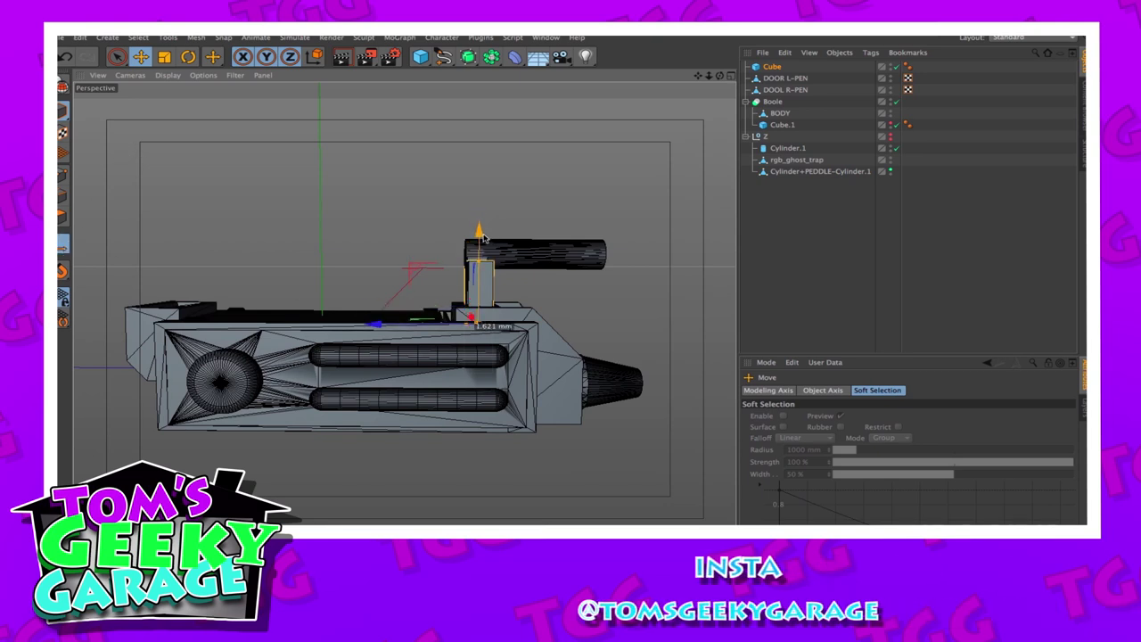
{"action": "left_click", "coordinate": [62, 86]}
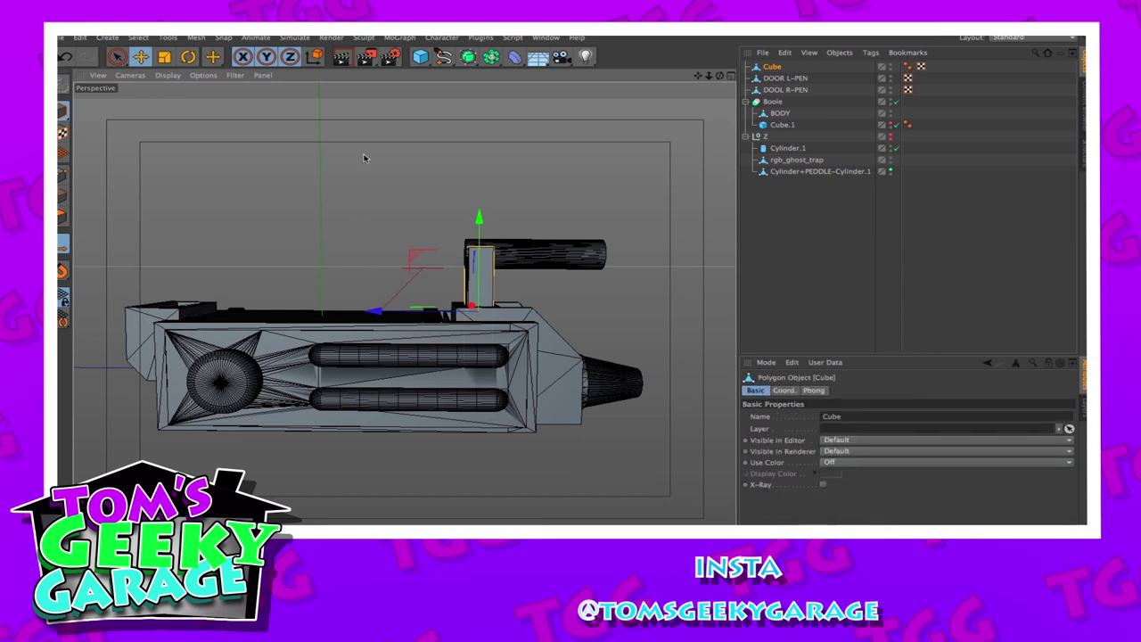
{"action": "left_click_drag", "start_coordinate": [477, 223], "coordinate": [475, 312]}
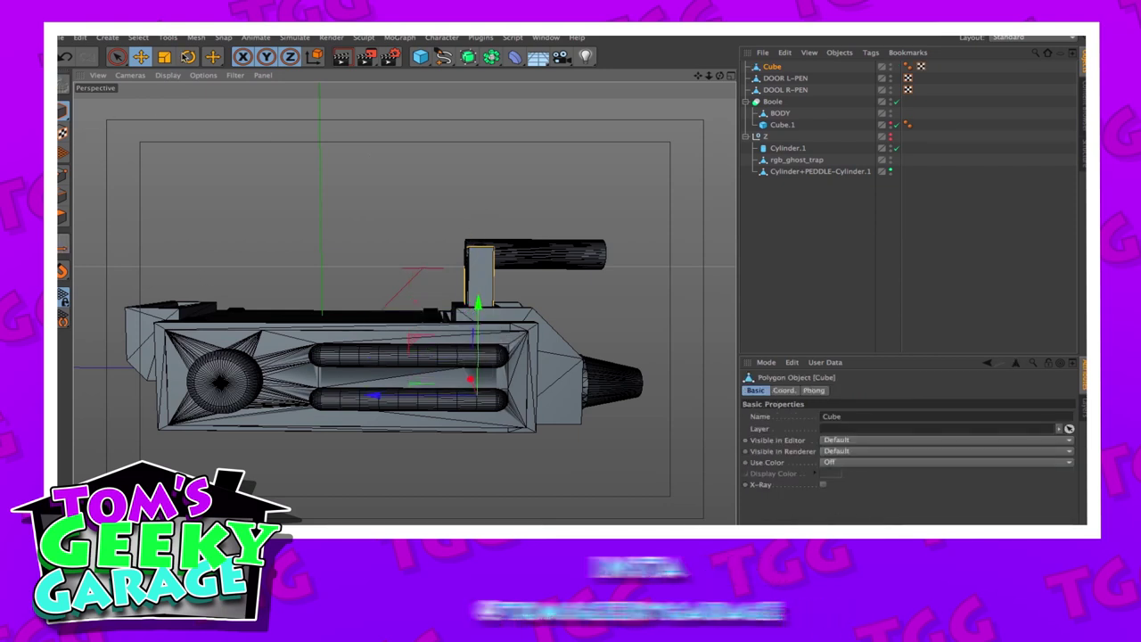
Rotate the cube back and forth around its lowered axis to try the pivot, and delete the cube
{"action": "key", "text": "r"}
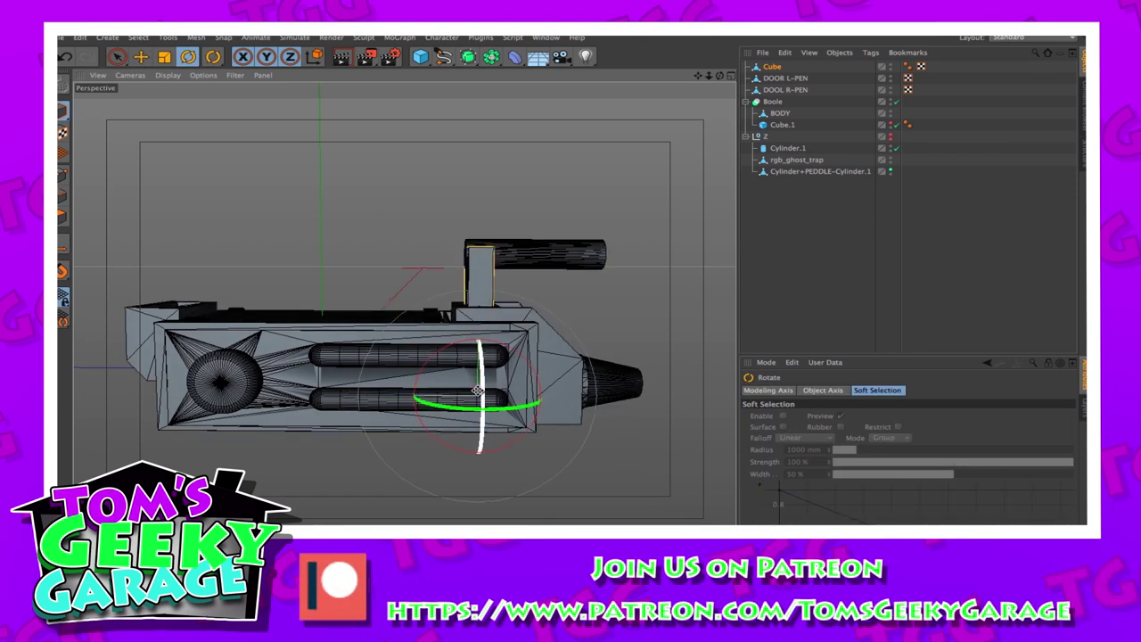
{"action": "left_click_drag", "start_coordinate": [719, 81], "coordinate": [717, 112]}
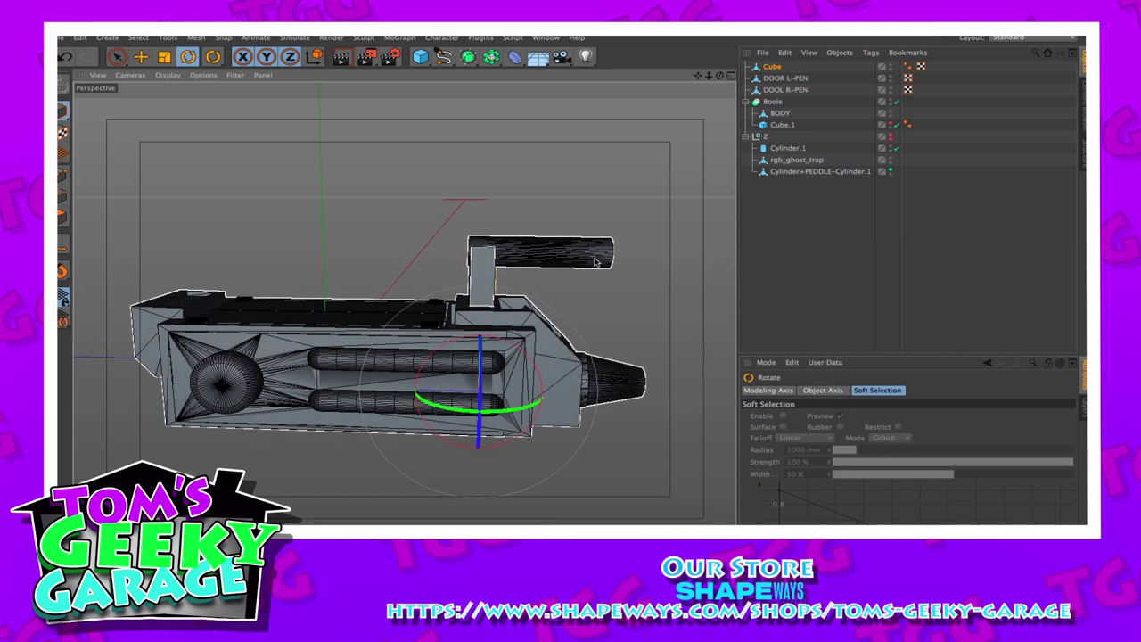
{"action": "mouse_move", "coordinate": [522, 345]}
{"action": "left_mouse_down"}
{"action": "mouse_move", "coordinate": [526, 352]}
{"action": "mouse_move", "coordinate": [518, 346]}
{"action": "left_mouse_up"}
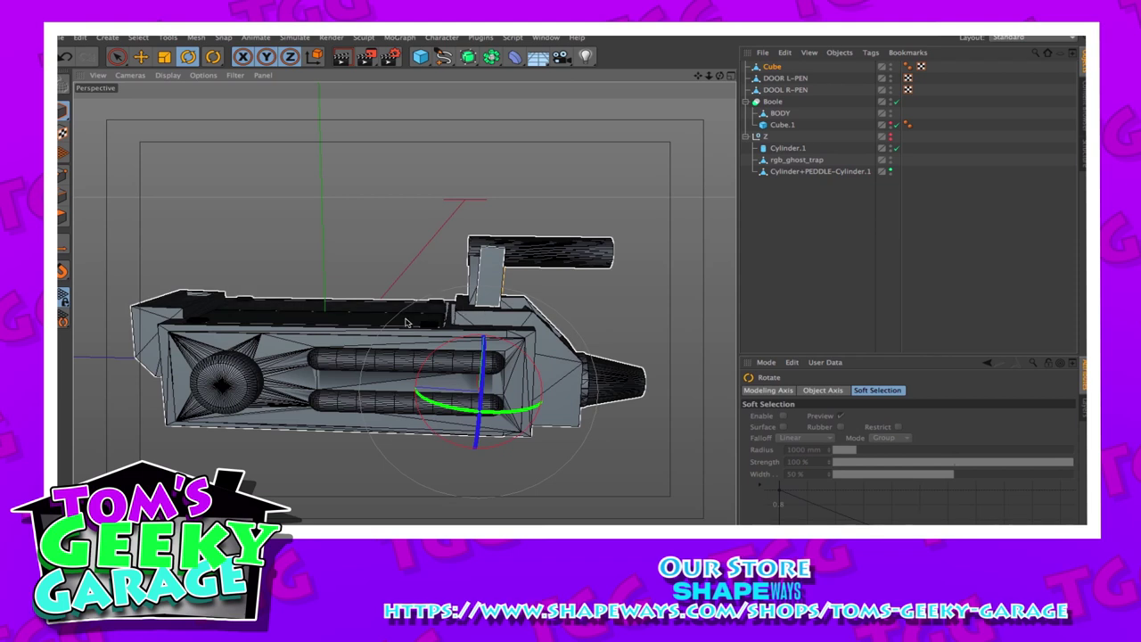
{"action": "left_click_drag", "start_coordinate": [719, 75], "coordinate": [687, 98]}
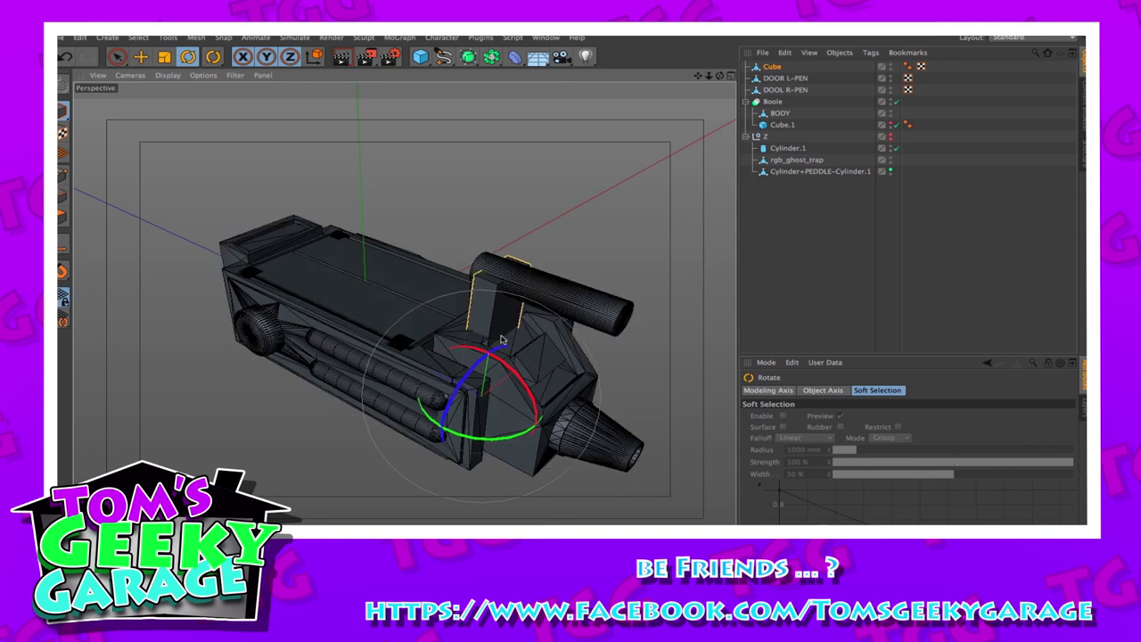
{"action": "left_click_drag", "start_coordinate": [502, 342], "coordinate": [604, 301]}
{"action": "left_click_drag", "start_coordinate": [505, 362], "coordinate": [524, 383]}
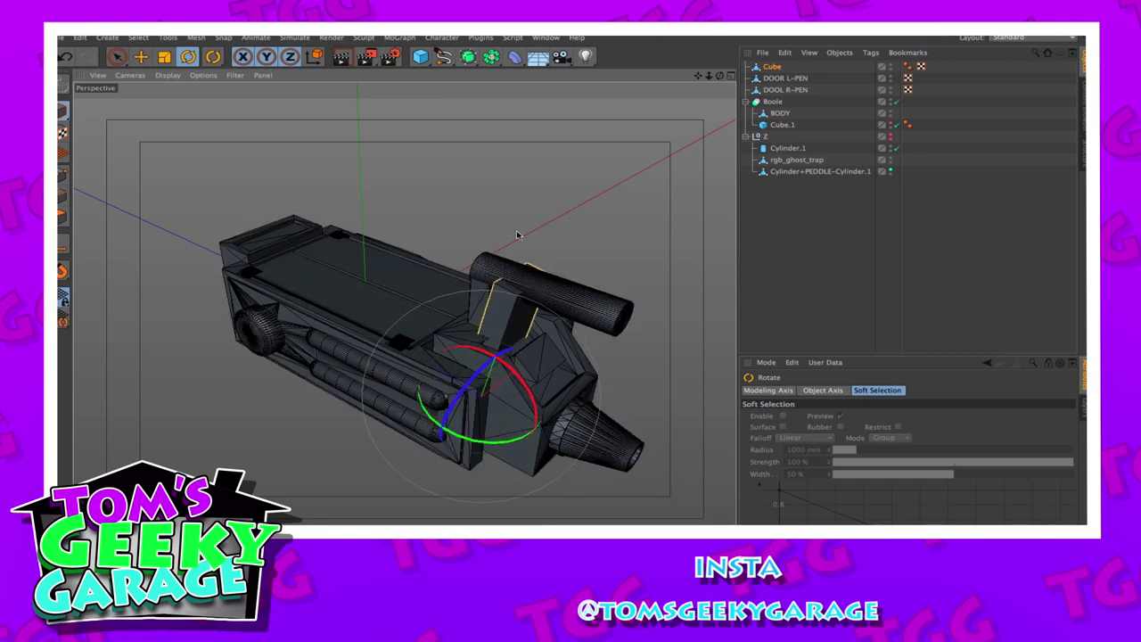
{"action": "left_click_drag", "start_coordinate": [536, 392], "coordinate": [524, 390]}
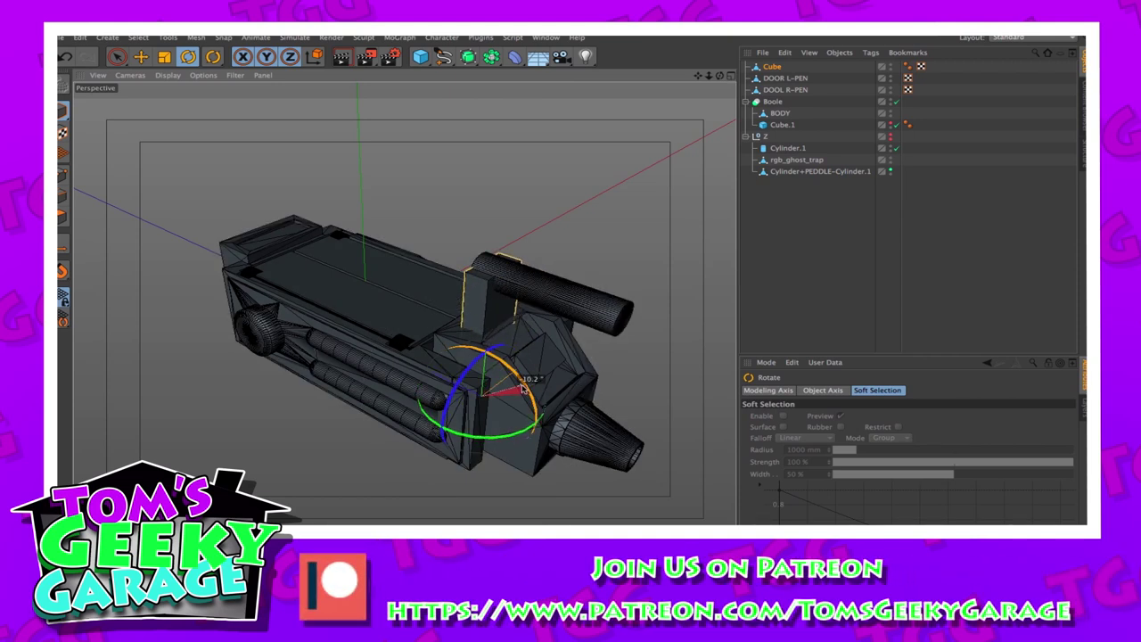
{"action": "left_click", "coordinate": [772, 67]}
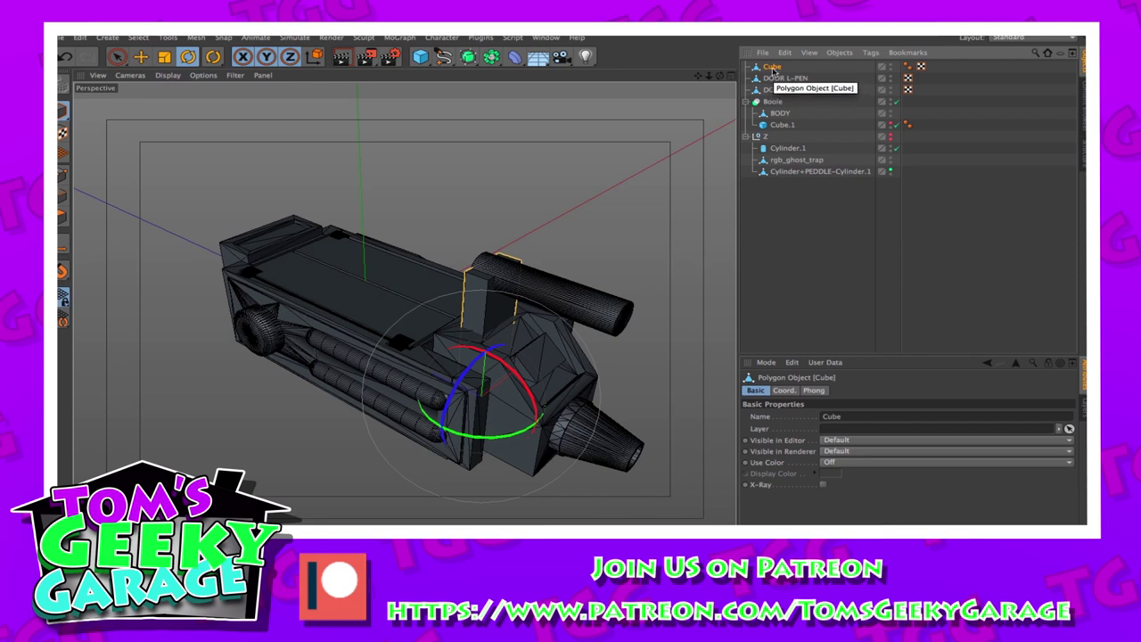
{"action": "key", "text": "Delete"}
Move the DOOL R-PEN door up out of the trap body so its hinge end is exposed
{"action": "left_click_drag", "start_coordinate": [720, 76], "coordinate": [769, 37]}
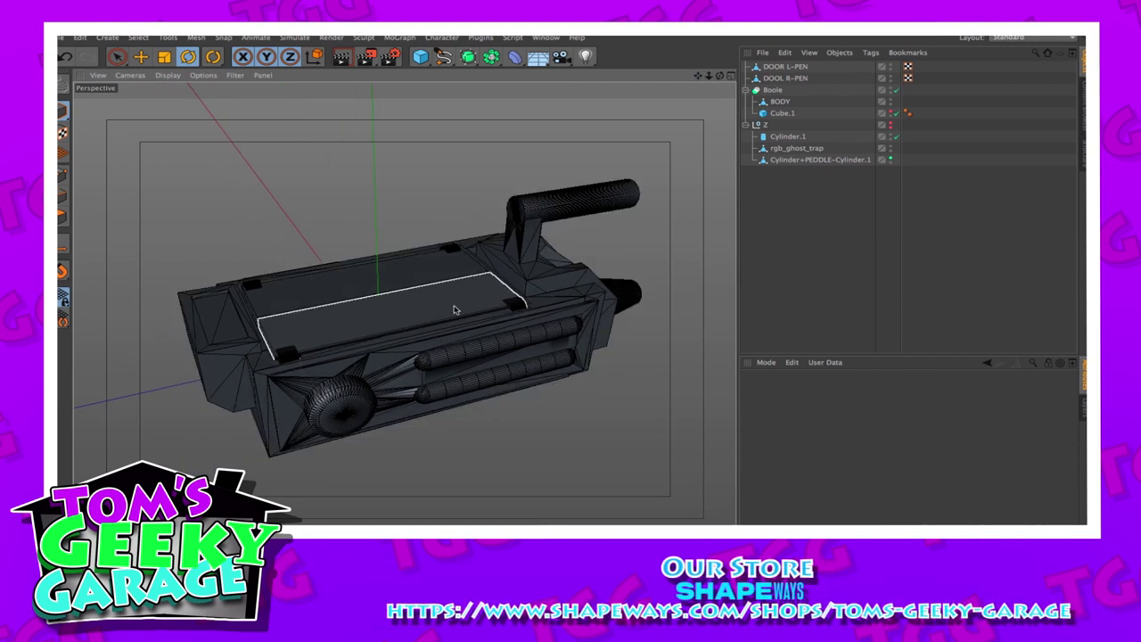
{"action": "left_click", "coordinate": [804, 77]}
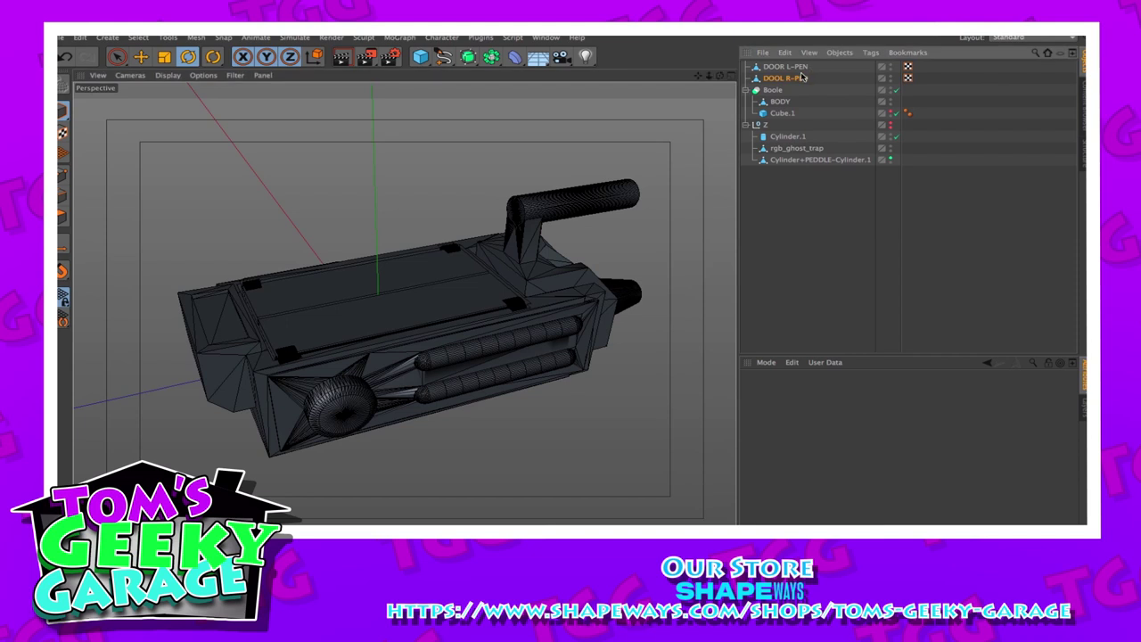
{"action": "key", "text": "e"}
{"action": "left_click_drag", "start_coordinate": [461, 182], "coordinate": [493, 125]}
{"action": "left_click_drag", "start_coordinate": [721, 76], "coordinate": [790, 122]}
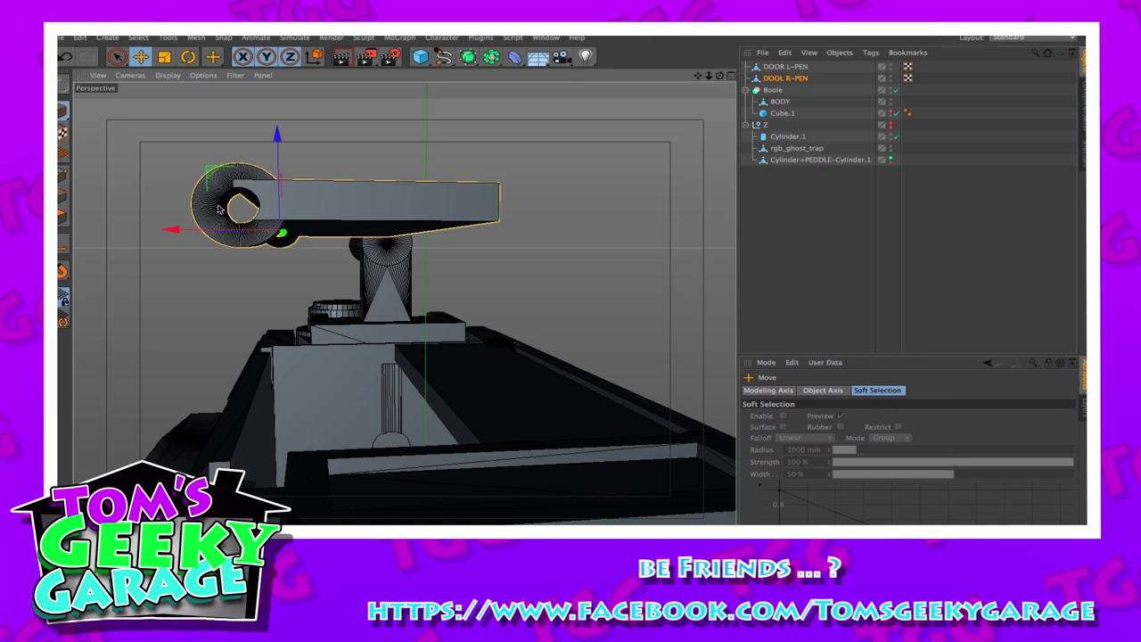
{"action": "left_click_drag", "start_coordinate": [699, 76], "coordinate": [767, 113]}
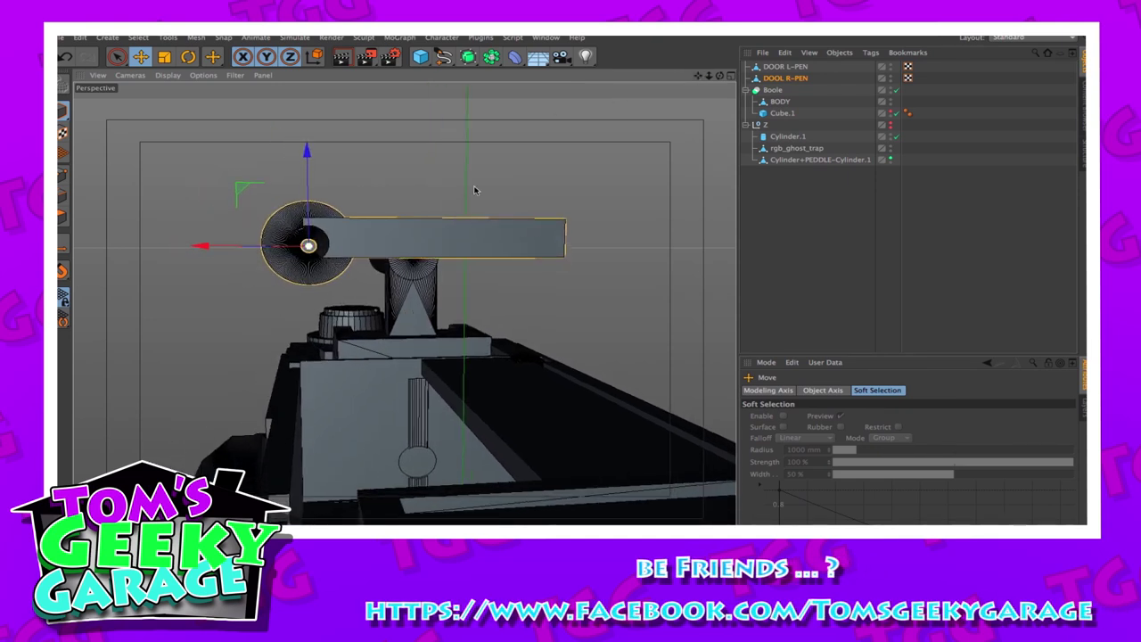
{"action": "left_click_drag", "start_coordinate": [720, 76], "coordinate": [700, 88]}
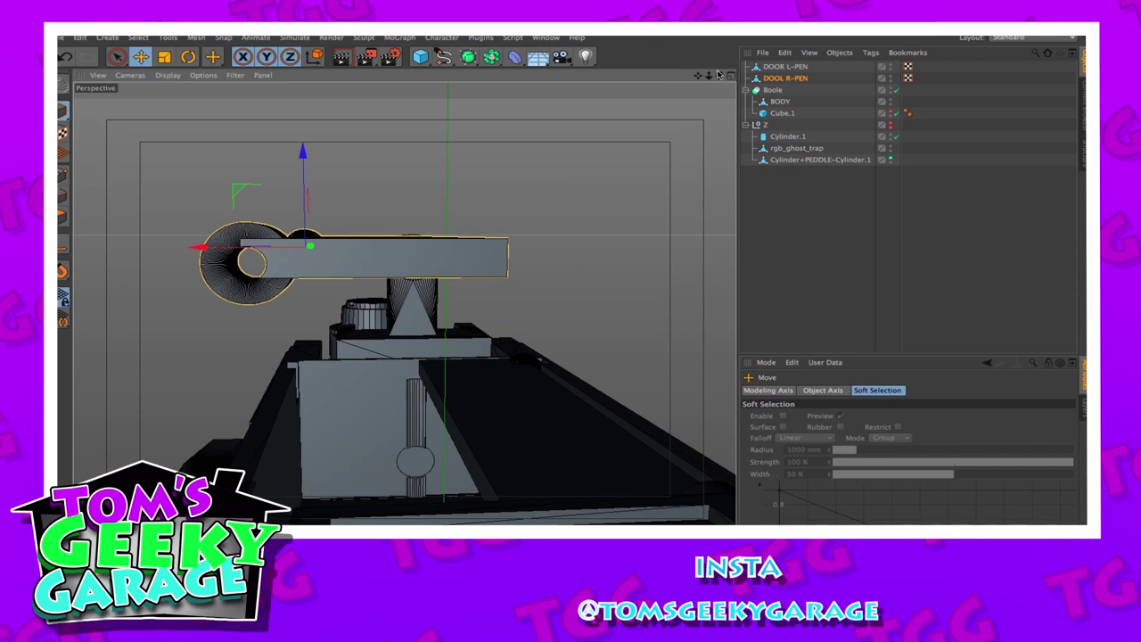
{"action": "left_click_drag", "start_coordinate": [710, 77], "coordinate": [575, 444]}
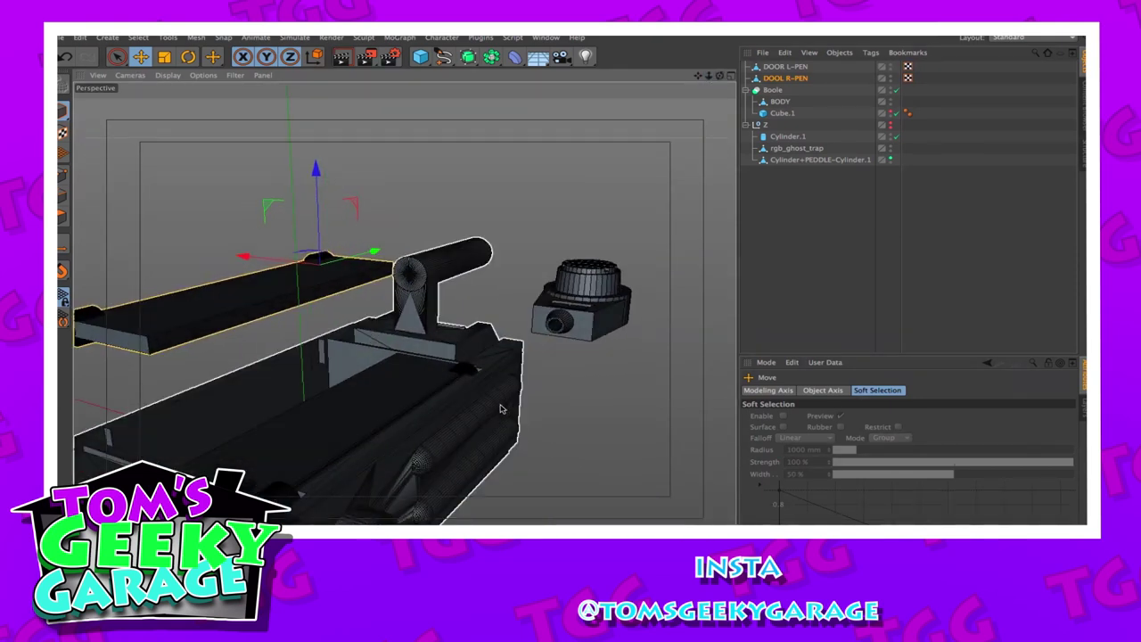
Hide the DOOR L-PEN and DOOL R-PEN objects so the inside of the trap body is exposed
{"action": "left_click_drag", "start_coordinate": [709, 75], "coordinate": [678, 133]}
{"action": "left_click_drag", "start_coordinate": [709, 76], "coordinate": [669, 134]}
{"action": "left_click_drag", "start_coordinate": [404, 319], "coordinate": [426, 257]}
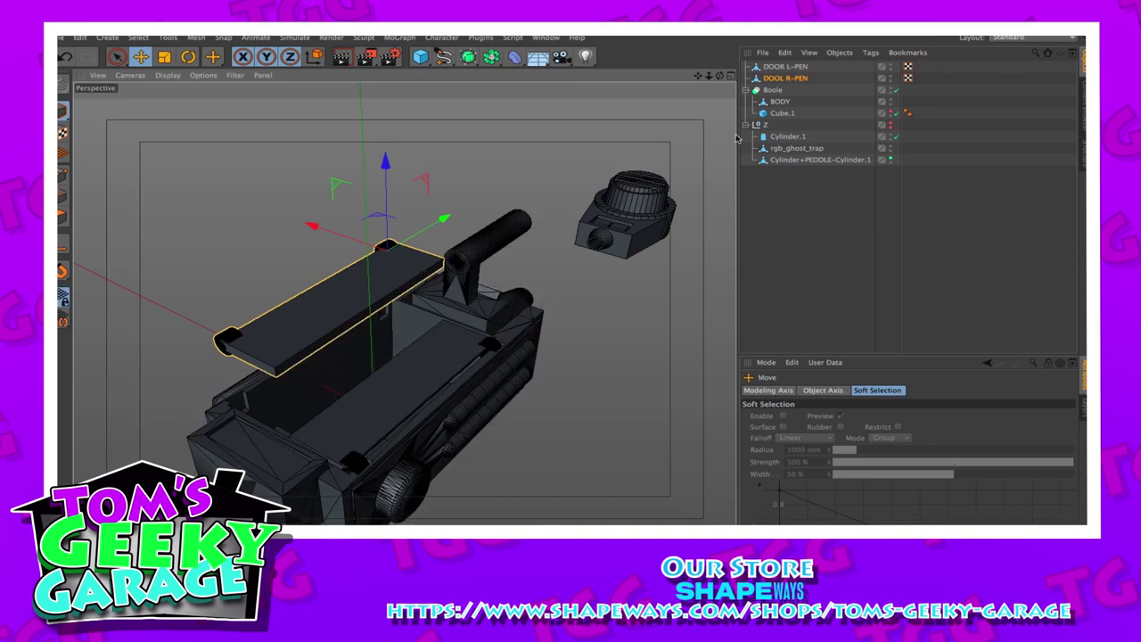
{"action": "left_click", "coordinate": [890, 66], "text": "alt"}
{"action": "left_click", "coordinate": [890, 66], "text": "alt"}
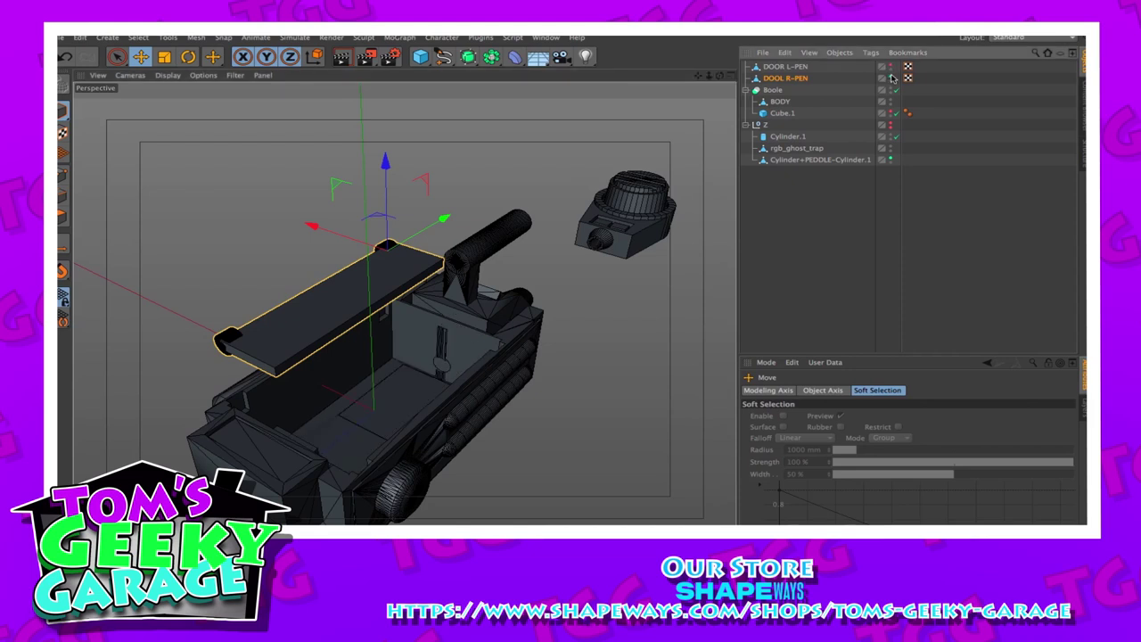
{"action": "left_click", "coordinate": [891, 78], "text": "alt"}
{"action": "left_click_drag", "start_coordinate": [720, 76], "coordinate": [807, 78]}
{"action": "left_click_drag", "start_coordinate": [404, 319], "coordinate": [206, 307]}
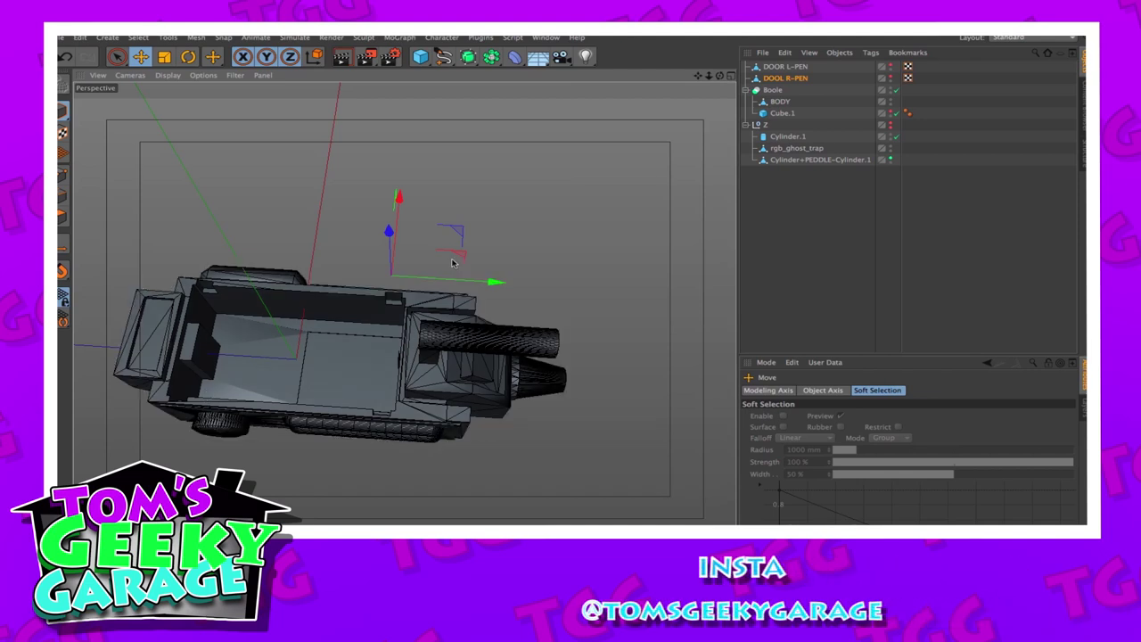
Add a cube inside the trap body and scale it down into a thin upright bar
{"action": "left_click", "coordinate": [423, 57]}
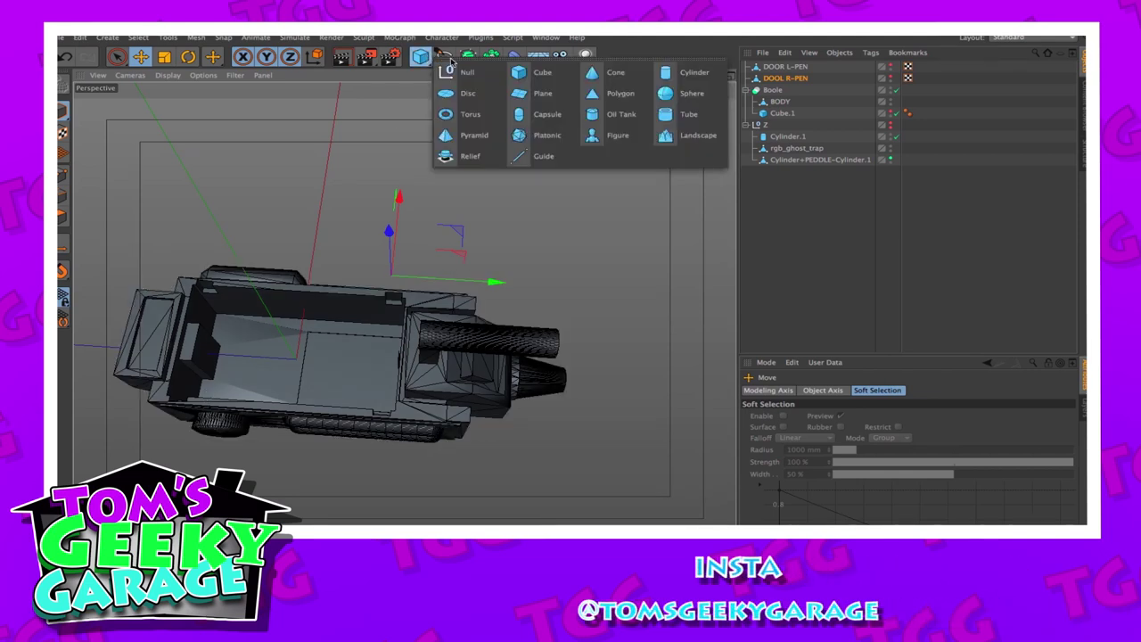
{"action": "left_click", "coordinate": [526, 75]}
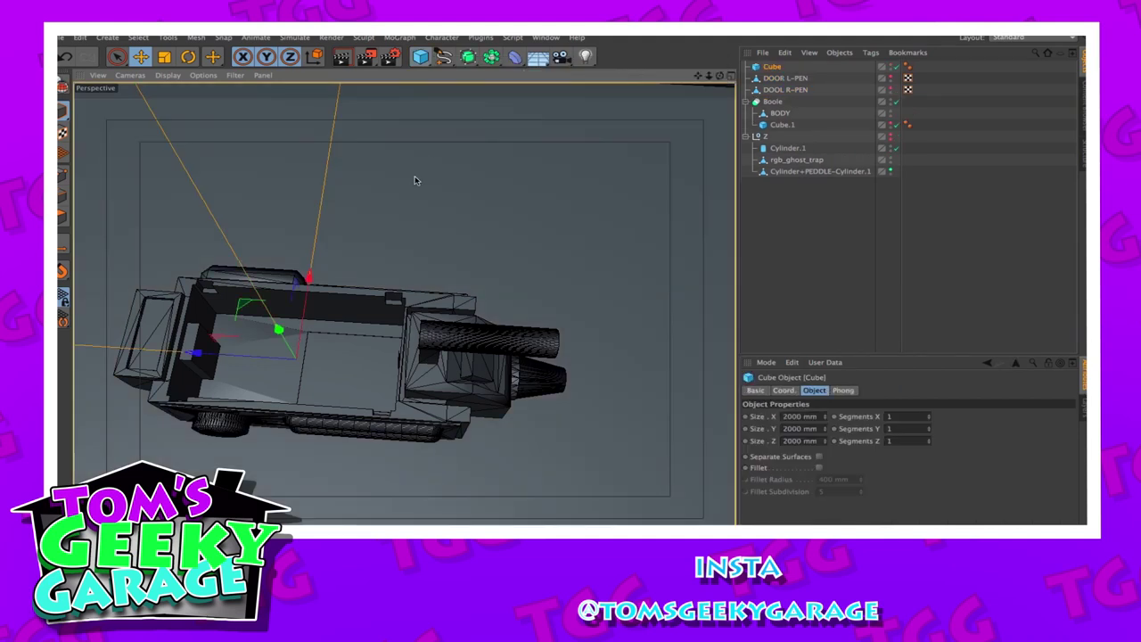
{"action": "left_click", "coordinate": [167, 59]}
{"action": "left_click_drag", "start_coordinate": [505, 236], "coordinate": [98, 432]}
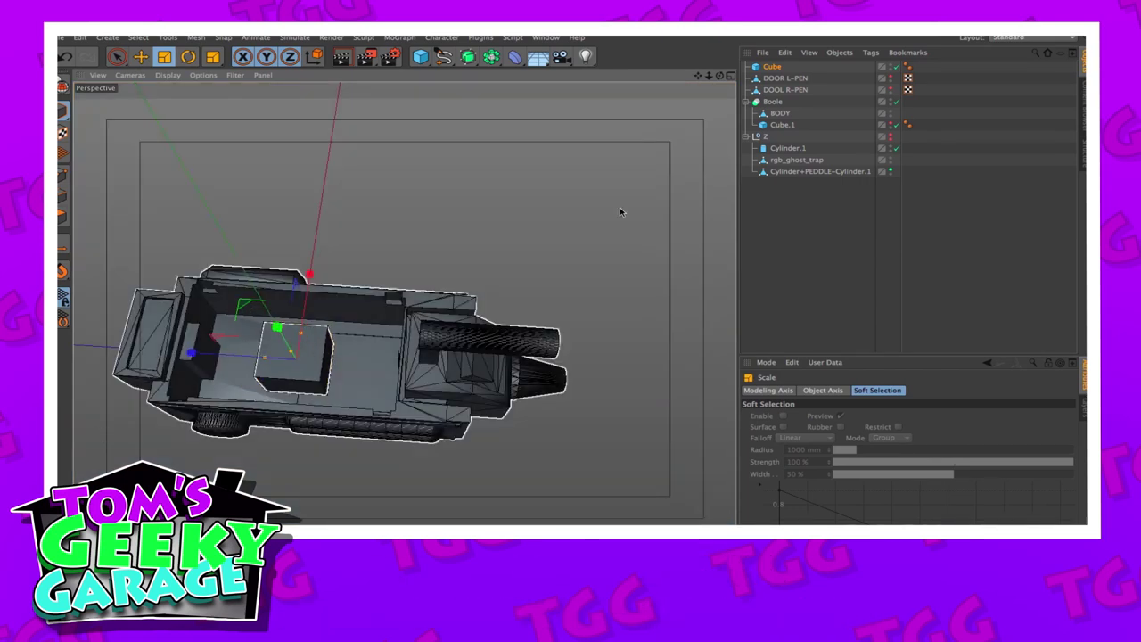
{"action": "left_click_drag", "start_coordinate": [698, 75], "coordinate": [589, 71]}
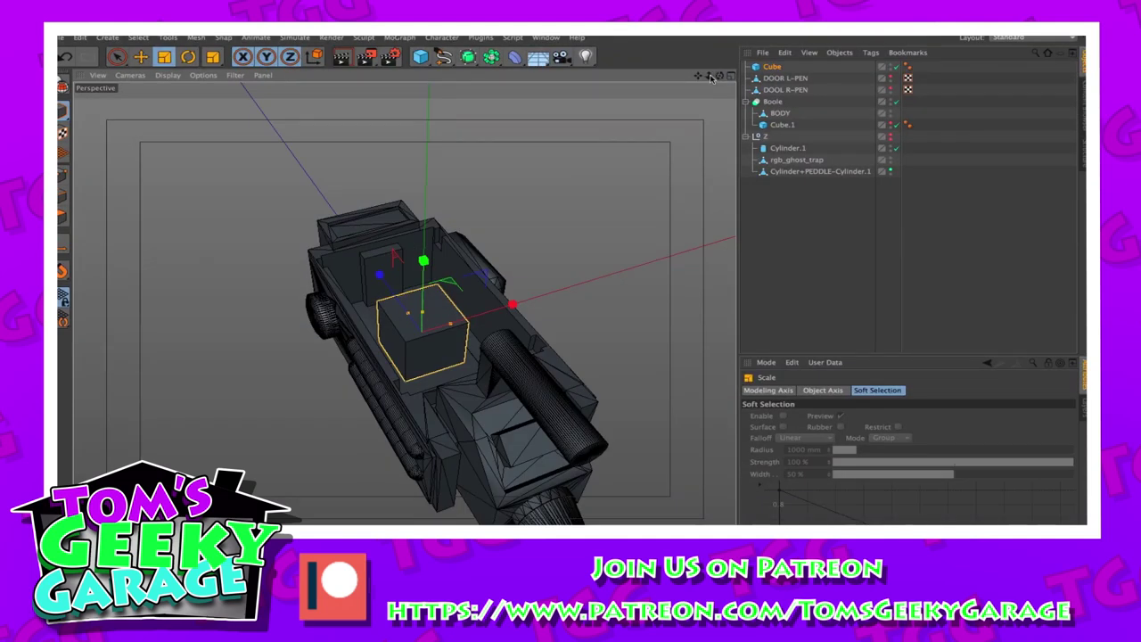
{"action": "scroll", "coordinate": [405, 319], "scroll_direction": "up", "scroll_amount": 5}
{"action": "left_click_drag", "start_coordinate": [533, 333], "coordinate": [467, 333]}
{"action": "left_click_drag", "start_coordinate": [413, 307], "coordinate": [444, 350]}
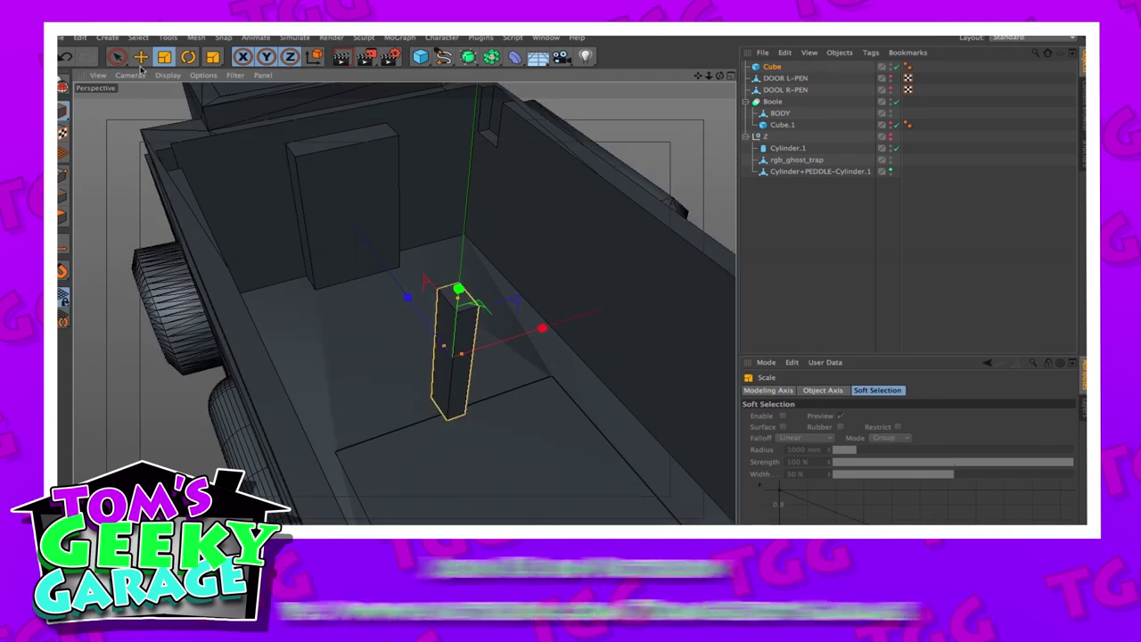
Move the upright bar into the corner by the end wall and stretch it up to the body's rim, about 7.9 mm tall
{"action": "key", "text": "e"}
{"action": "left_click_drag", "start_coordinate": [415, 306], "coordinate": [333, 191]}
{"action": "left_click_drag", "start_coordinate": [463, 209], "coordinate": [329, 241]}
{"action": "left_click_drag", "start_coordinate": [719, 75], "coordinate": [625, 76]}
{"action": "left_click_drag", "start_coordinate": [709, 75], "coordinate": [606, 146]}
{"action": "left_click", "coordinate": [376, 252]}
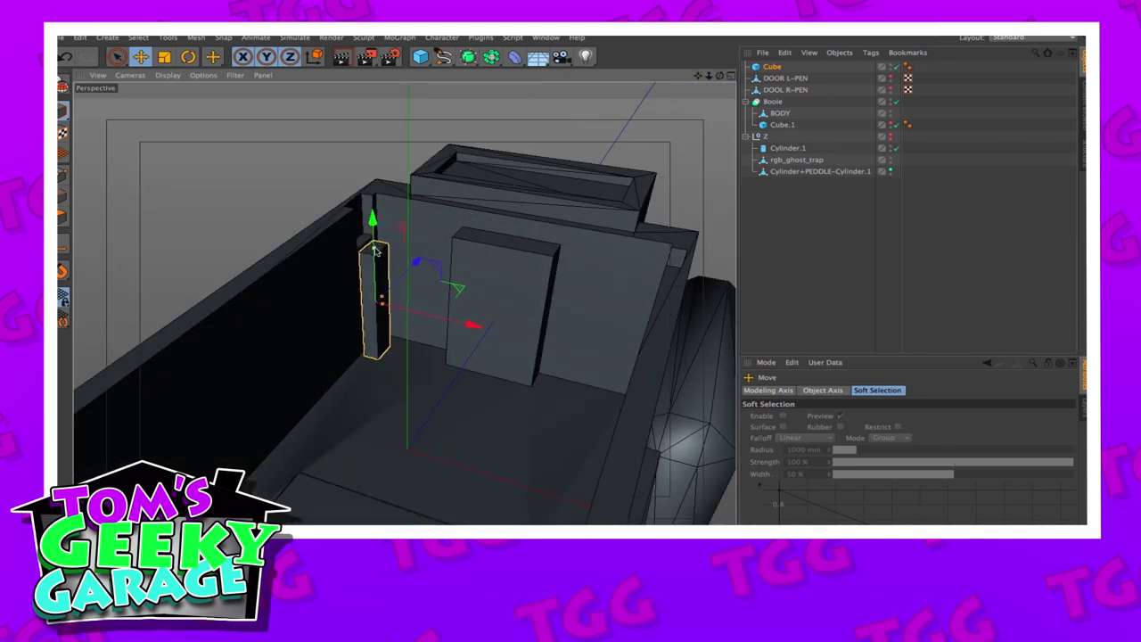
{"action": "left_click_drag", "start_coordinate": [375, 241], "coordinate": [375, 201]}
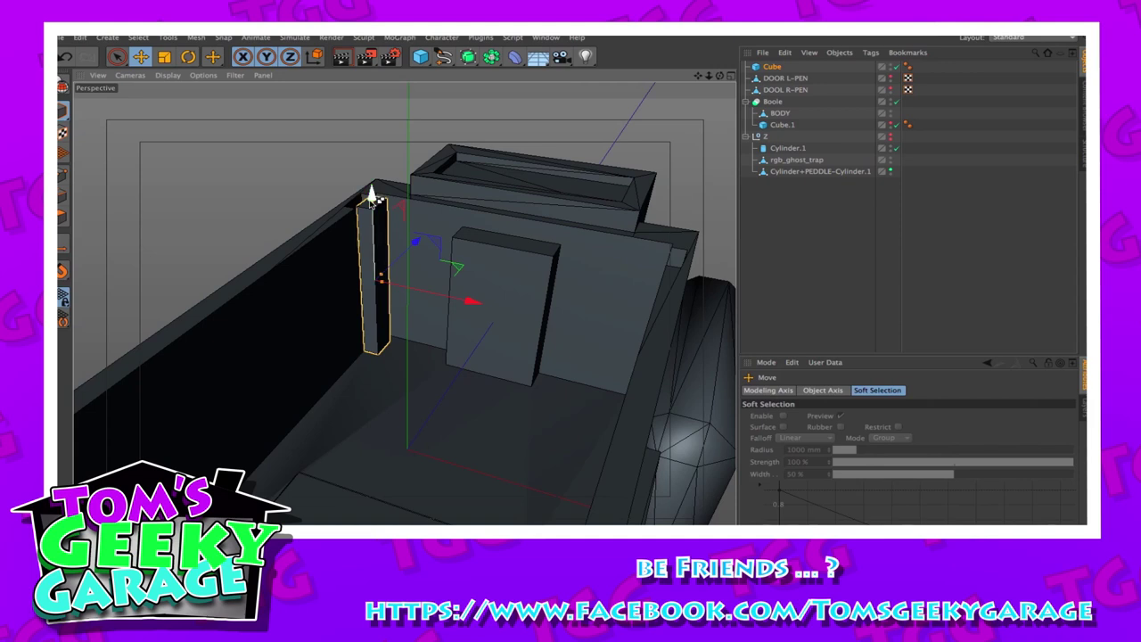
Duplicate the upright bar, reshape the copy into a horizontal bar about 6.53 × 0.46 × 1.19 mm, and raise it to the post's top end
{"action": "key", "text": "ctrl+v"}
{"action": "left_click_drag", "start_coordinate": [381, 281], "coordinate": [447, 298]}
{"action": "left_click_drag", "start_coordinate": [373, 207], "coordinate": [480, 304]}
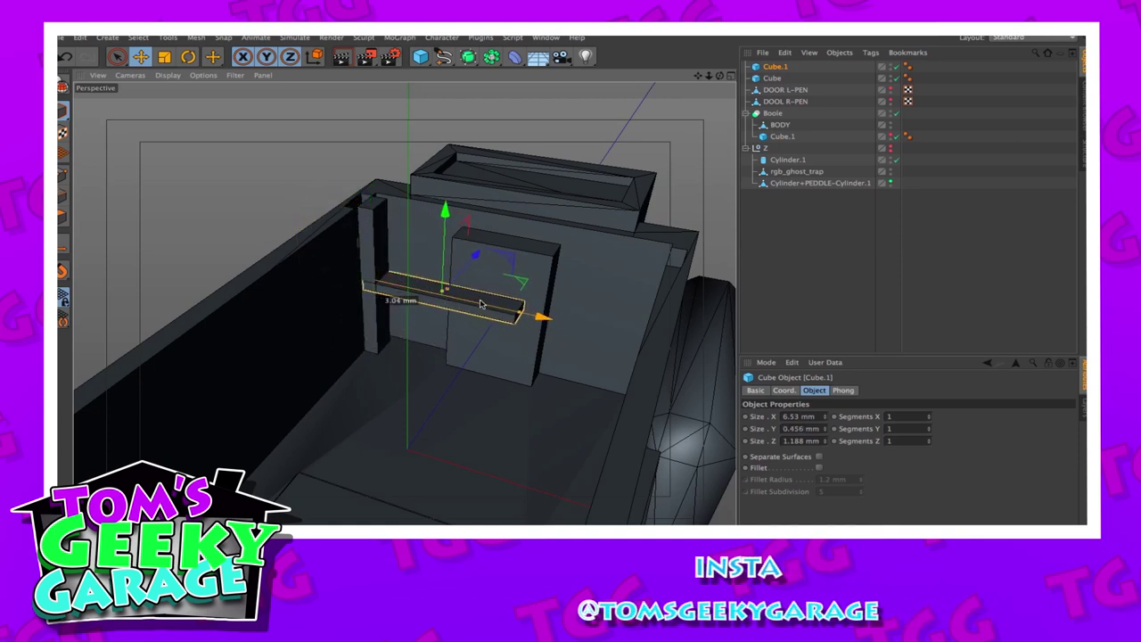
{"action": "left_click_drag", "start_coordinate": [444, 212], "coordinate": [446, 131]}
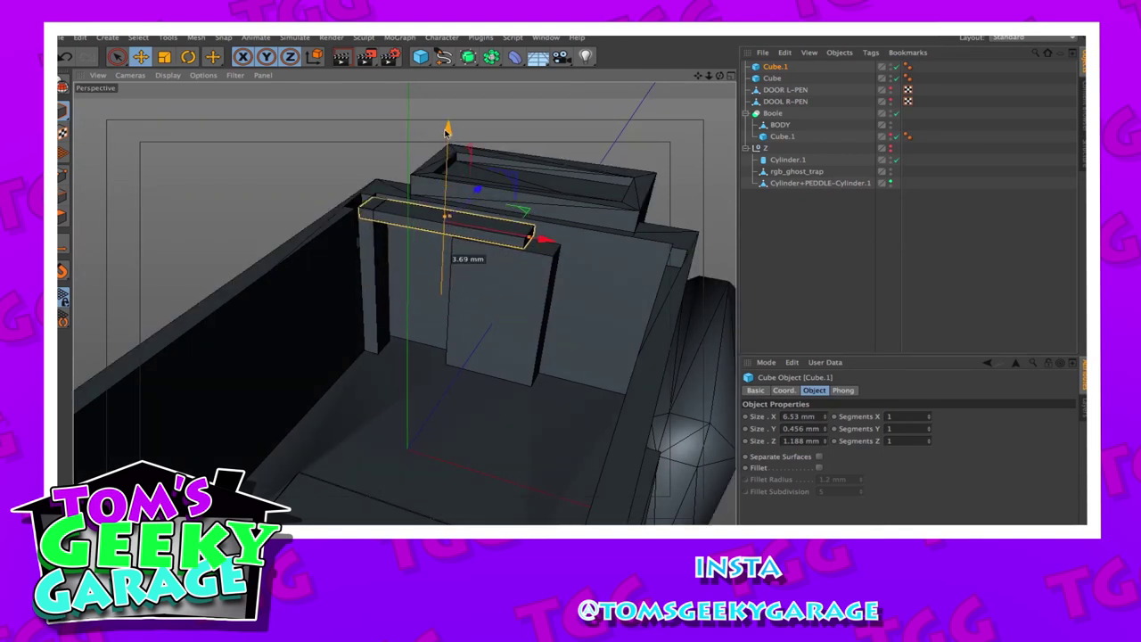
{"action": "left_click_drag", "start_coordinate": [447, 131], "coordinate": [447, 129]}
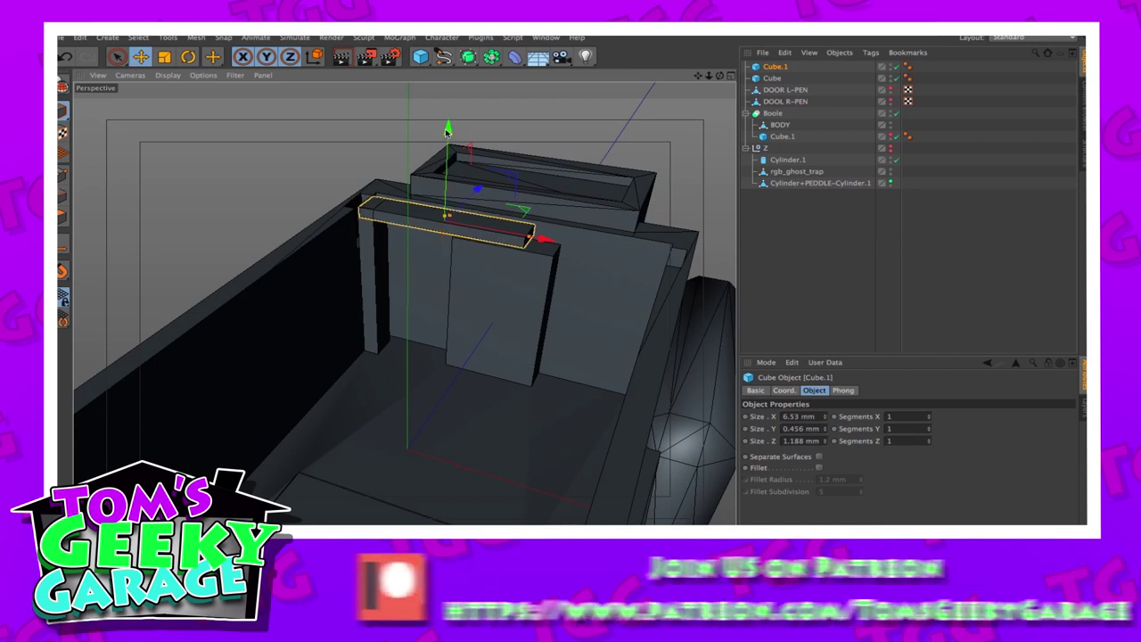
Shorten the horizontal bar from its free end, keeping its other end on the upright bar
{"action": "left_click_drag", "start_coordinate": [720, 77], "coordinate": [403, 319]}
{"action": "left_click_drag", "start_coordinate": [709, 76], "coordinate": [674, 122]}
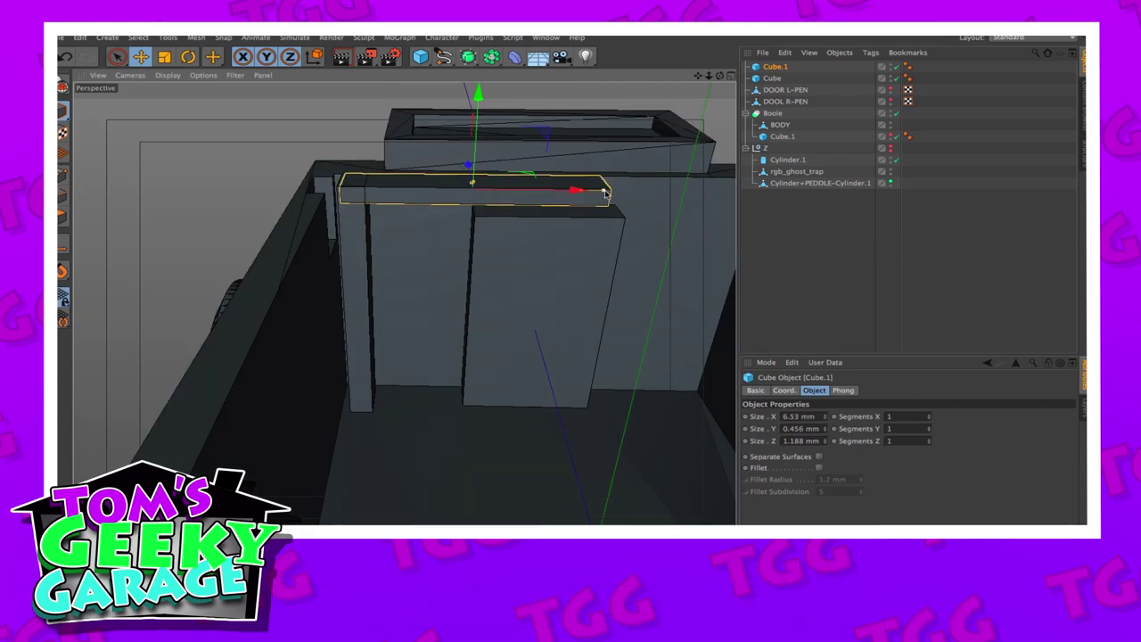
{"action": "left_click_drag", "start_coordinate": [575, 195], "coordinate": [553, 190]}
Add a cylinder beside the end wall and scale it down to a radius of about 0.5 mm
{"action": "left_click_drag", "start_coordinate": [425, 58], "coordinate": [674, 73]}
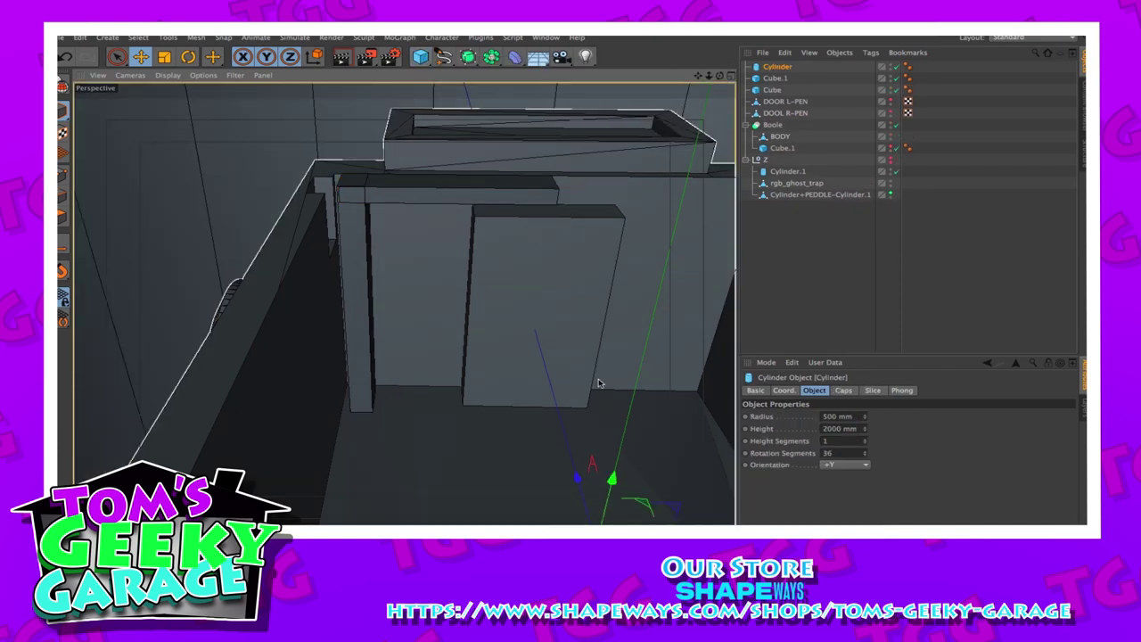
{"action": "left_click_drag", "start_coordinate": [589, 495], "coordinate": [560, 417]}
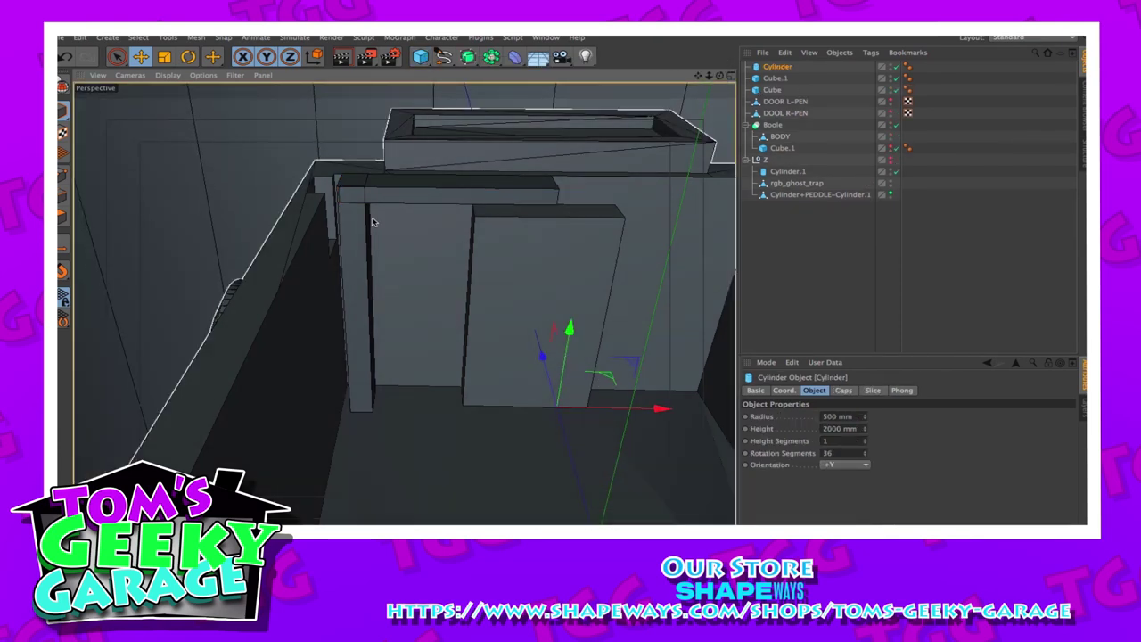
{"action": "left_click", "coordinate": [165, 56]}
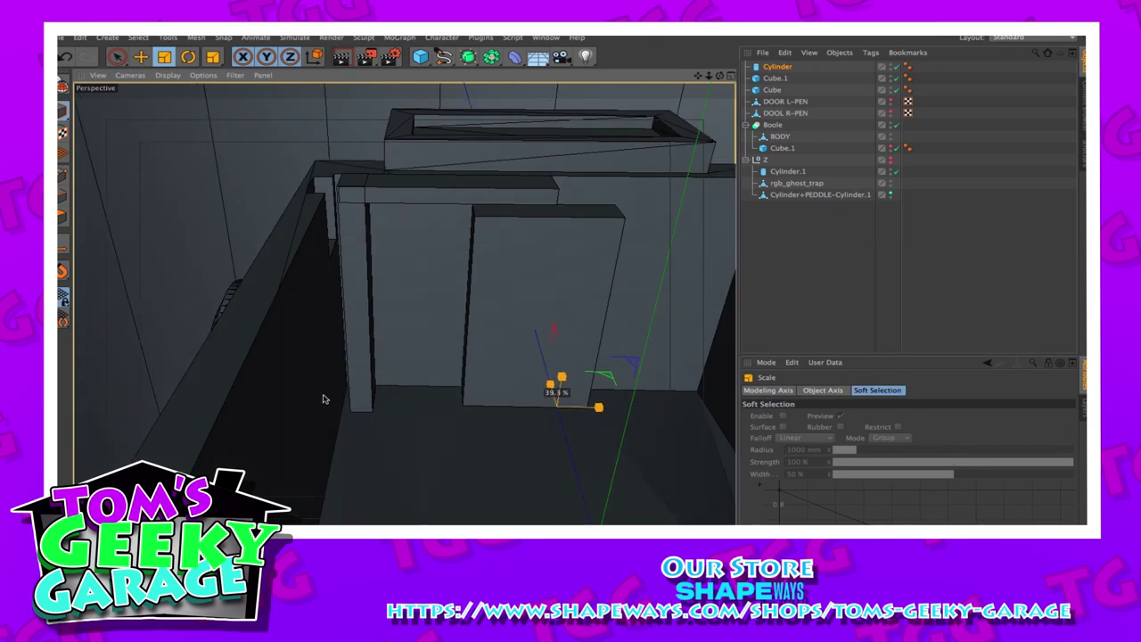
{"action": "left_click_drag", "start_coordinate": [213, 426], "coordinate": [142, 451]}
{"action": "key", "text": "Escape"}
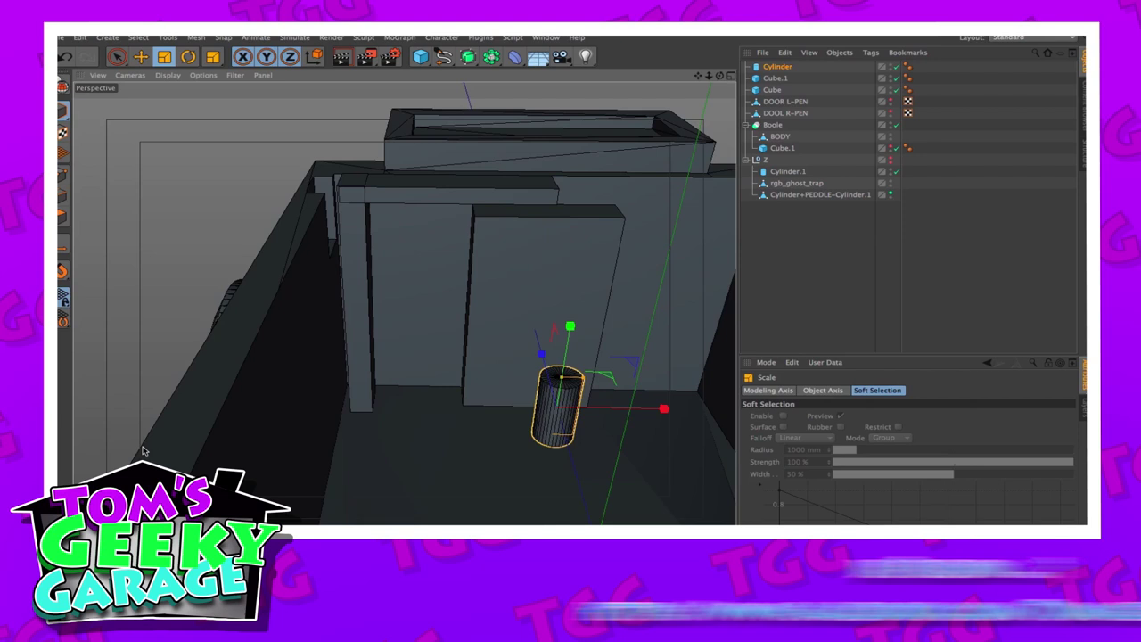
Move the cylinder to the corner and raise it to the top of the upright bar
{"action": "left_click", "coordinate": [116, 57]}
{"action": "left_click_drag", "start_coordinate": [658, 409], "coordinate": [452, 419]}
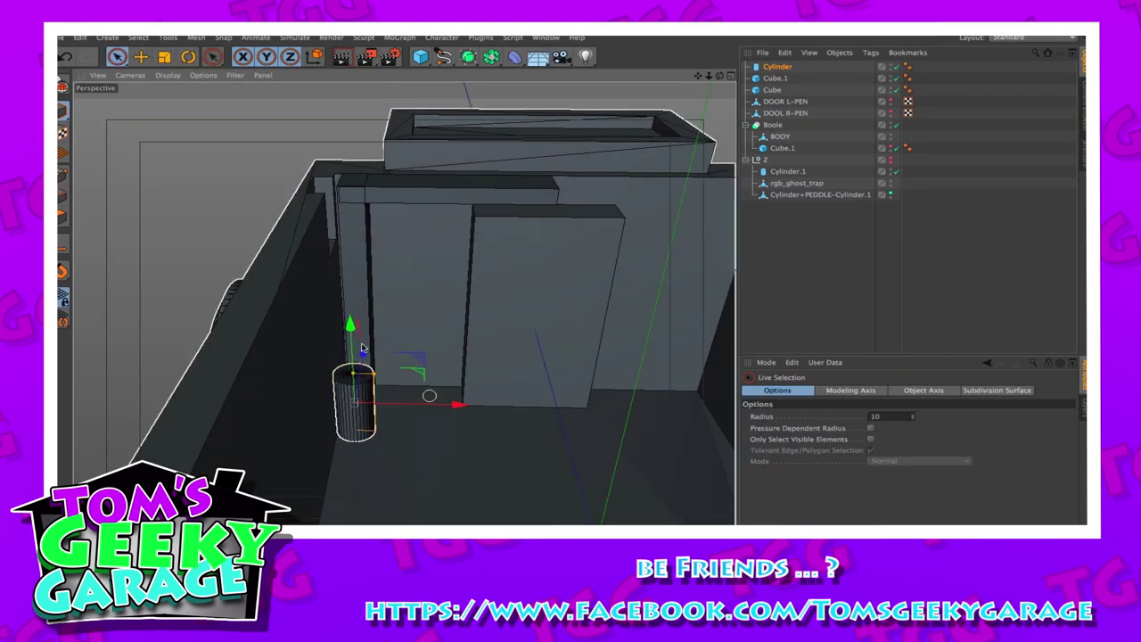
{"action": "left_click_drag", "start_coordinate": [363, 353], "coordinate": [407, 299]}
{"action": "left_click_drag", "start_coordinate": [373, 259], "coordinate": [375, 147]}
{"action": "left_click_drag", "start_coordinate": [379, 95], "coordinate": [379, 95]}
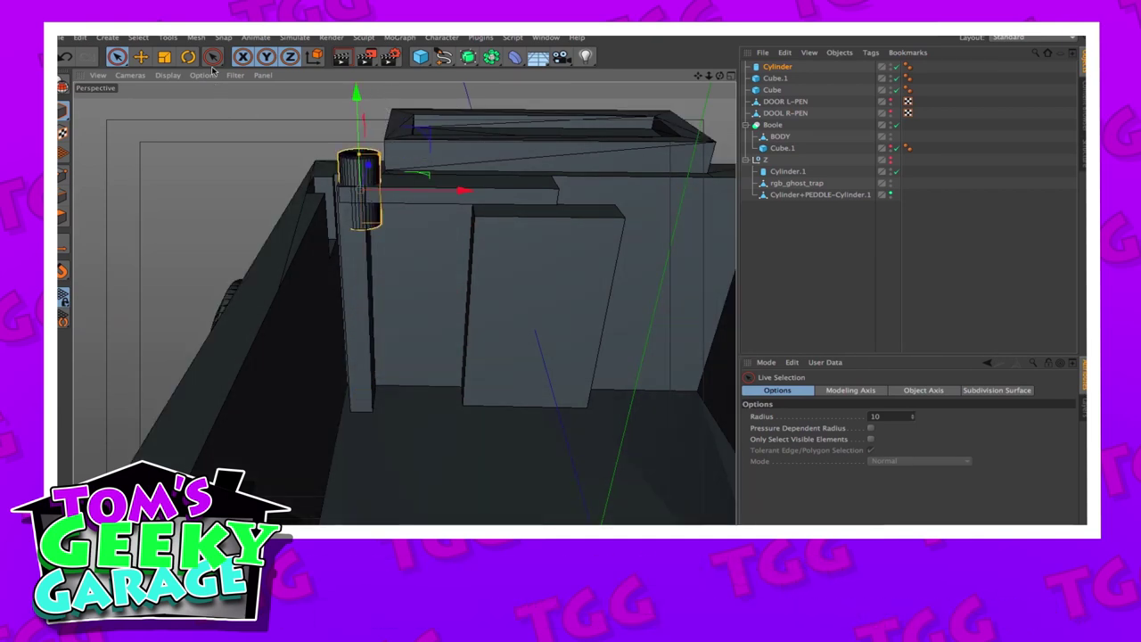
Rotate the cylinder a quarter turn so it lies along the trap's length, and adjust its height at the bar joint
{"action": "key", "text": "r"}
{"action": "left_click_drag", "start_coordinate": [355, 157], "coordinate": [325, 271]}
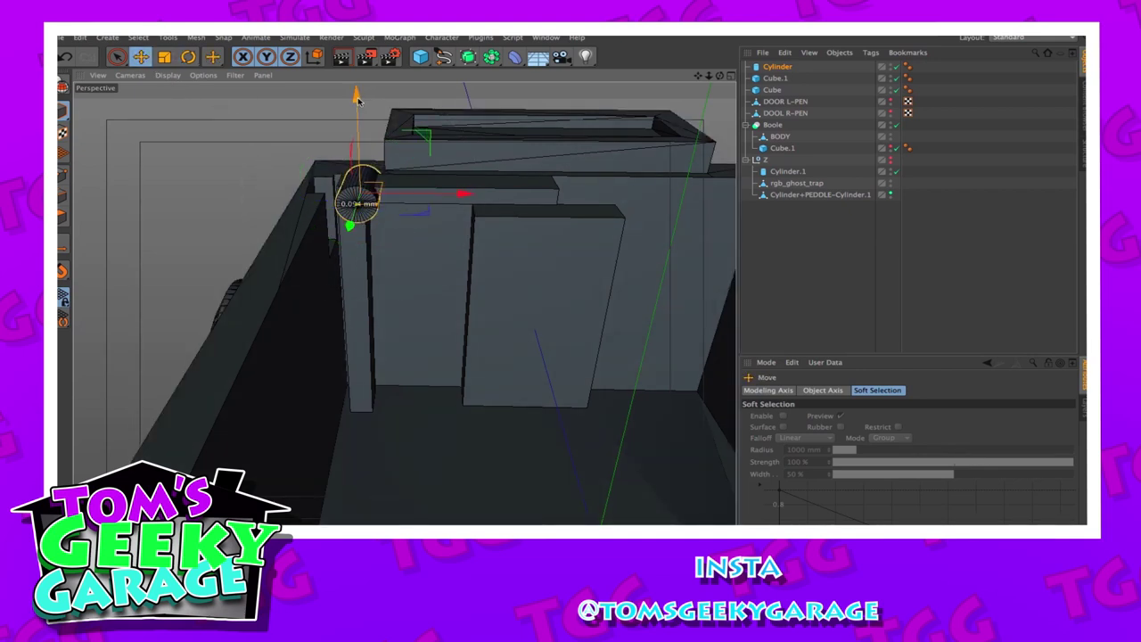
{"action": "left_click_drag", "start_coordinate": [361, 103], "coordinate": [359, 94]}
Fine-tune the cylinder's position so it sits as a hinge pin where the horizontal and upright bars meet
{"action": "left_click_drag", "start_coordinate": [709, 76], "coordinate": [649, 145]}
{"action": "left_click_drag", "start_coordinate": [404, 319], "coordinate": [404, 318], "text": "alt"}
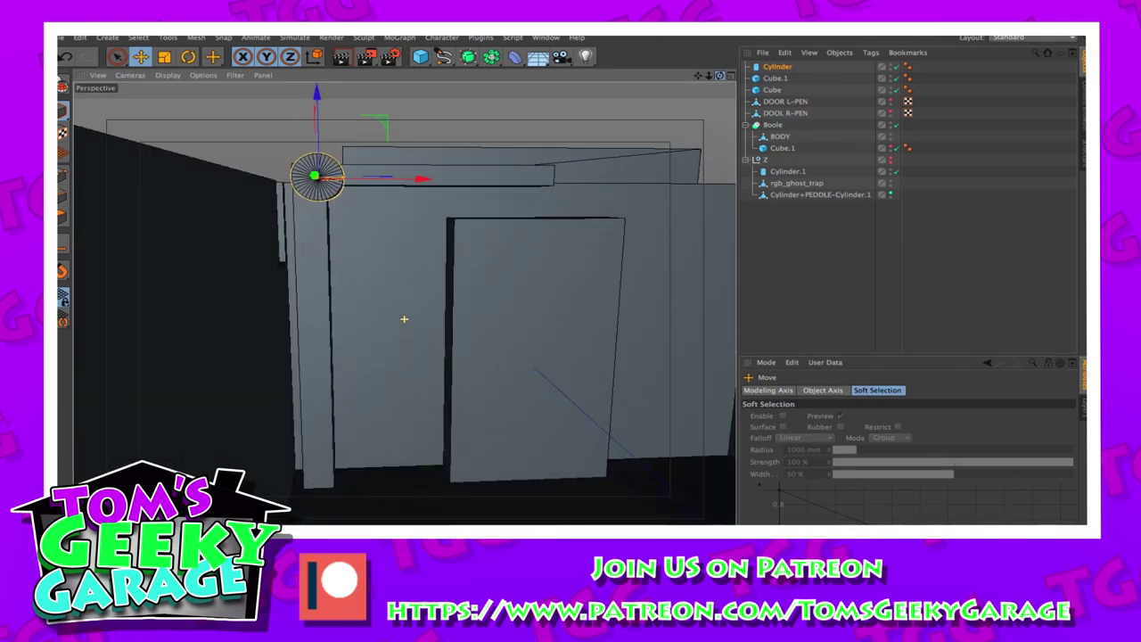
{"action": "left_click_drag", "start_coordinate": [698, 77], "coordinate": [439, 132]}
{"action": "left_click_drag", "start_coordinate": [317, 110], "coordinate": [316, 107]}
{"action": "left_click_drag", "start_coordinate": [698, 77], "coordinate": [404, 318]}
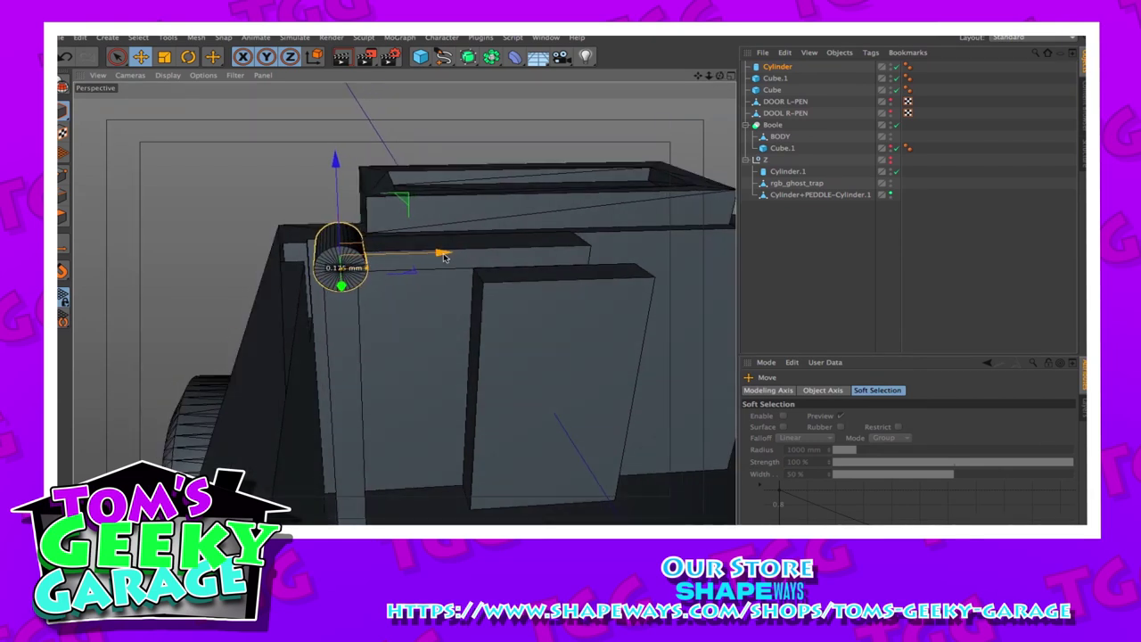
{"action": "left_click_drag", "start_coordinate": [723, 77], "coordinate": [404, 318]}
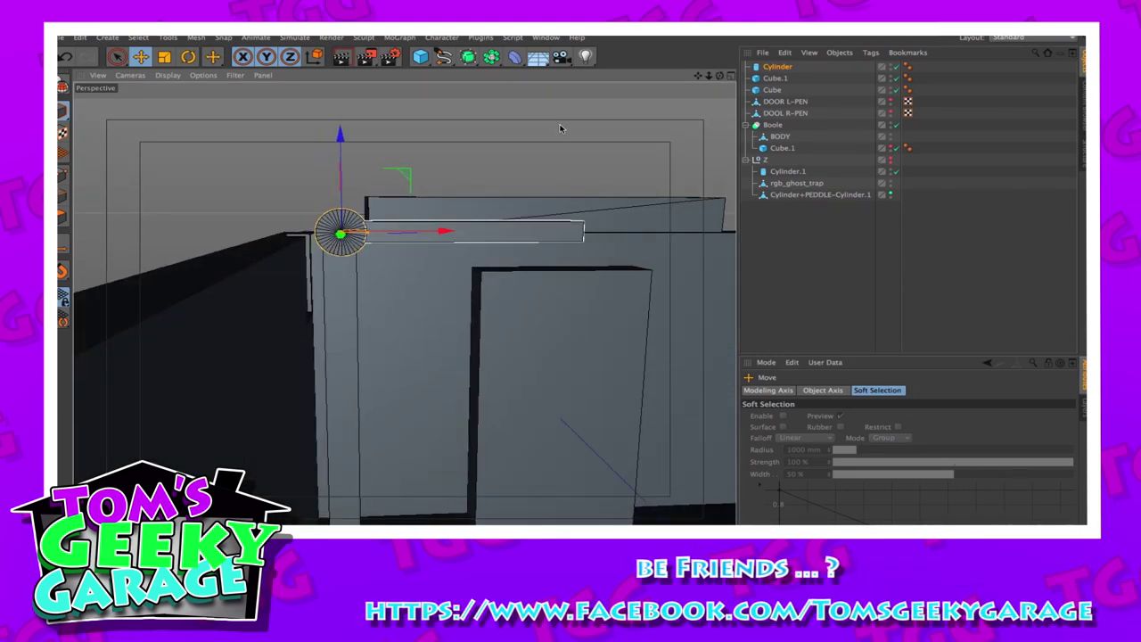
{"action": "left_click_drag", "start_coordinate": [723, 78], "coordinate": [723, 79]}
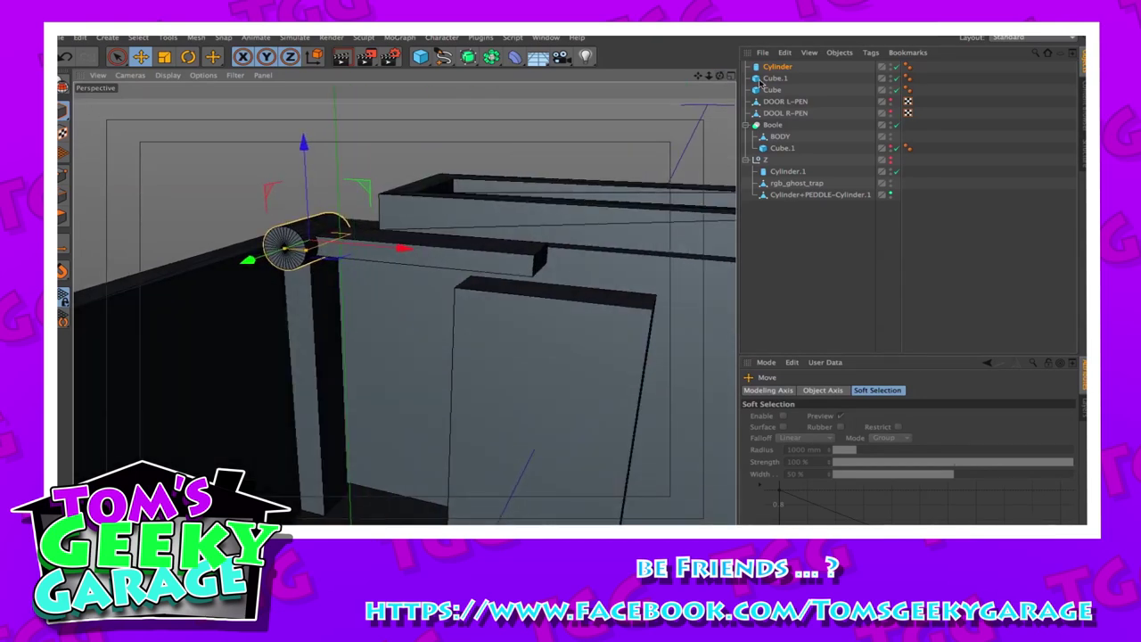
Nest both bars under the cylinder and place the cylinder in a Symmetry object to mirror the hinge assembly
{"action": "left_click", "coordinate": [772, 90]}
{"action": "left_click", "coordinate": [775, 79], "text": "shift"}
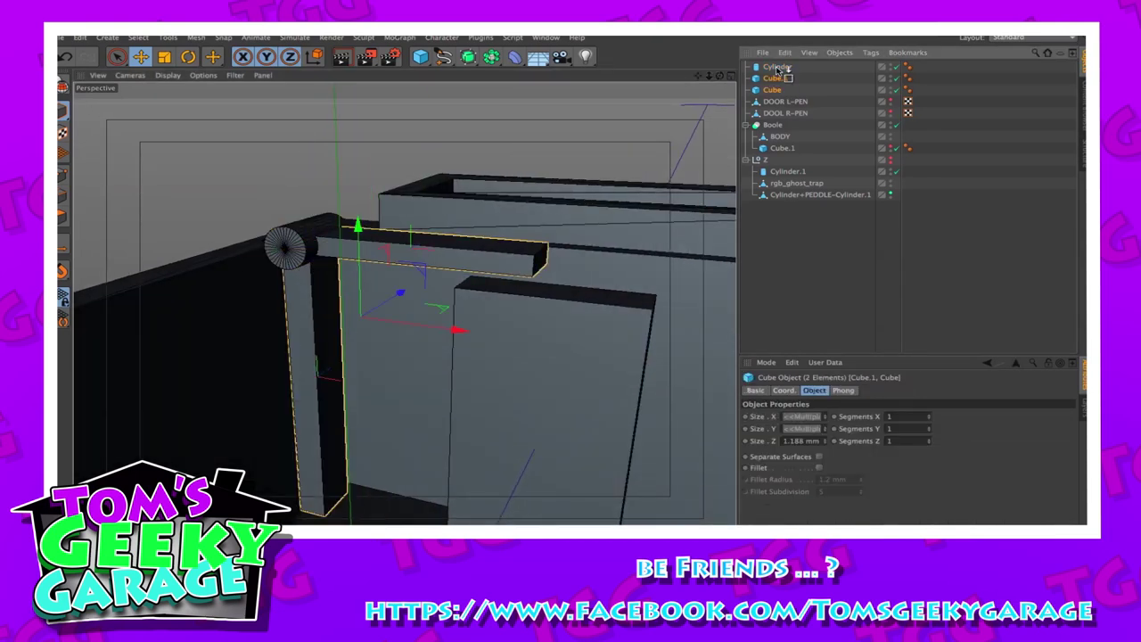
{"action": "left_click_drag", "start_coordinate": [488, 64], "coordinate": [658, 112]}
{"action": "left_click_drag", "start_coordinate": [783, 73], "coordinate": [782, 68]}
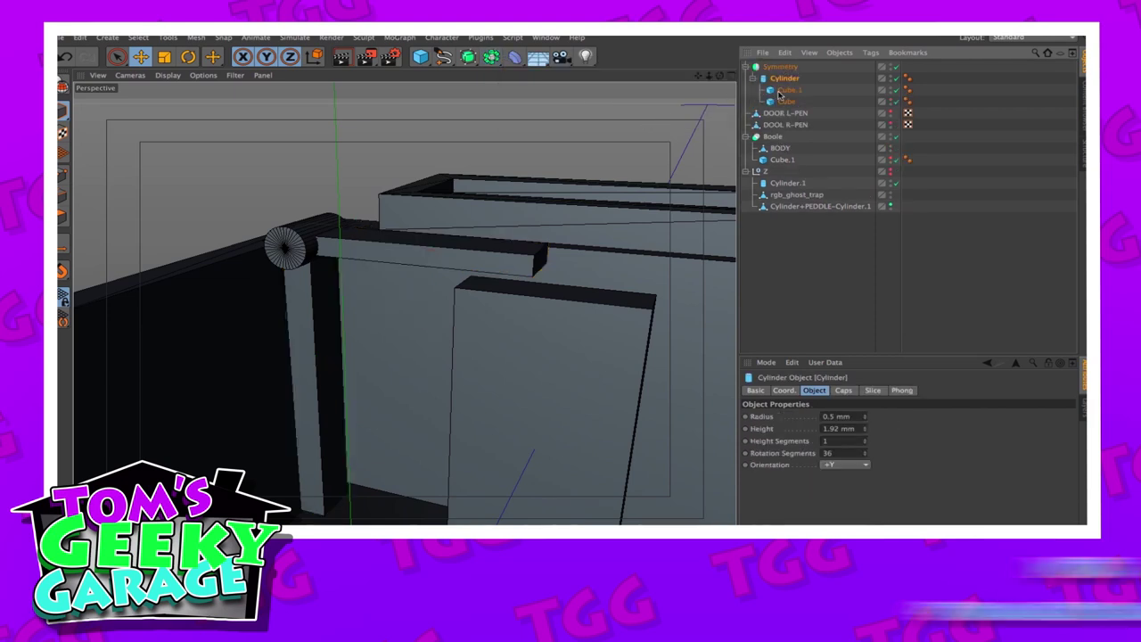
Rotate the cylinder around its axis to swing the mirrored bars from the closed to the open door position
{"action": "left_click_drag", "start_coordinate": [710, 75], "coordinate": [721, 76]}
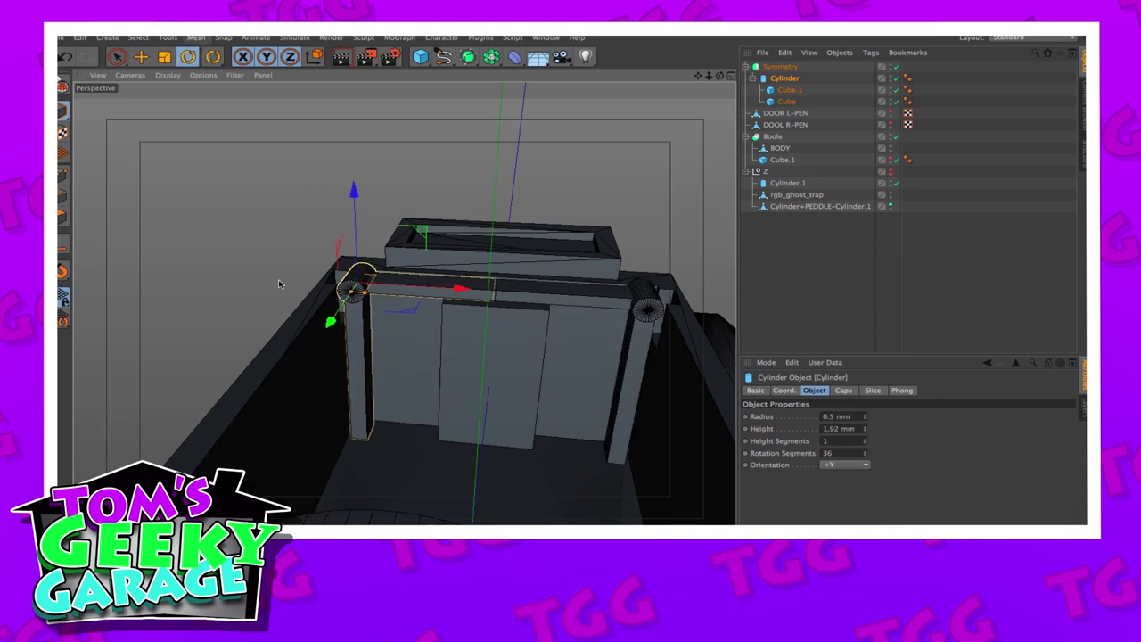
{"action": "key", "text": "r"}
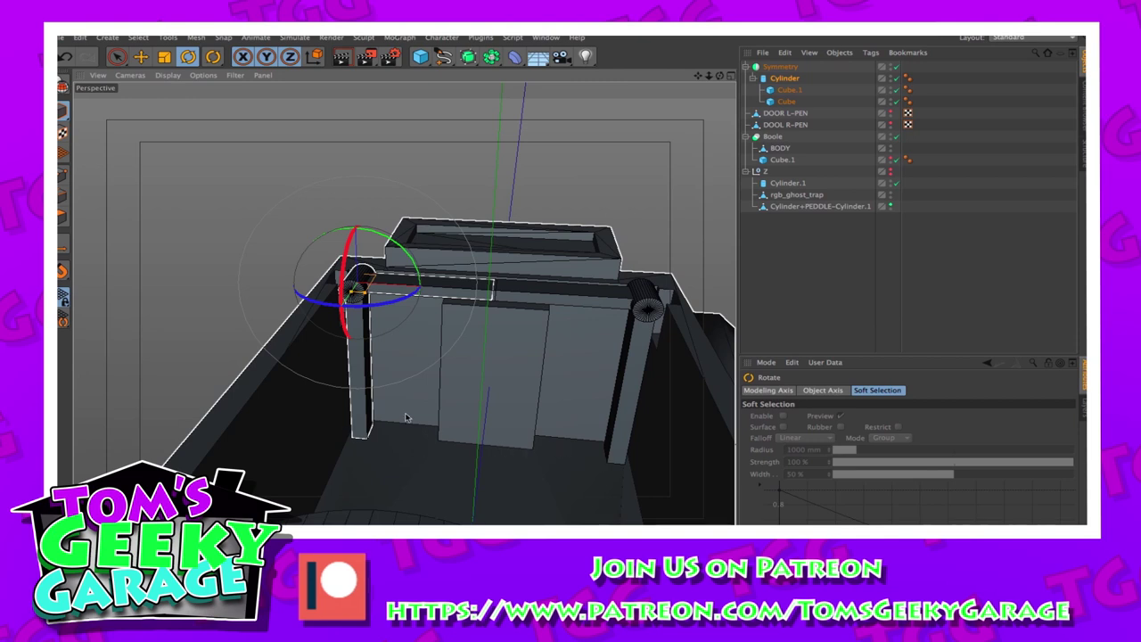
{"action": "left_click_drag", "start_coordinate": [405, 254], "coordinate": [334, 237]}
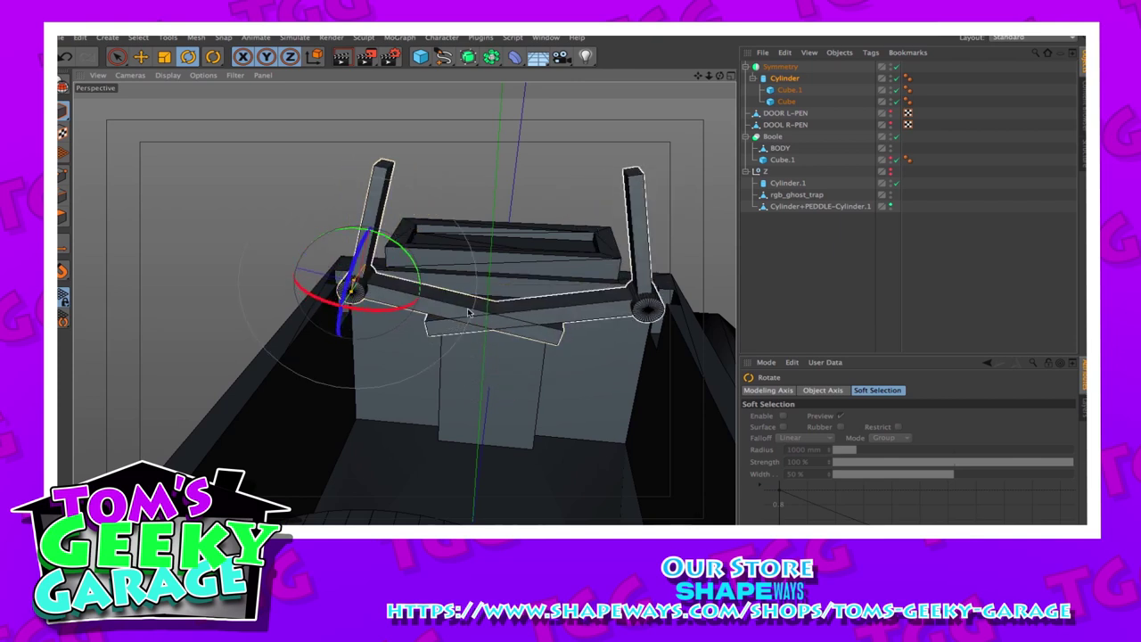
Shorten the Cube lever bar so the two mirrored levers no longer overlap in the middle
{"action": "left_click", "coordinate": [789, 102]}
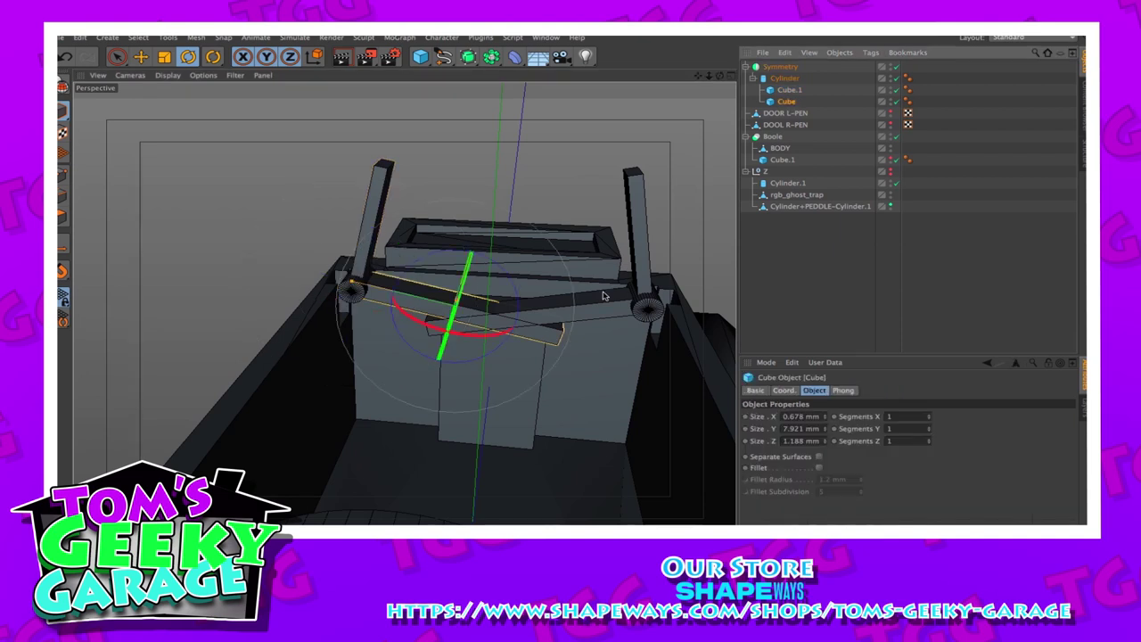
{"action": "mouse_move", "coordinate": [353, 283]}
{"action": "left_mouse_down"}
{"action": "mouse_move", "coordinate": [416, 297]}
{"action": "mouse_move", "coordinate": [361, 294]}
{"action": "left_mouse_up"}
{"action": "left_click", "coordinate": [144, 57]}
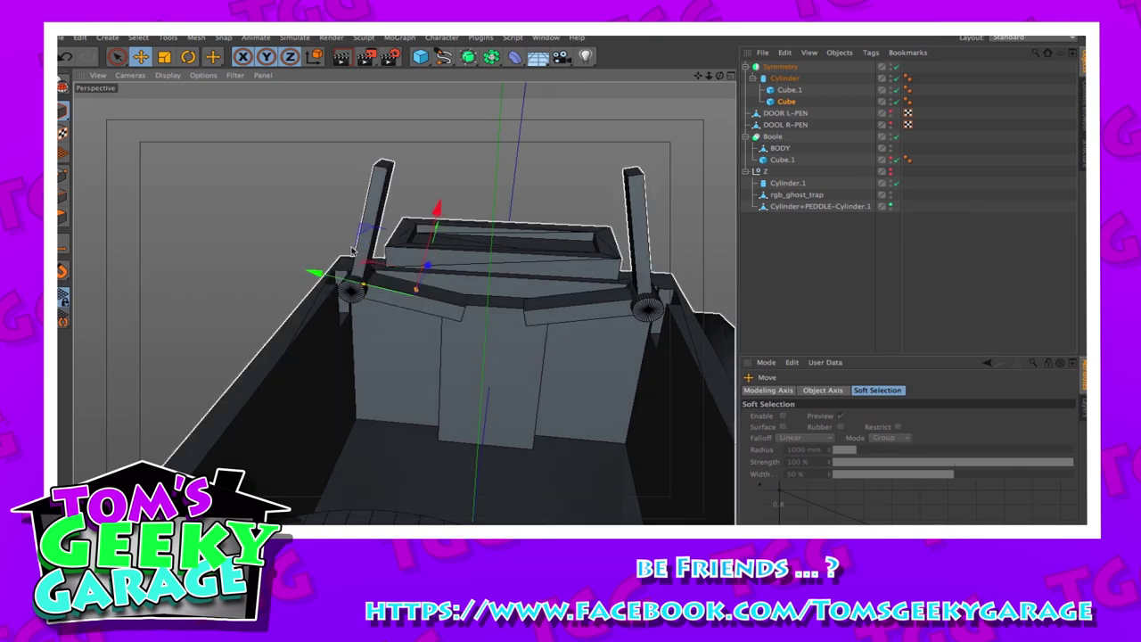
Rotate the hinge cylinder with its bars again to try the door and lever motion with the shortened levers
{"action": "left_click", "coordinate": [786, 79]}
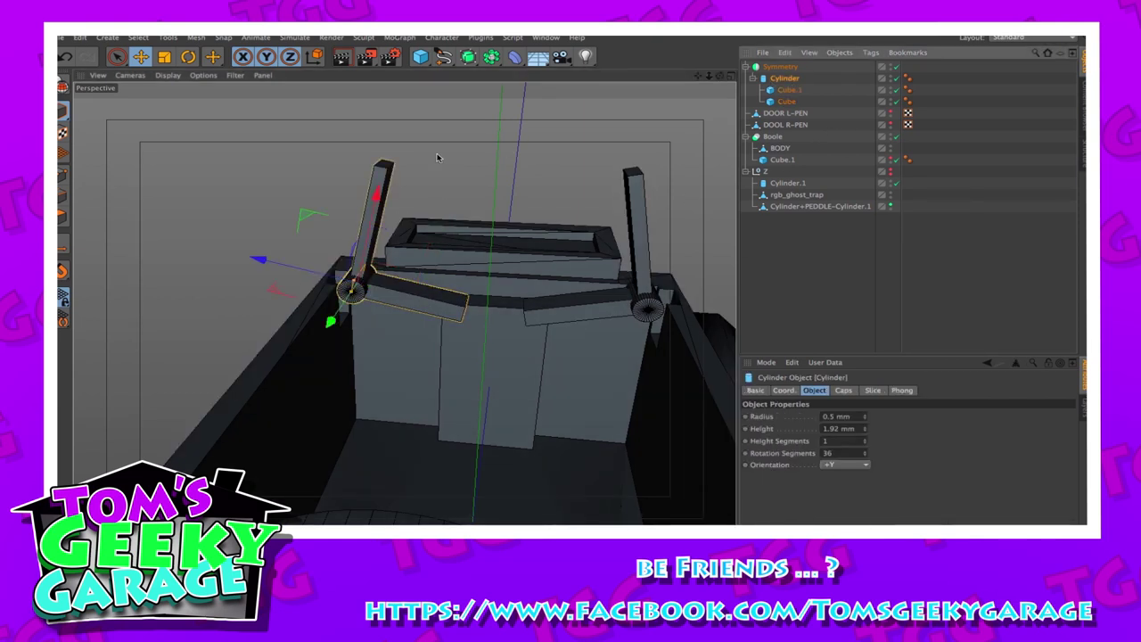
{"action": "left_click", "coordinate": [188, 57]}
{"action": "left_click_drag", "start_coordinate": [389, 264], "coordinate": [394, 239]}
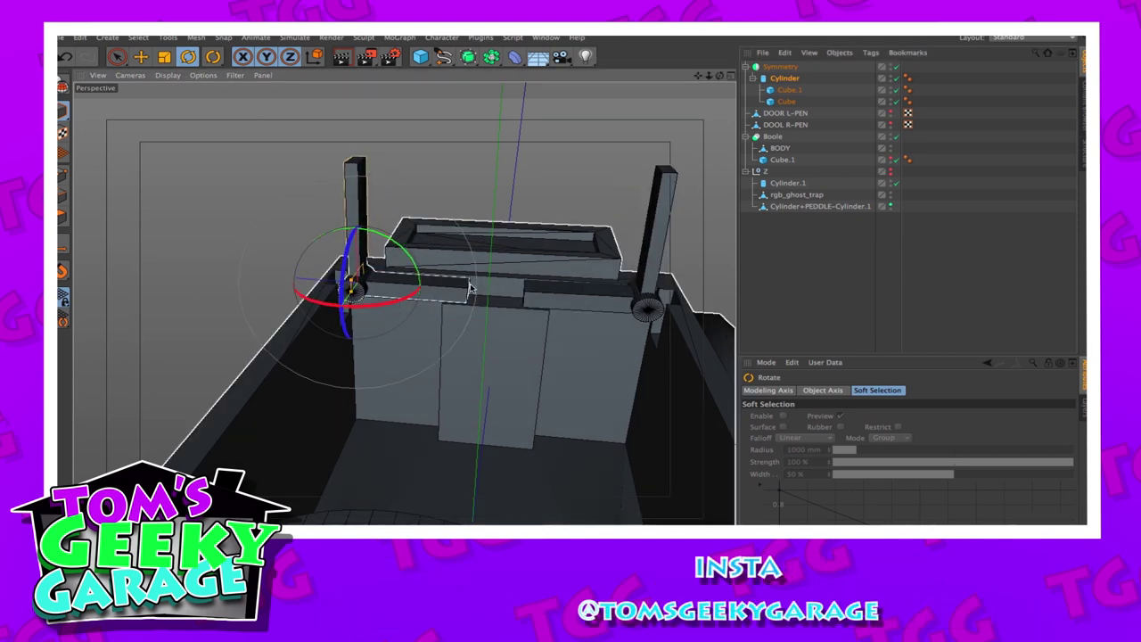
{"action": "left_click_drag", "start_coordinate": [402, 246], "coordinate": [223, 312]}
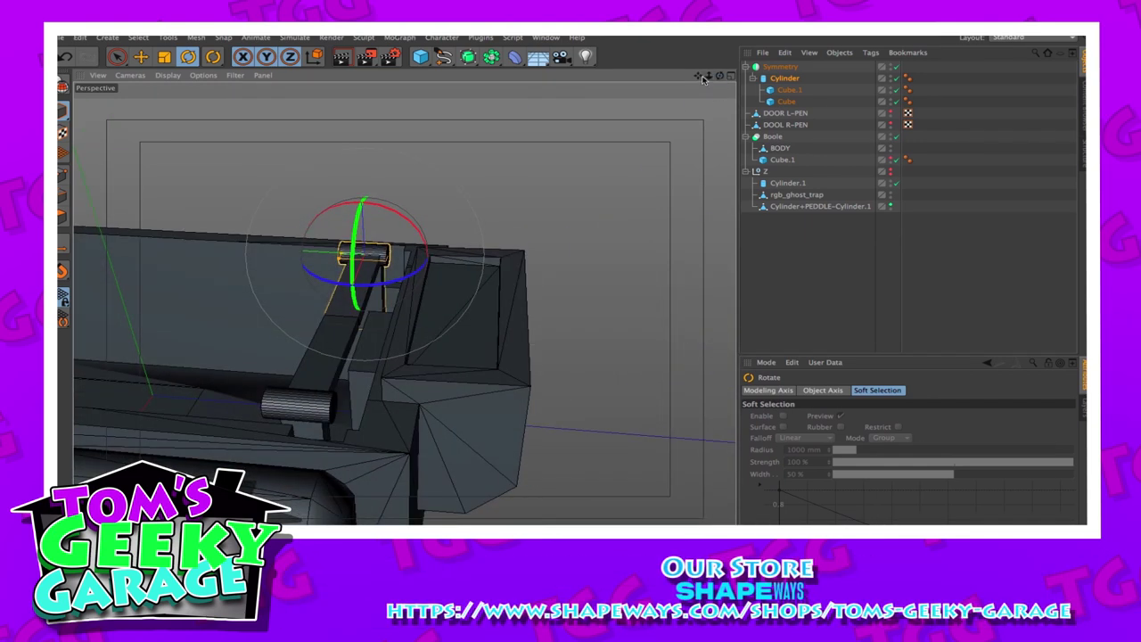
Select the hinge cylinder and rotate it so the mirrored door bars swing upright out of the trap body
{"action": "middle_click_drag", "start_coordinate": [405, 319], "coordinate": [707, 319], "text": "alt"}
{"action": "left_click_drag", "start_coordinate": [404, 318], "coordinate": [205, 314], "text": "alt"}
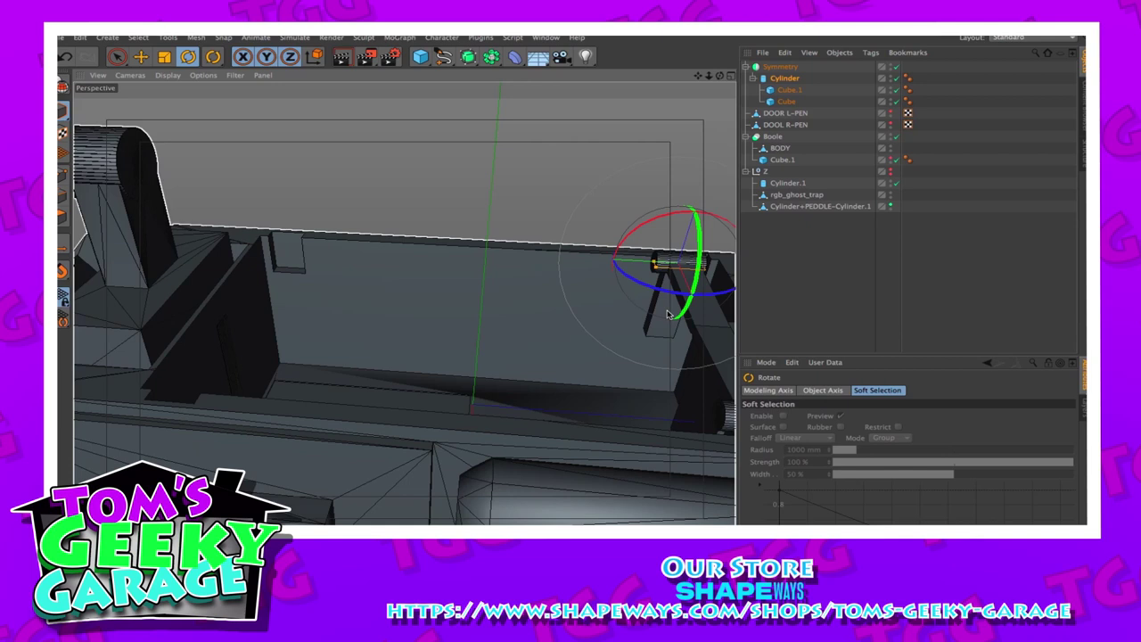
{"action": "left_click_drag", "start_coordinate": [698, 76], "coordinate": [640, 82]}
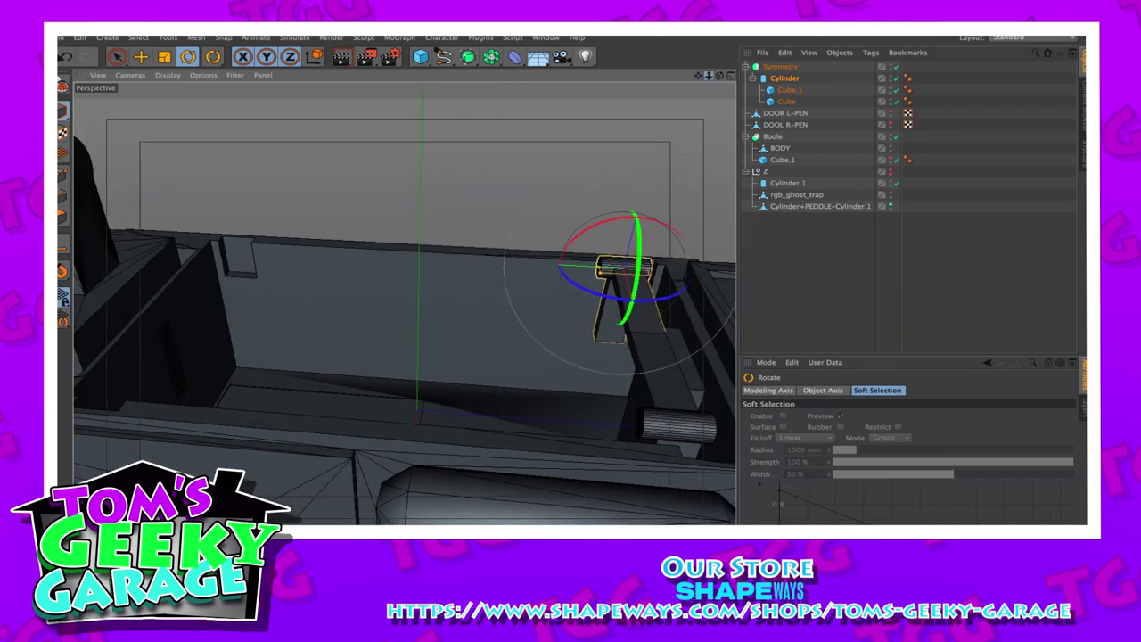
{"action": "left_click_drag", "start_coordinate": [709, 76], "coordinate": [346, 221]}
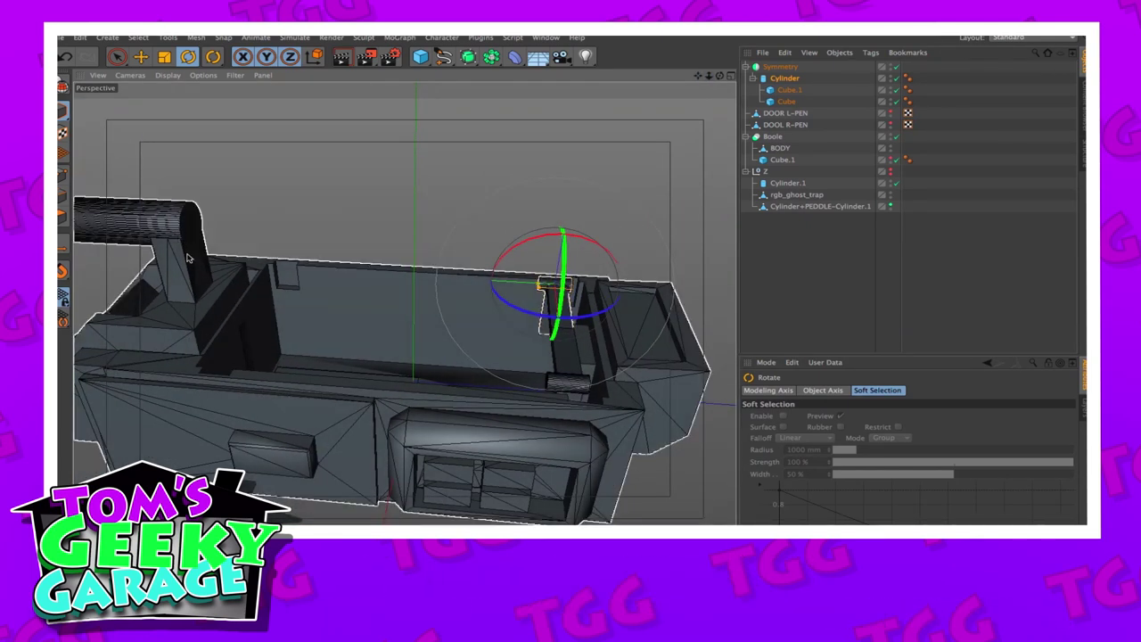
{"action": "left_click", "coordinate": [188, 259]}
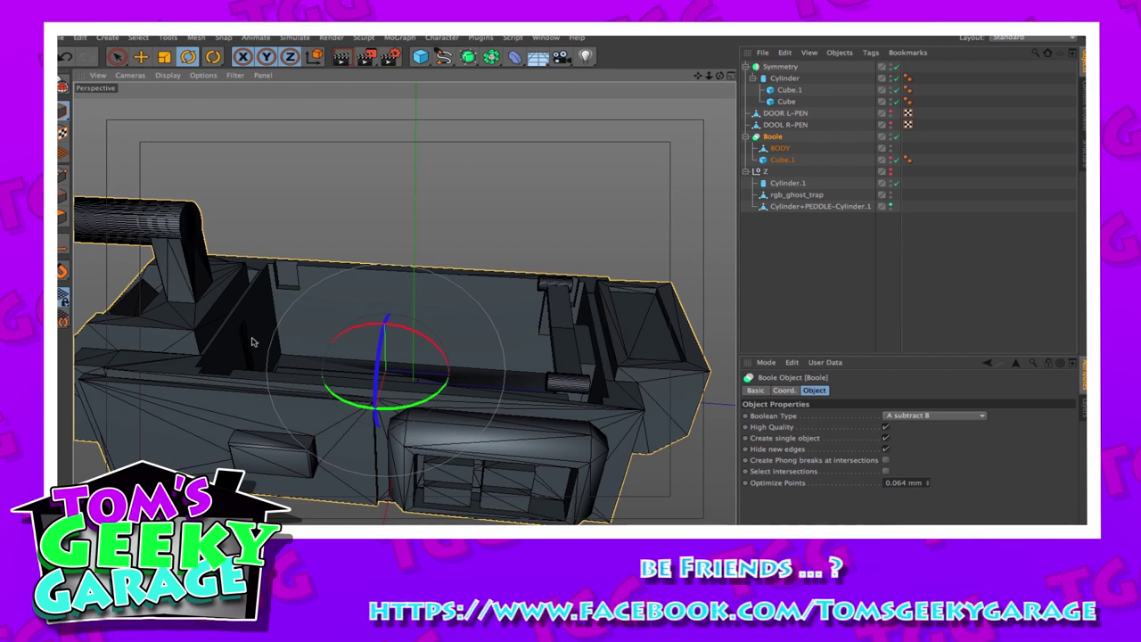
{"action": "mouse_move", "coordinate": [718, 75]}
{"action": "left_mouse_down"}
{"action": "mouse_move", "coordinate": [695, 78]}
{"action": "mouse_move", "coordinate": [715, 81]}
{"action": "left_mouse_up"}
{"action": "left_click", "coordinate": [774, 79]}
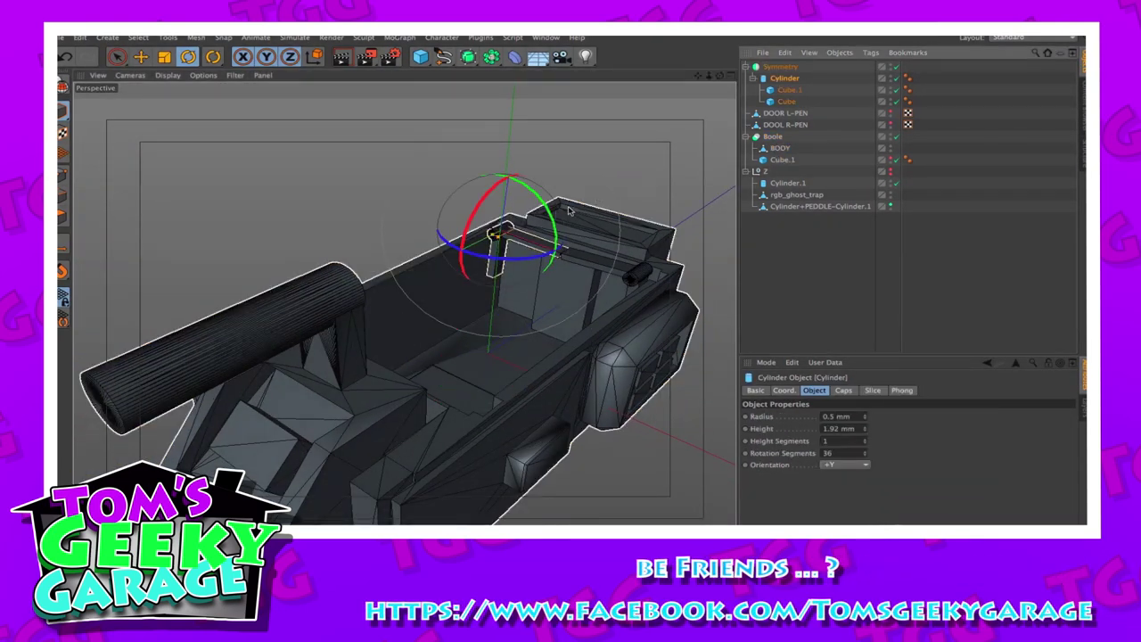
{"action": "left_click_drag", "start_coordinate": [555, 217], "coordinate": [431, 84]}
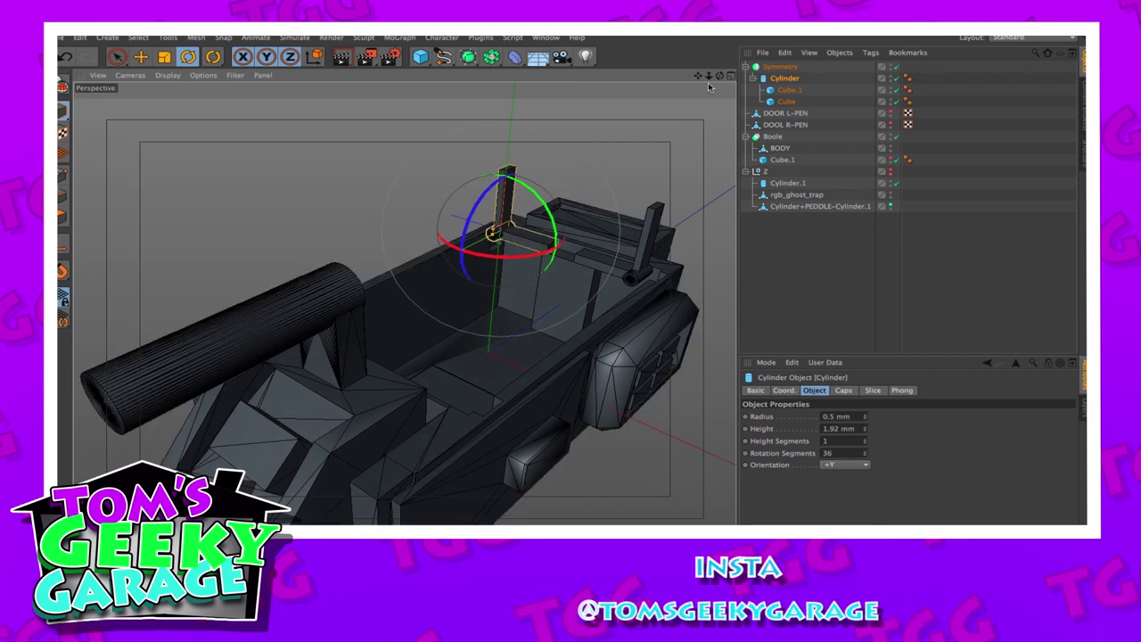
Examine the trap from all sides, including the pedal, handle, underside, side profile and open door hinges
{"action": "left_click_drag", "start_coordinate": [709, 77], "coordinate": [646, 89]}
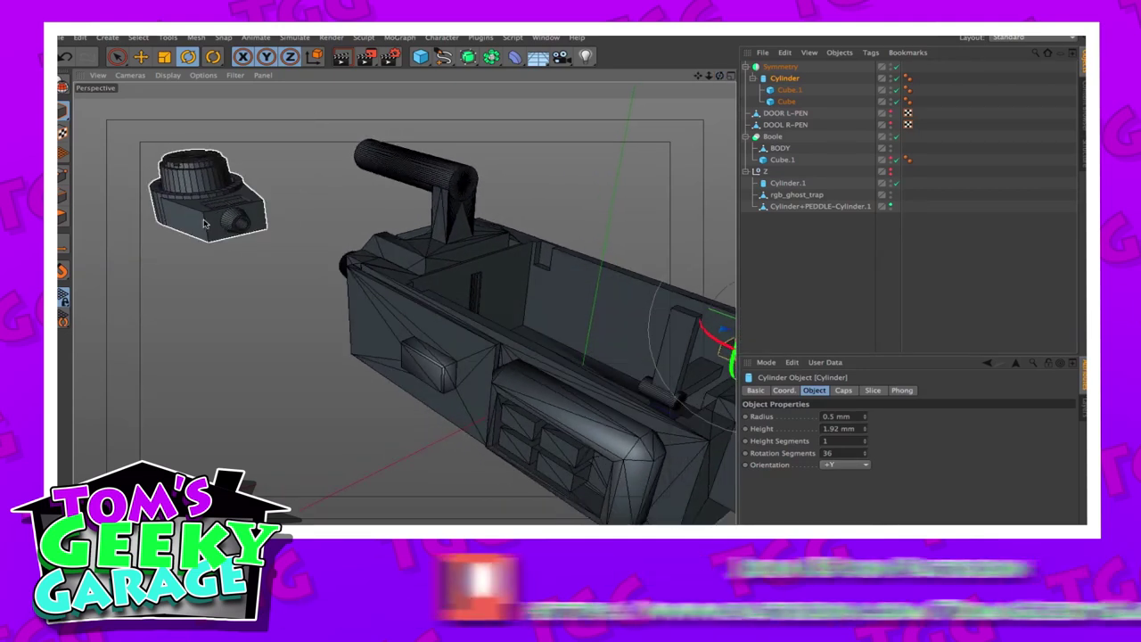
{"action": "left_click_drag", "start_coordinate": [699, 78], "coordinate": [724, 95]}
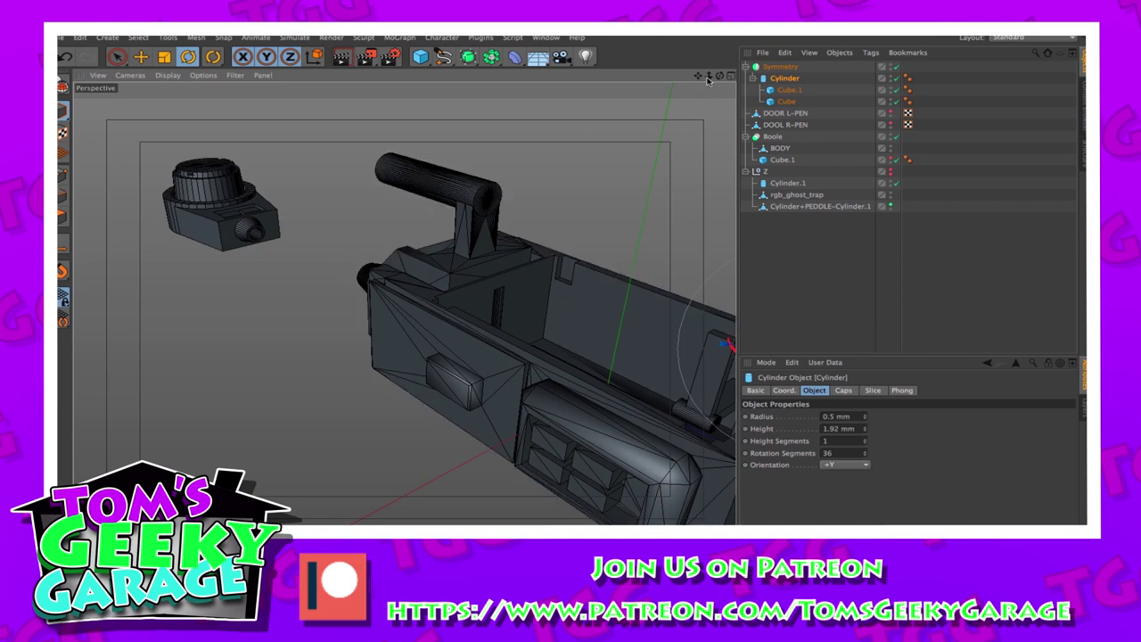
{"action": "scroll", "coordinate": [404, 318], "scroll_direction": "down", "scroll_amount": 3}
{"action": "left_click_drag", "start_coordinate": [699, 78], "coordinate": [661, 96]}
{"action": "left_click_drag", "start_coordinate": [719, 76], "coordinate": [570, 82]}
{"action": "left_click_drag", "start_coordinate": [404, 319], "coordinate": [450, 323]}
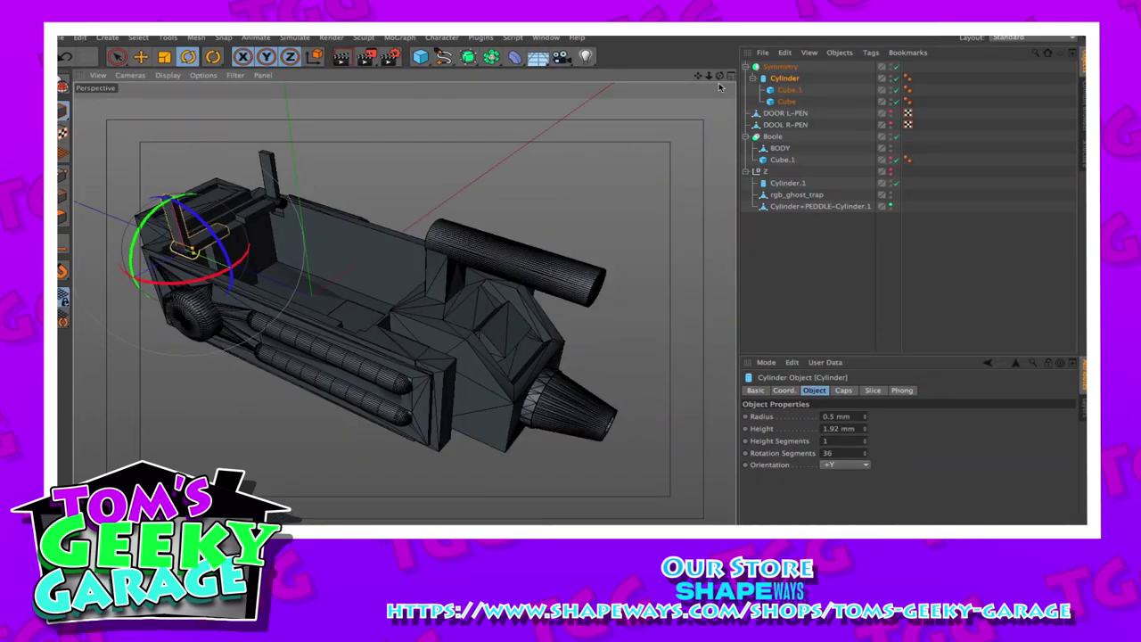
{"action": "left_click_drag", "start_coordinate": [700, 77], "coordinate": [668, 61]}
{"action": "left_click_drag", "start_coordinate": [404, 319], "coordinate": [404, 318], "text": "alt"}
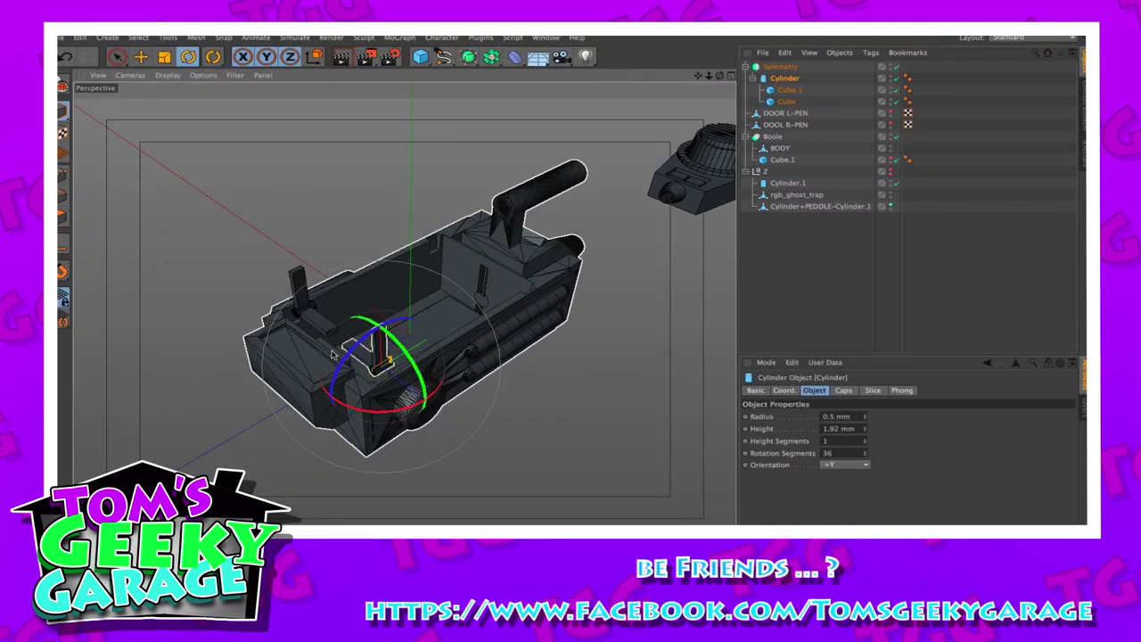
{"action": "left_click_drag", "start_coordinate": [721, 77], "coordinate": [553, 89]}
{"action": "left_click_drag", "start_coordinate": [404, 318], "coordinate": [404, 319], "text": "alt"}
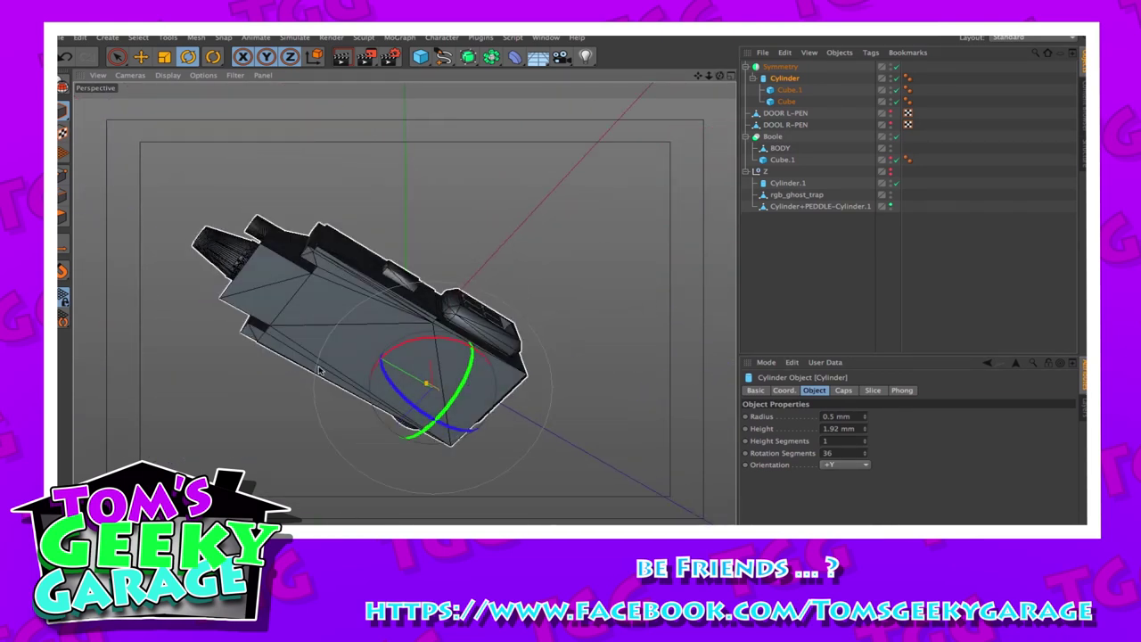
{"action": "left_click_drag", "start_coordinate": [357, 318], "coordinate": [404, 319], "text": "alt"}
{"action": "left_click_drag", "start_coordinate": [720, 75], "coordinate": [522, 111]}
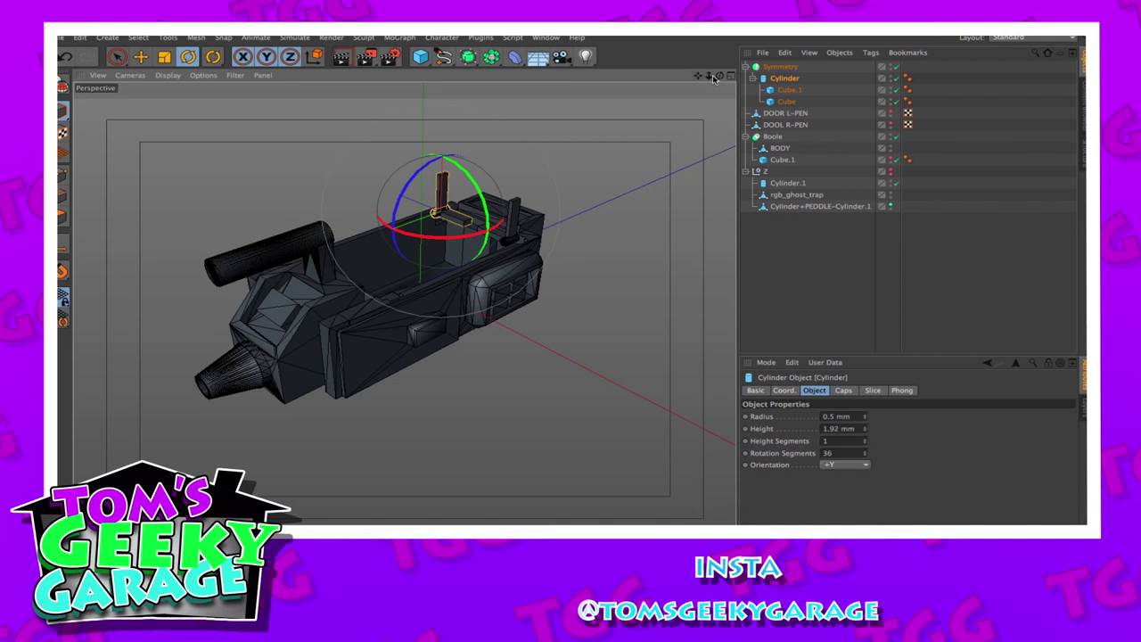
{"action": "left_click_drag", "start_coordinate": [709, 75], "coordinate": [883, 68]}
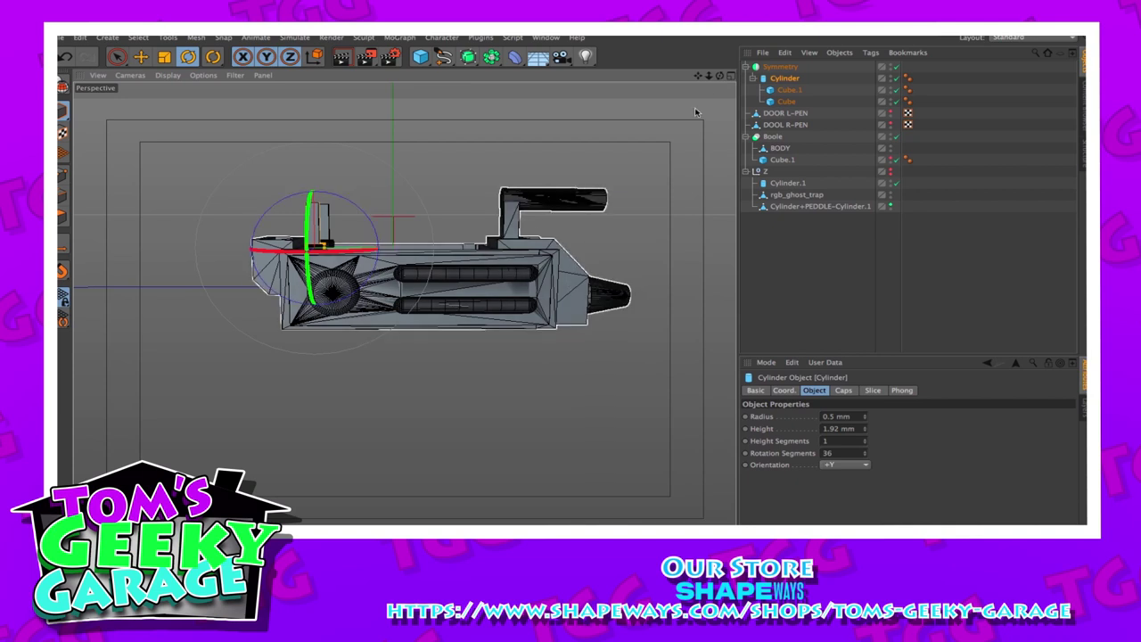
{"action": "left_click_drag", "start_coordinate": [721, 77], "coordinate": [721, 76]}
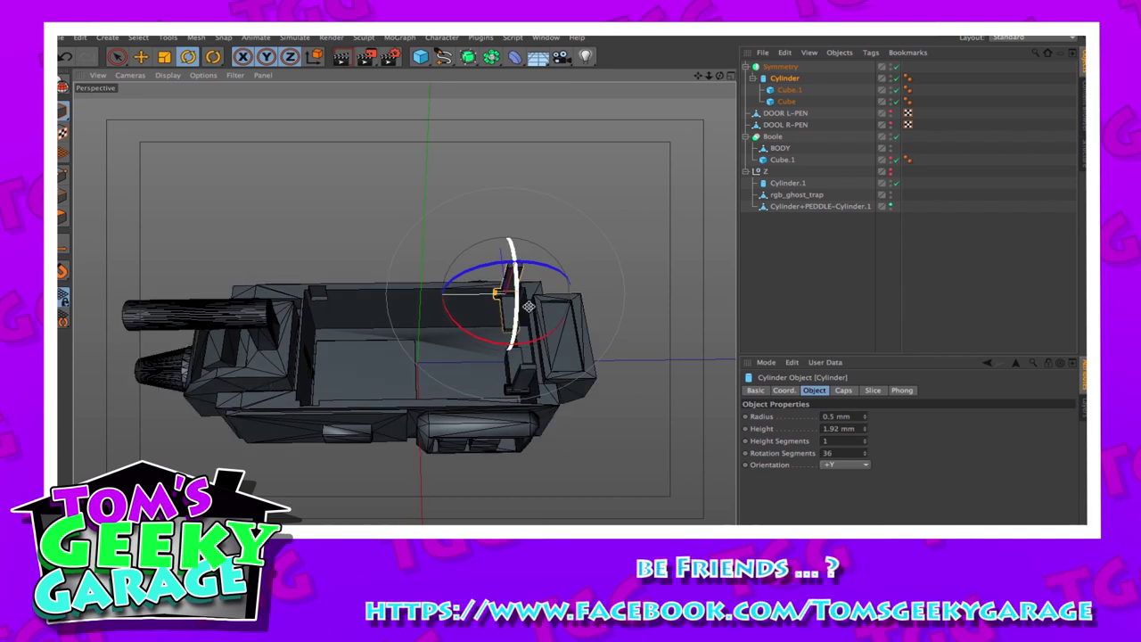
{"action": "left_click_drag", "start_coordinate": [720, 75], "coordinate": [802, 39]}
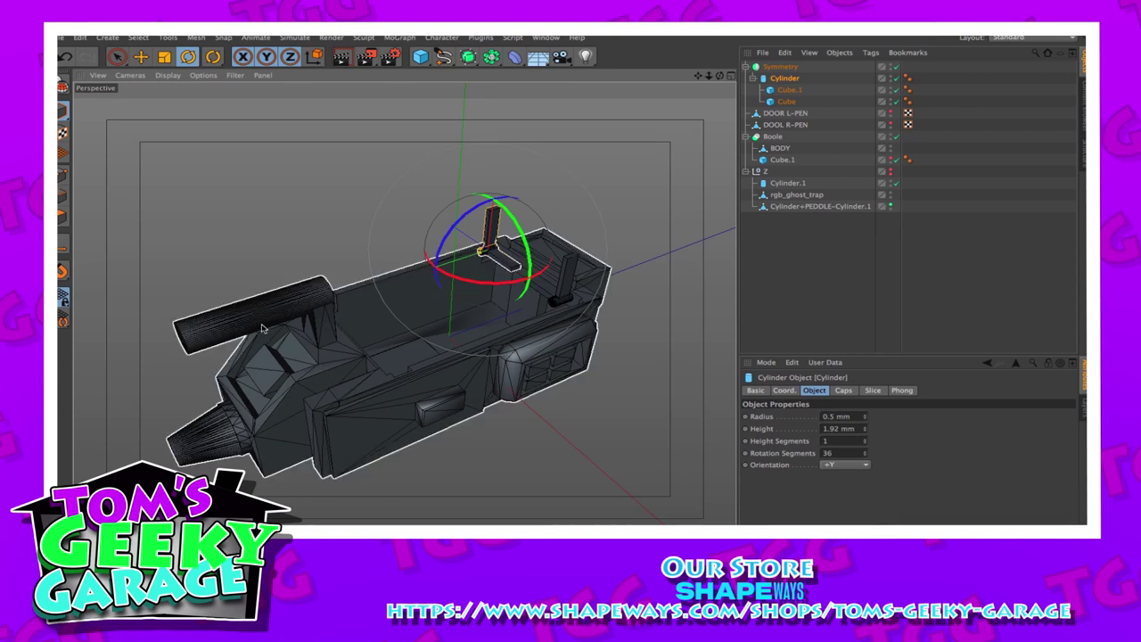
{"action": "mouse_move", "coordinate": [720, 76]}
{"action": "left_mouse_down"}
{"action": "mouse_move", "coordinate": [767, 85]}
{"action": "mouse_move", "coordinate": [720, 76]}
{"action": "left_mouse_up"}
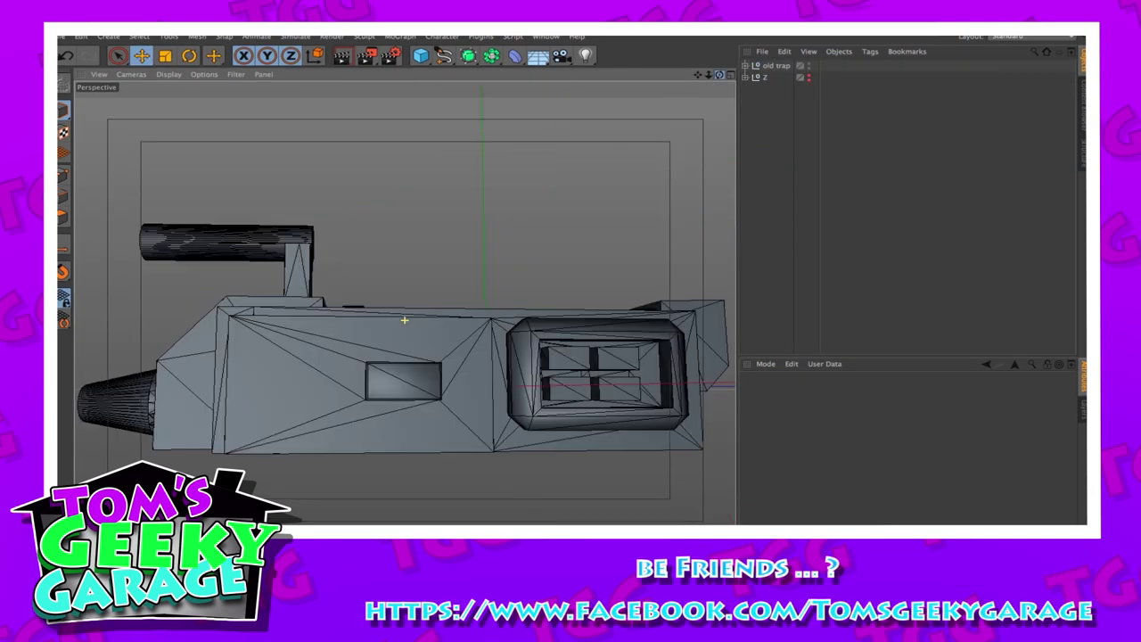
Add a Cube and scale it down to roughly the size of the old trap's body
{"action": "scroll", "coordinate": [640, 371], "scroll_direction": "down", "scroll_amount": 4}
{"action": "key", "text": "F2"}
{"action": "scroll", "coordinate": [408, 267], "scroll_direction": "up", "scroll_amount": 3}
{"action": "left_click_drag", "start_coordinate": [421, 56], "coordinate": [523, 71]}
{"action": "key", "text": "t"}
{"action": "left_click_drag", "start_coordinate": [167, 317], "coordinate": [408, 244]}
Move and resize the cube to match the old trap's main body, and hide the old trap
{"action": "key", "text": "e"}
{"action": "left_click_drag", "start_coordinate": [408, 240], "coordinate": [409, 182]}
{"action": "scroll", "coordinate": [425, 217], "scroll_direction": "up", "scroll_amount": 3}
{"action": "left_click_drag", "start_coordinate": [497, 334], "coordinate": [506, 338]}
{"action": "key", "text": "F3"}
{"action": "scroll", "coordinate": [515, 203], "scroll_direction": "up", "scroll_amount": 3}
{"action": "left_click_drag", "start_coordinate": [469, 270], "coordinate": [480, 296]}
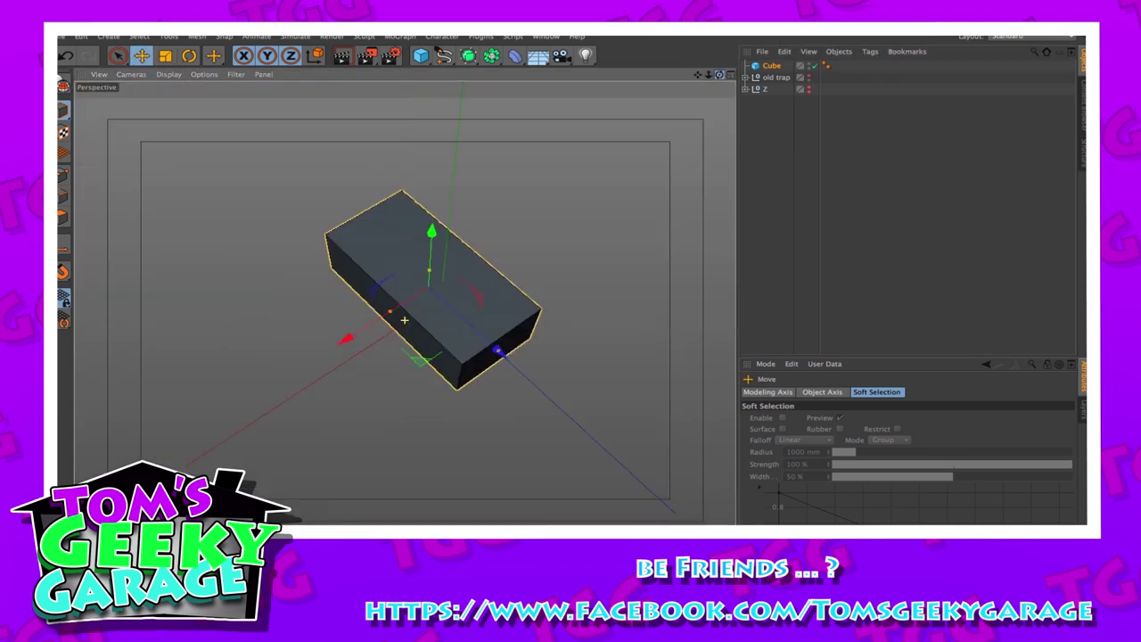
{"action": "left_click_drag", "start_coordinate": [720, 75], "coordinate": [720, 75]}
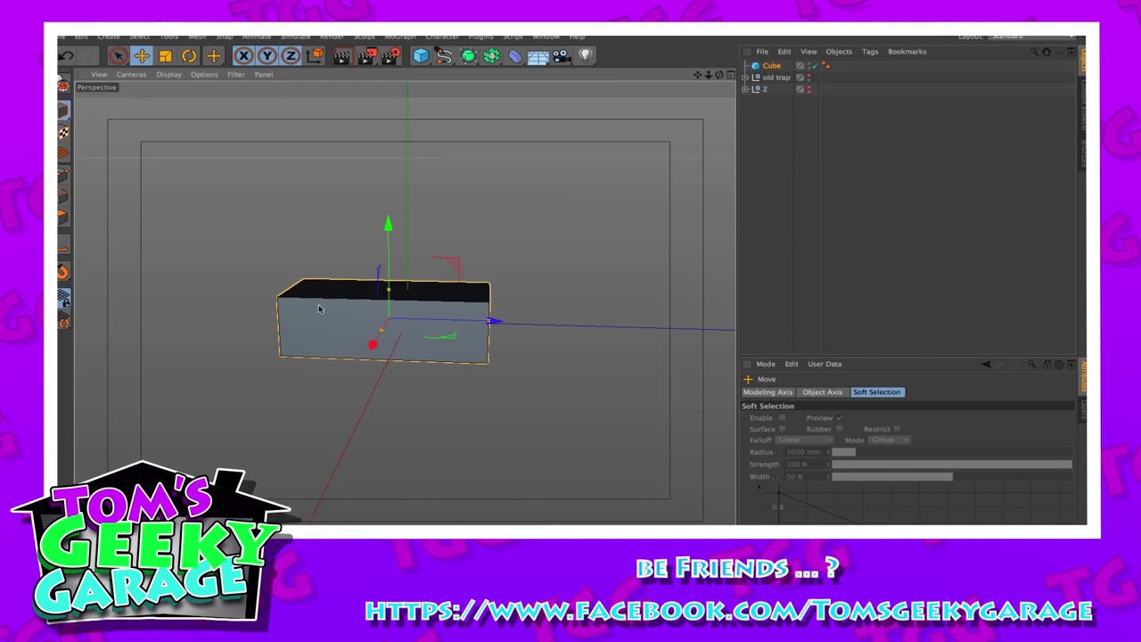
Show the old trap and add a second cube, sized and positioned to match the handle's upright post
{"action": "left_click", "coordinate": [810, 77]}
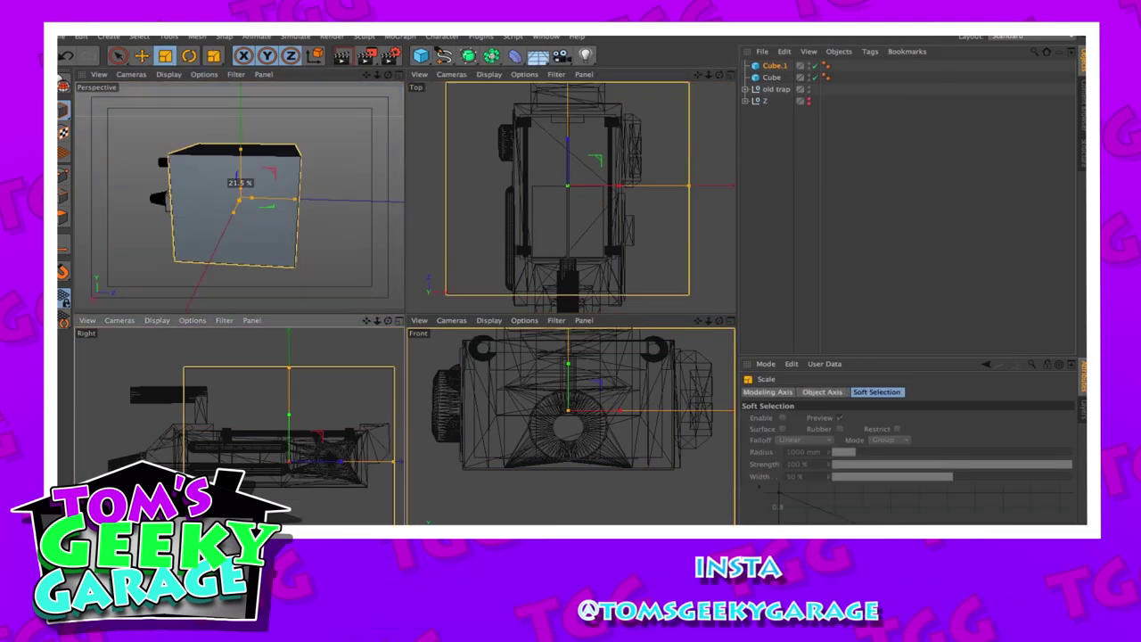
{"action": "left_click_drag", "start_coordinate": [232, 457], "coordinate": [253, 460]}
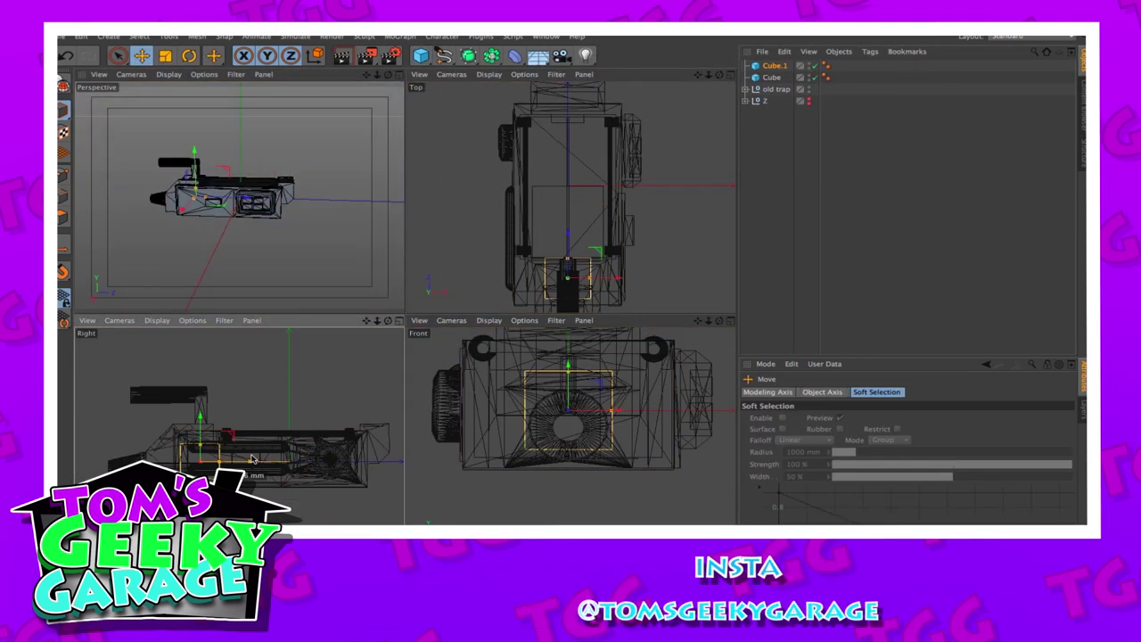
{"action": "left_click_drag", "start_coordinate": [207, 393], "coordinate": [207, 398]}
{"action": "left_click_drag", "start_coordinate": [220, 431], "coordinate": [206, 431]}
{"action": "left_click_drag", "start_coordinate": [698, 321], "coordinate": [676, 414]}
{"action": "left_click", "coordinate": [399, 320]}
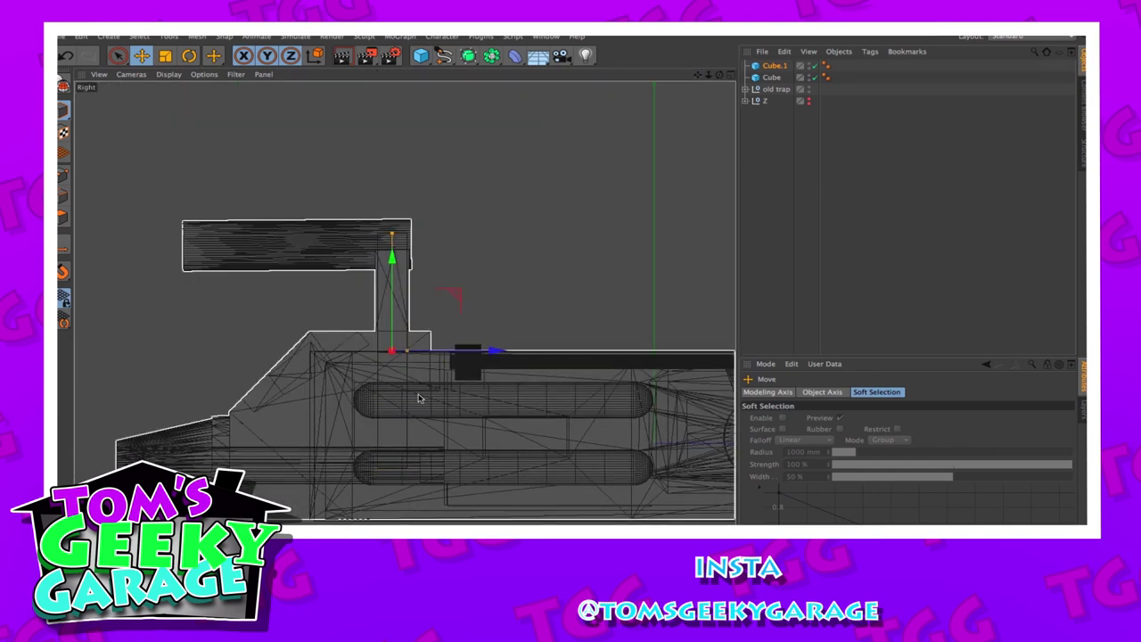
{"action": "mouse_move", "coordinate": [708, 76]}
{"action": "left_mouse_down"}
{"action": "mouse_move", "coordinate": [624, 76]}
{"action": "mouse_move", "coordinate": [704, 88]}
{"action": "left_mouse_up"}
{"action": "left_click_drag", "start_coordinate": [319, 288], "coordinate": [353, 287]}
Add a Cylinder as the handle grip on top of the post, with a 1.5 mm radius and 11 mm height
{"action": "left_click", "coordinate": [425, 58]}
{"action": "left_click", "coordinate": [694, 72]}
{"action": "key", "text": "t"}
{"action": "left_click_drag", "start_coordinate": [232, 336], "coordinate": [179, 336]}
{"action": "left_click_drag", "start_coordinate": [242, 258], "coordinate": [242, 134]}
{"action": "left_click", "coordinate": [864, 434]}
{"action": "double_click", "coordinate": [839, 418]}
{"action": "type", "text": "1.5"}
{"action": "key", "text": "Return"}
{"action": "left_click_drag", "start_coordinate": [225, 224], "coordinate": [229, 219]}
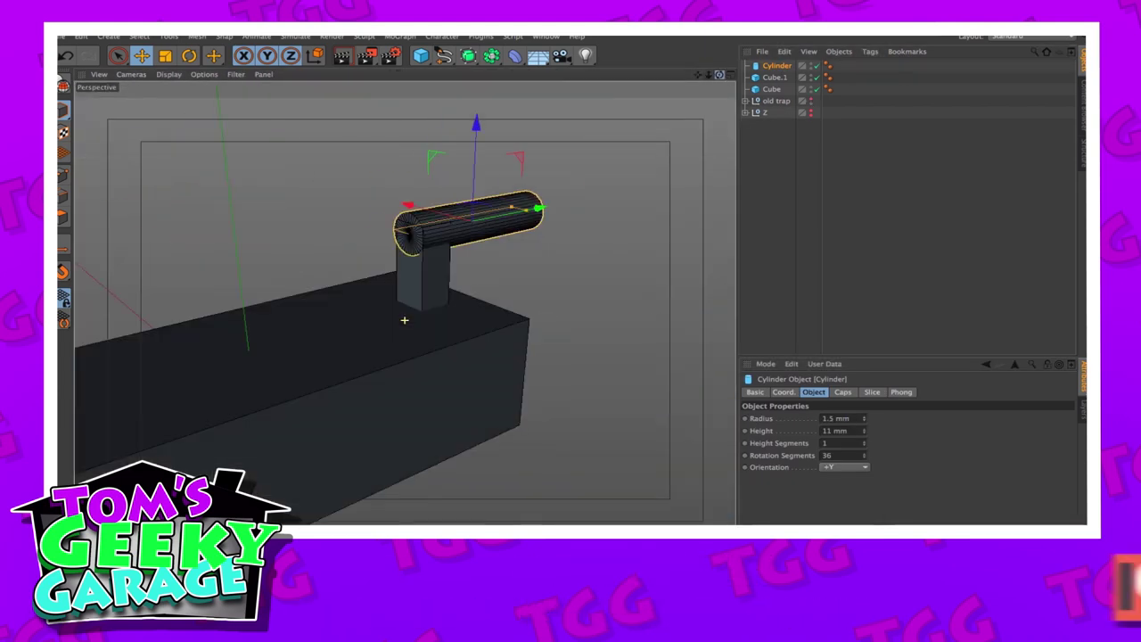
Add a Tube, scale it down, turn it on its side and move it over to the handle post
{"action": "left_click", "coordinate": [421, 56]}
{"action": "left_click", "coordinate": [677, 118]}
{"action": "key", "text": "t"}
{"action": "key", "text": "e"}
{"action": "left_click_drag", "start_coordinate": [565, 308], "coordinate": [566, 208]}
{"action": "key", "text": "r"}
{"action": "left_click_drag", "start_coordinate": [566, 268], "coordinate": [411, 421]}
{"action": "key", "text": "e"}
{"action": "left_click_drag", "start_coordinate": [527, 258], "coordinate": [625, 258], "text": "alt"}
{"action": "left_click_drag", "start_coordinate": [541, 328], "coordinate": [311, 327]}
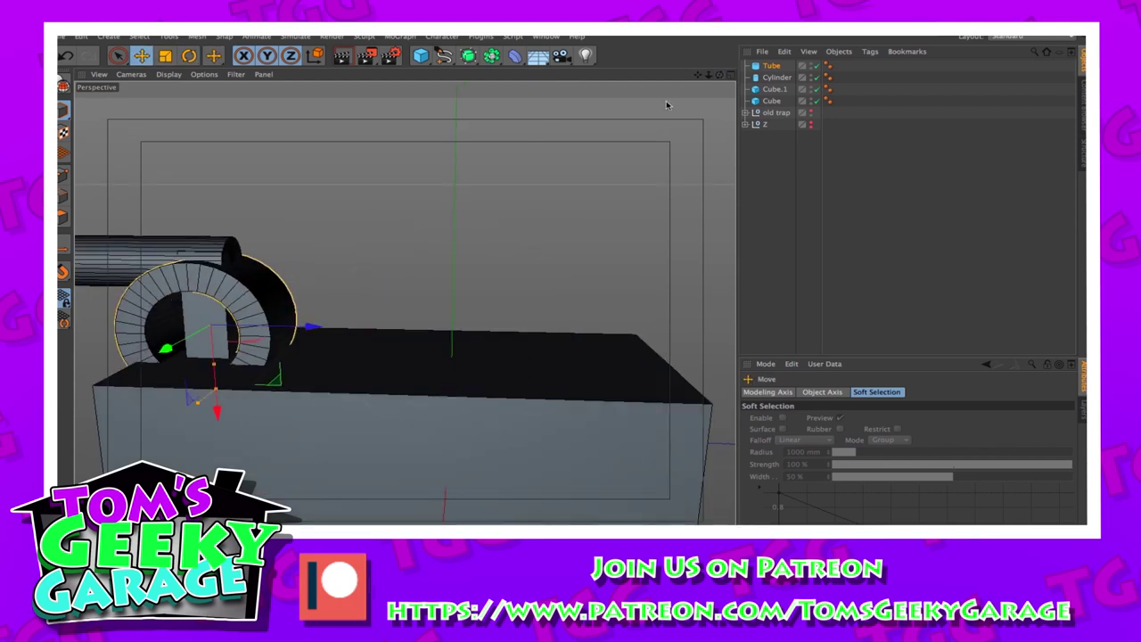
Lower the tube to the bottom end of the handle post inside the box
{"action": "left_click", "coordinate": [731, 74]}
{"action": "left_click", "coordinate": [399, 303]}
{"action": "left_click_drag", "start_coordinate": [709, 75], "coordinate": [801, 83]}
{"action": "left_click_drag", "start_coordinate": [356, 347], "coordinate": [356, 486]}
{"action": "left_click", "coordinate": [772, 65]}
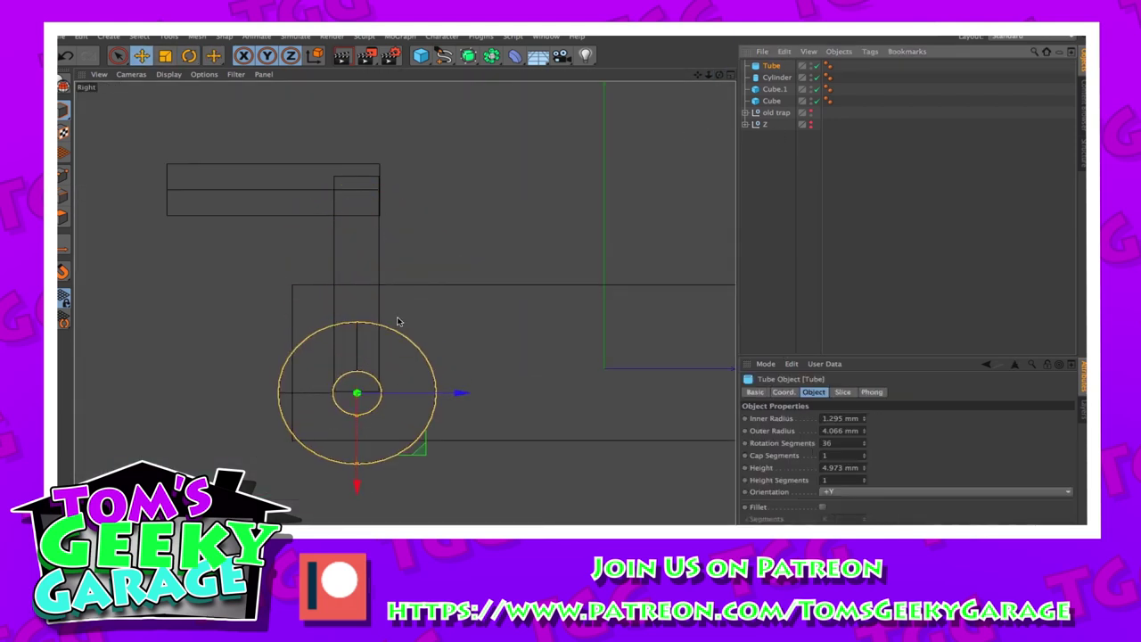
Resize the tube at the post's base to an inner radius of 1.383 mm and outer radius of 2.544 mm
{"action": "left_click", "coordinate": [864, 421]}
{"action": "double_click", "coordinate": [864, 433]}
{"action": "left_click", "coordinate": [730, 74]}
{"action": "left_click", "coordinate": [399, 74]}
{"action": "middle_click_drag", "start_coordinate": [214, 446], "coordinate": [405, 428], "text": "alt"}
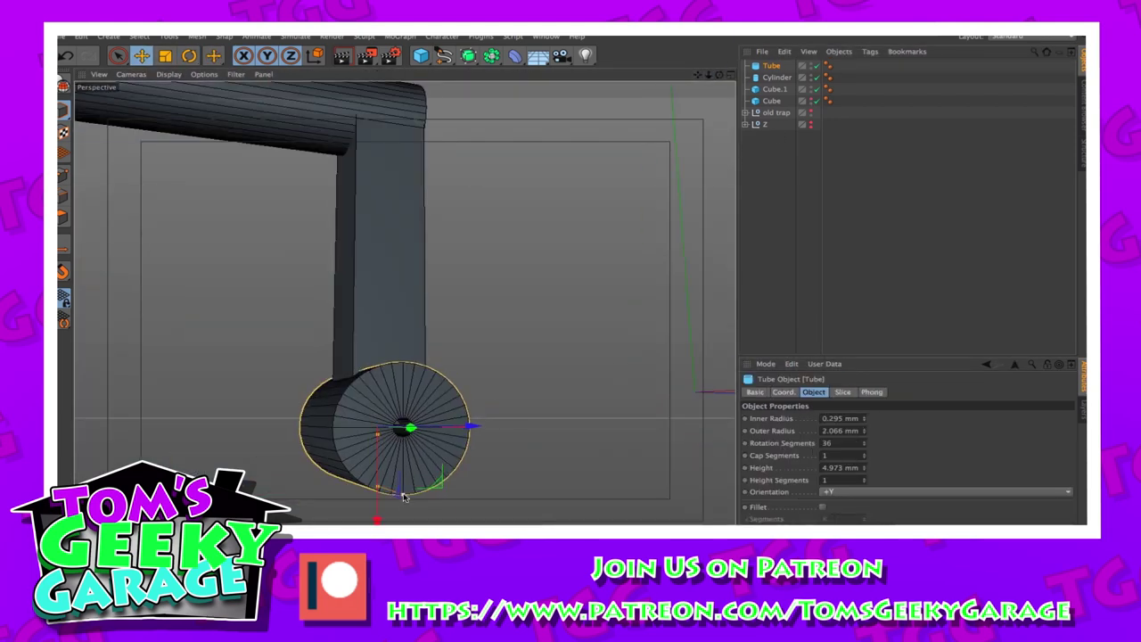
{"action": "left_click_drag", "start_coordinate": [405, 497], "coordinate": [401, 508]}
{"action": "left_click_drag", "start_coordinate": [402, 438], "coordinate": [400, 472]}
Nest the grip cylinder and the post cube under the tube
{"action": "left_click", "coordinate": [412, 187]}
{"action": "scroll", "coordinate": [419, 401], "scroll_direction": "down", "scroll_amount": 5}
{"action": "key", "text": "F3"}
{"action": "scroll", "coordinate": [354, 427], "scroll_direction": "down", "scroll_amount": 4}
{"action": "left_click_drag", "start_coordinate": [843, 73], "coordinate": [764, 91]}
{"action": "left_click_drag", "start_coordinate": [774, 83], "coordinate": [771, 65]}
{"action": "left_click", "coordinate": [771, 65]}
Make the small cube on the post editable, pull its points into a sloped catch, and hide the body cube
{"action": "key", "text": "r"}
{"action": "scroll", "coordinate": [388, 379], "scroll_direction": "up", "scroll_amount": 4}
{"action": "left_click", "coordinate": [332, 319]}
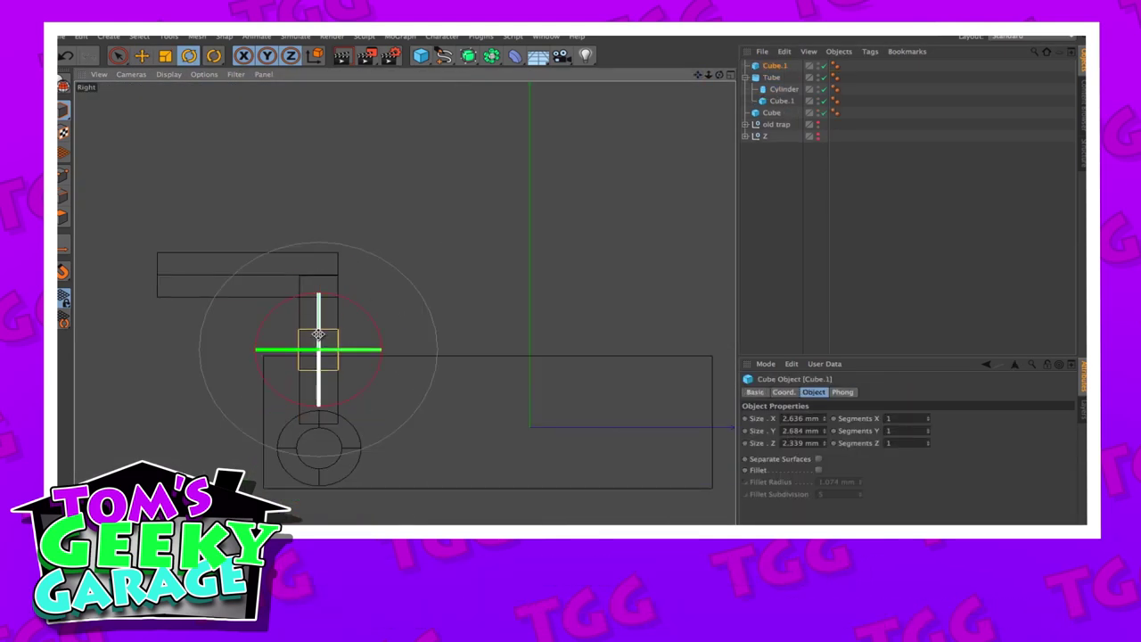
{"action": "left_click", "coordinate": [63, 84]}
{"action": "left_click", "coordinate": [62, 175]}
{"action": "left_click", "coordinate": [117, 55]}
{"action": "left_click", "coordinate": [338, 371]}
{"action": "left_click_drag", "start_coordinate": [435, 371], "coordinate": [450, 373]}
{"action": "left_click", "coordinate": [730, 74]}
{"action": "double_click", "coordinate": [818, 109]}
{"action": "left_click", "coordinate": [398, 74]}
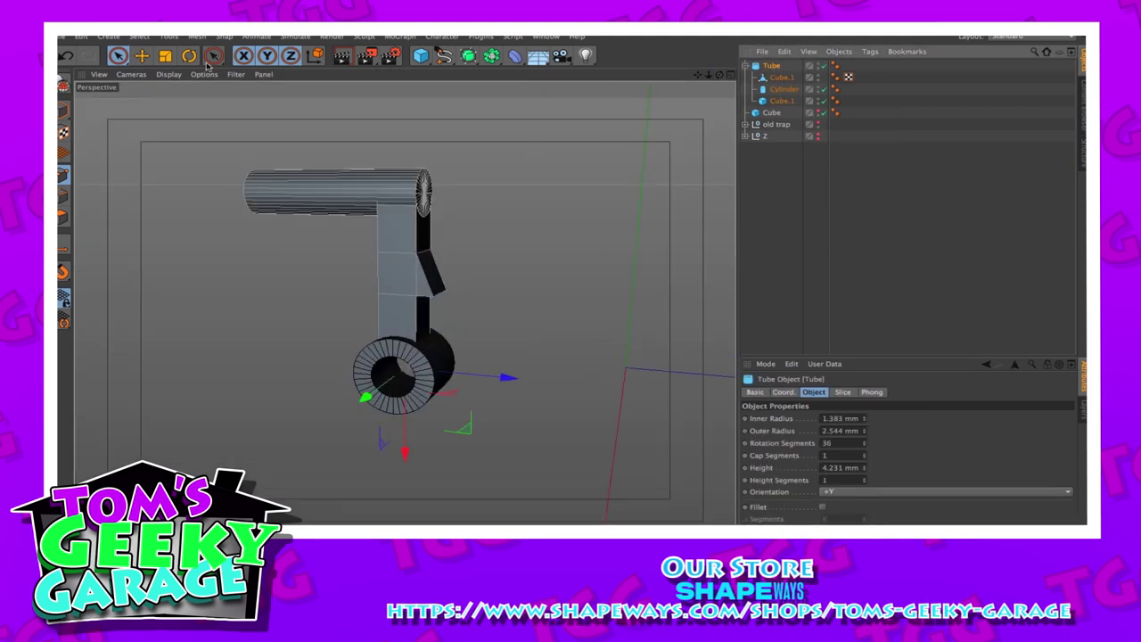
Rotate the tube with its nested handle parts to try the latch's swing around the pivot
{"action": "key", "text": "r"}
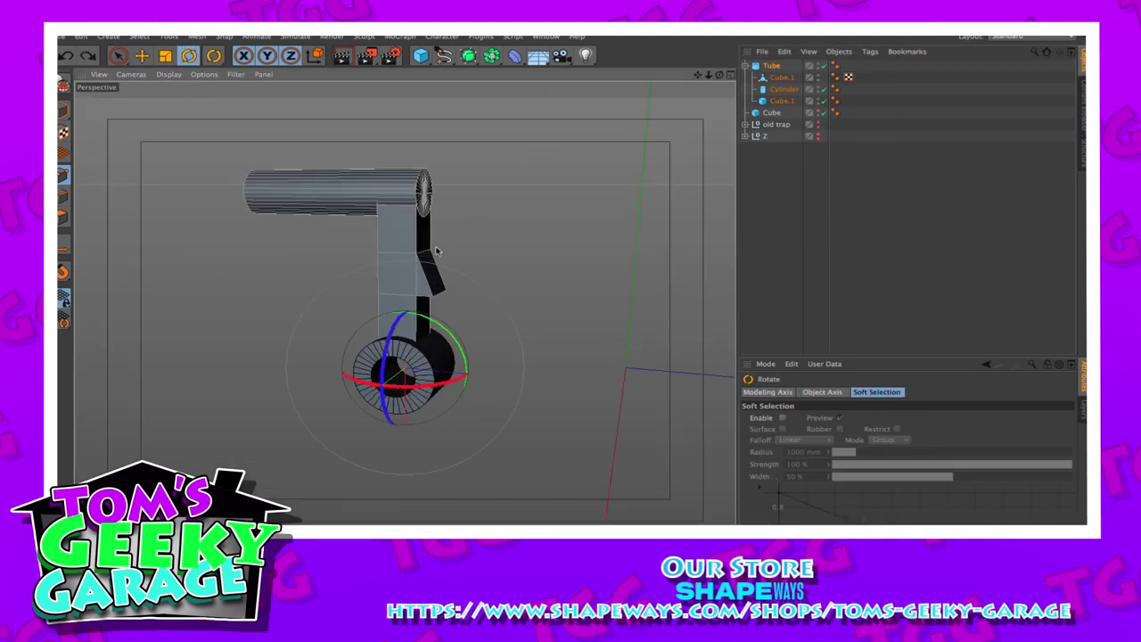
{"action": "left_click_drag", "start_coordinate": [432, 323], "coordinate": [422, 294]}
{"action": "mouse_move", "coordinate": [709, 74]}
{"action": "left_mouse_down"}
{"action": "mouse_move", "coordinate": [625, 74]}
{"action": "mouse_move", "coordinate": [705, 74]}
{"action": "left_mouse_up"}
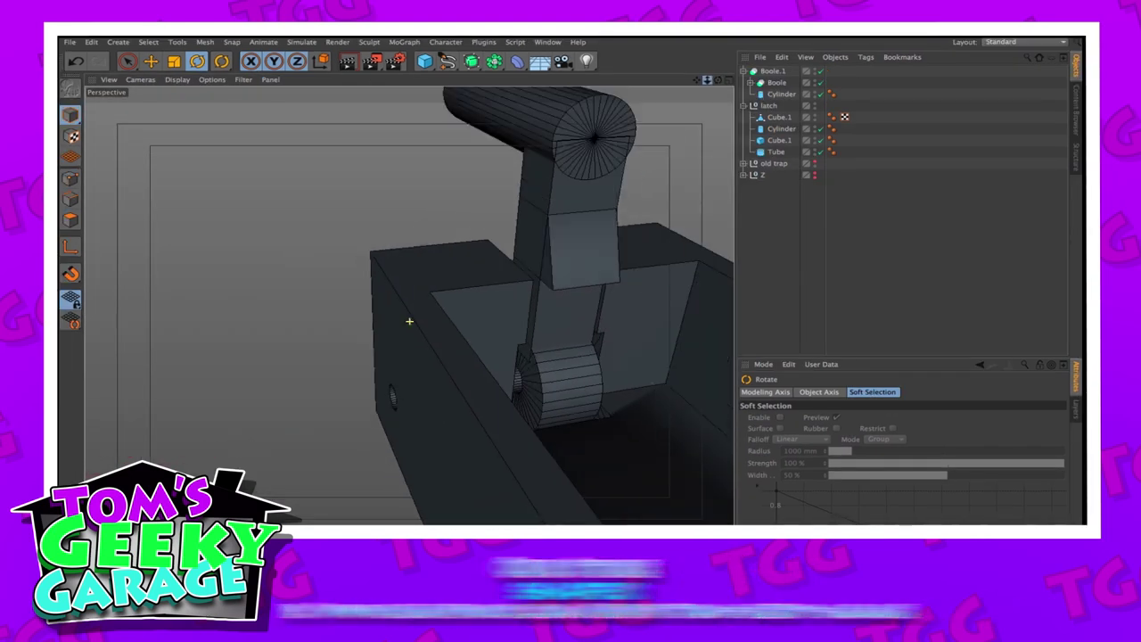
Undo the last two changes to the latch
{"action": "scroll", "coordinate": [407, 321], "scroll_direction": "down", "scroll_amount": 6}
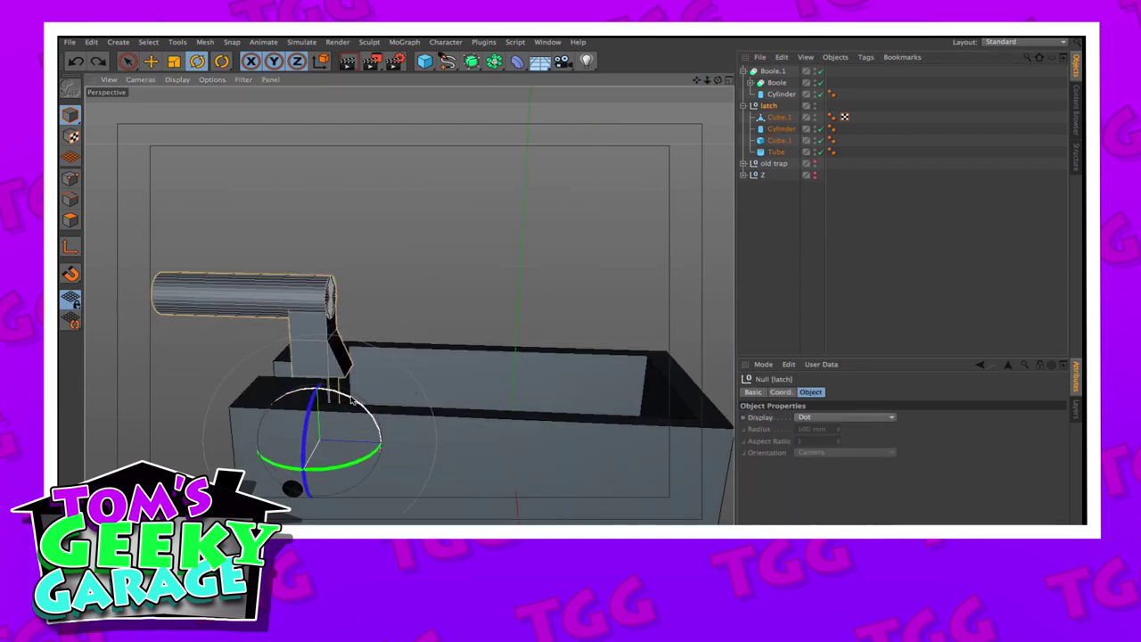
{"action": "key", "text": "F3"}
{"action": "key", "text": "super+z"}
{"action": "key", "text": "super+z"}
Add a Cylinder and scale it into a long thin hinge rod running lengthwise through the open box
{"action": "scroll", "coordinate": [439, 316], "scroll_direction": "down", "scroll_amount": 3}
{"action": "middle_click", "coordinate": [439, 317]}
{"action": "middle_click", "coordinate": [392, 290]}
{"action": "scroll", "coordinate": [408, 321], "scroll_direction": "down", "scroll_amount": 2}
{"action": "left_click_drag", "start_coordinate": [392, 290], "coordinate": [408, 321], "text": "alt"}
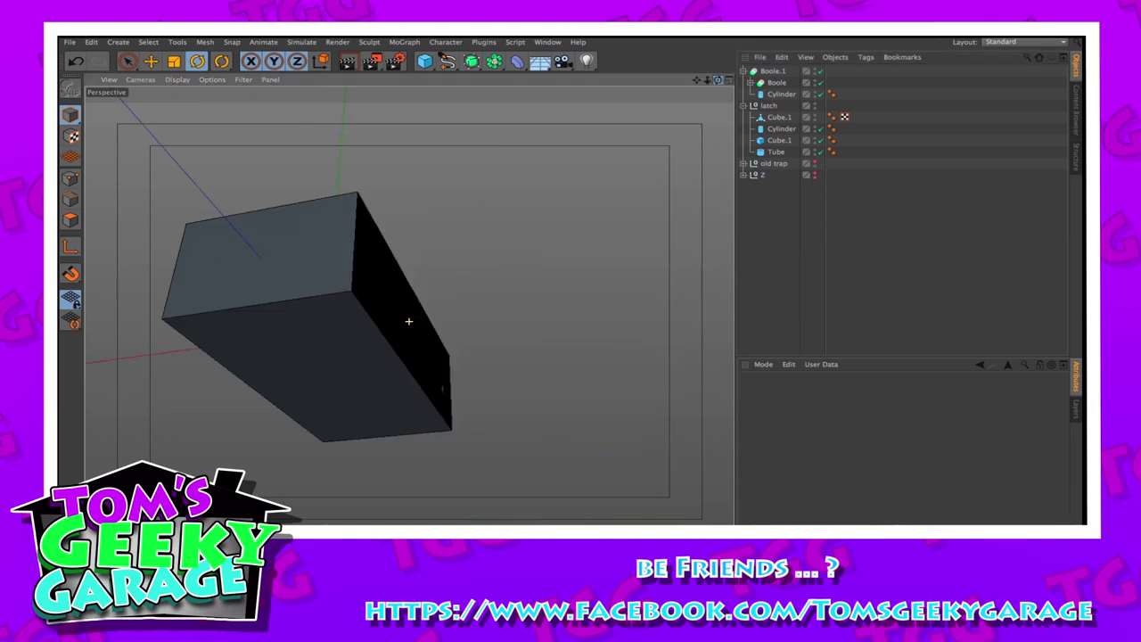
{"action": "left_click_drag", "start_coordinate": [410, 321], "coordinate": [285, 360], "text": "alt"}
{"action": "left_click_drag", "start_coordinate": [718, 79], "coordinate": [408, 321]}
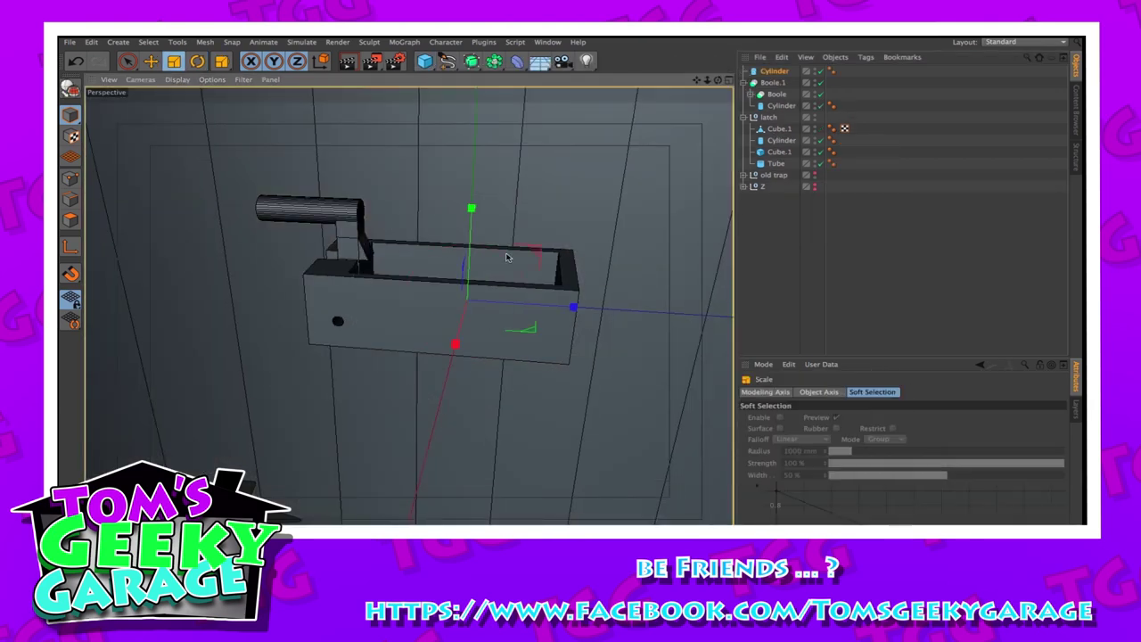
{"action": "left_click_drag", "start_coordinate": [509, 255], "coordinate": [533, 294]}
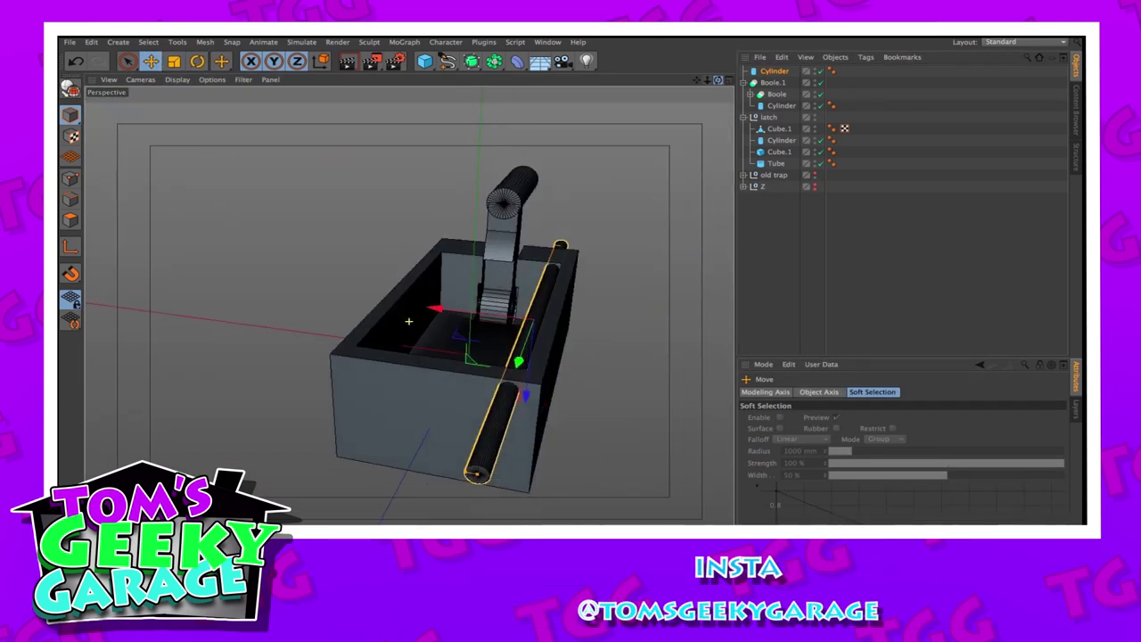
Adjust the hinge rod's sideways position along the box's long wall
{"action": "left_click_drag", "start_coordinate": [718, 80], "coordinate": [687, 82]}
{"action": "left_click_drag", "start_coordinate": [387, 263], "coordinate": [379, 261]}
{"action": "left_click_drag", "start_coordinate": [718, 80], "coordinate": [740, 82]}
{"action": "left_click_drag", "start_coordinate": [408, 321], "coordinate": [408, 320], "text": "alt"}
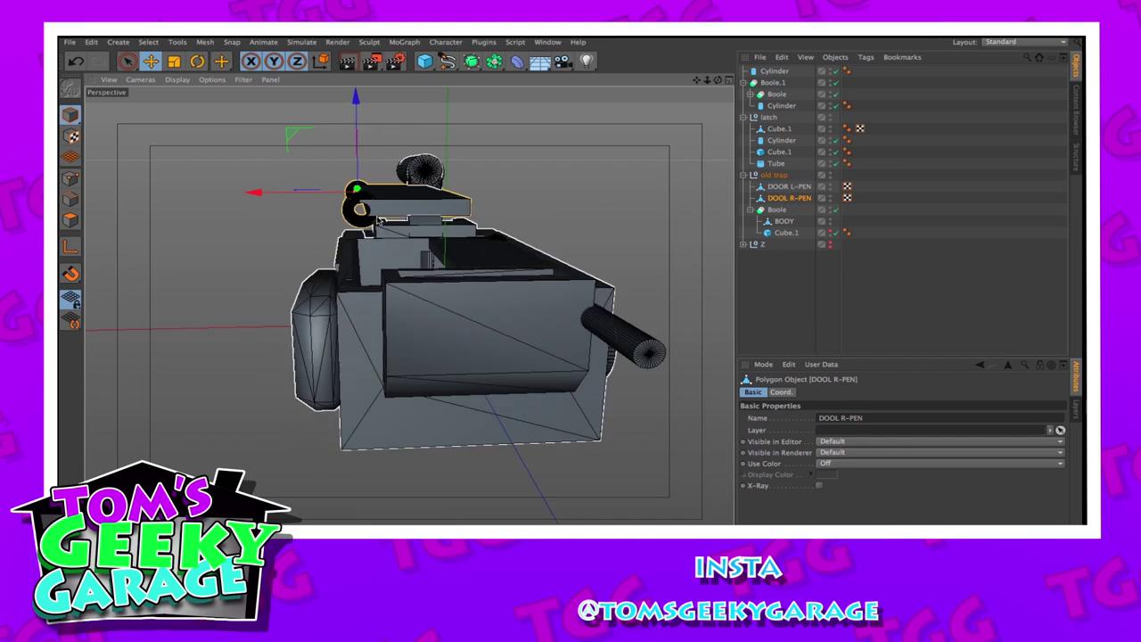
Examine the hinge end of the old trap's DOOL R-PEN door, and hide the old trap again
{"action": "left_click_drag", "start_coordinate": [378, 221], "coordinate": [592, 122], "text": "alt"}
{"action": "mouse_move", "coordinate": [717, 80]}
{"action": "left_mouse_down"}
{"action": "mouse_move", "coordinate": [686, 82]}
{"action": "mouse_move", "coordinate": [701, 82]}
{"action": "left_mouse_up"}
{"action": "double_click", "coordinate": [830, 175]}
Centre a Tube on the hinge rod in the Front view, fitting its inner radius to the rod and reducing its outer radius
{"action": "left_click_drag", "start_coordinate": [409, 321], "coordinate": [456, 341], "text": "alt"}
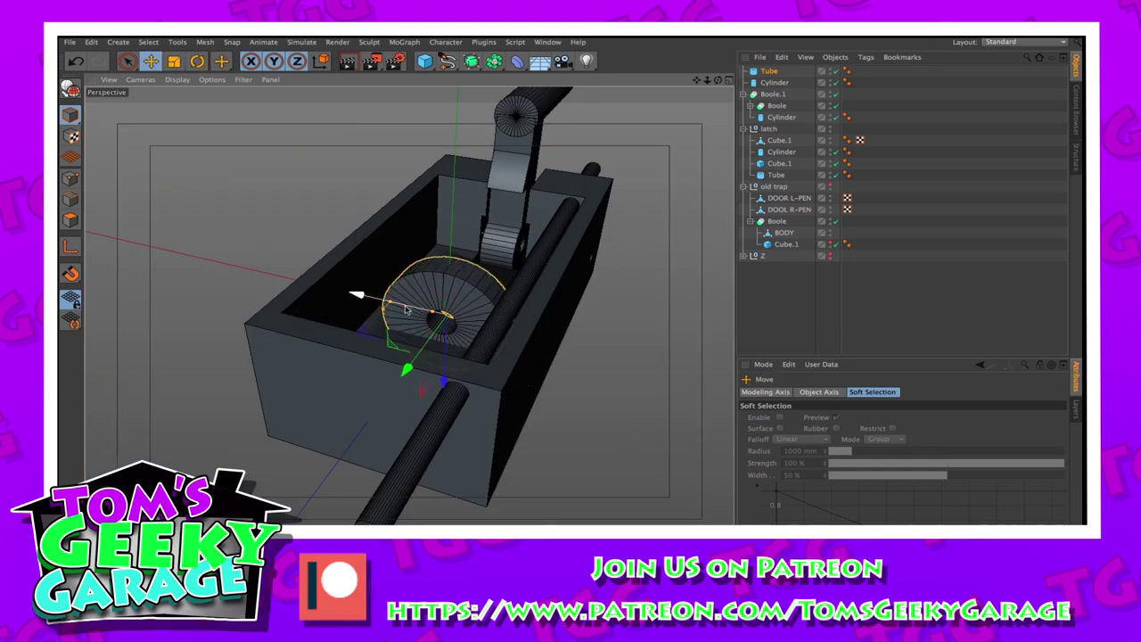
{"action": "left_click", "coordinate": [729, 80]}
{"action": "left_click", "coordinate": [729, 327]}
{"action": "scroll", "coordinate": [423, 267], "scroll_direction": "up", "scroll_amount": 3}
{"action": "left_click_drag", "start_coordinate": [423, 348], "coordinate": [423, 336]}
{"action": "left_click_drag", "start_coordinate": [476, 242], "coordinate": [456, 242]}
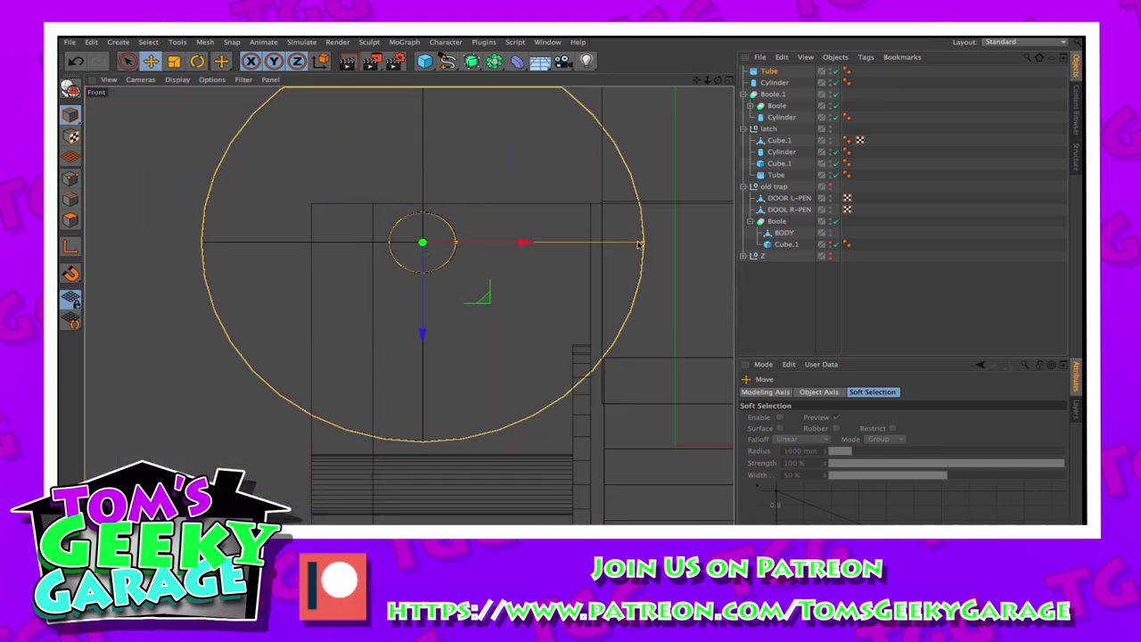
{"action": "left_click_drag", "start_coordinate": [641, 243], "coordinate": [533, 242]}
{"action": "left_click", "coordinate": [769, 70]}
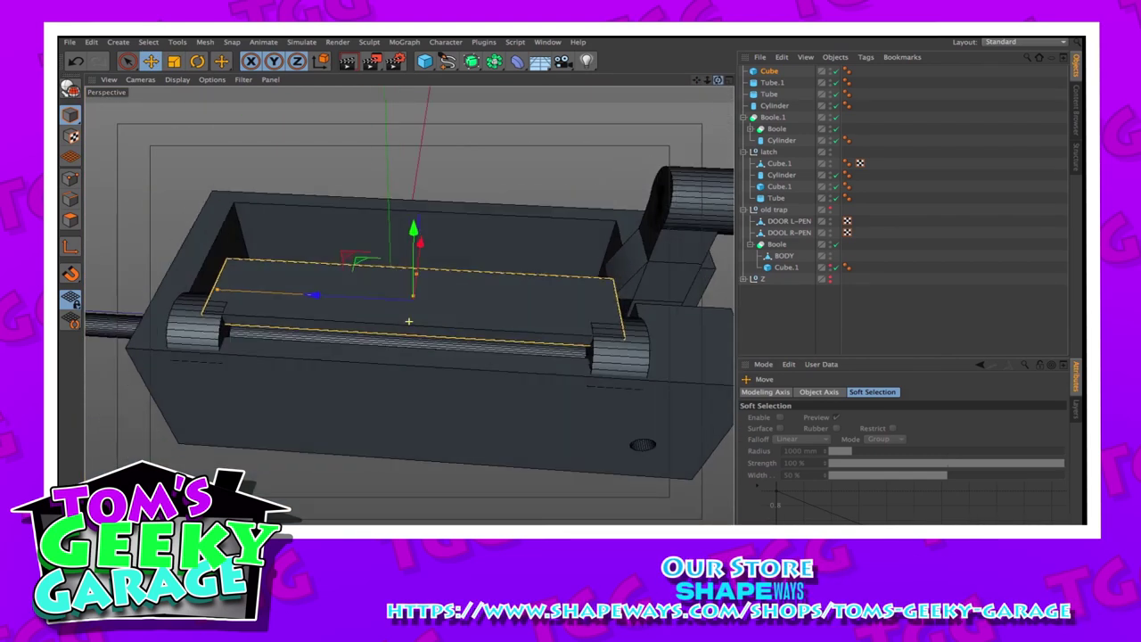
Align the door cube's top with the tops of the hinge tubes, and parent the cube and both tubes to the hinge rod
{"action": "left_click_drag", "start_coordinate": [190, 305], "coordinate": [418, 303], "text": "alt"}
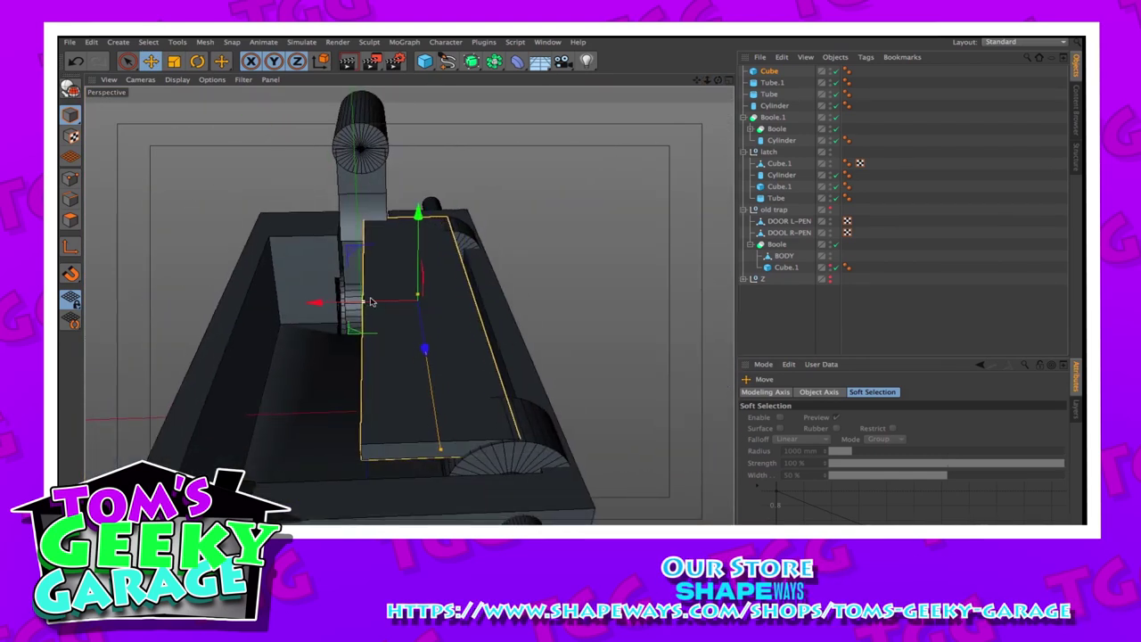
{"action": "key", "text": "F4"}
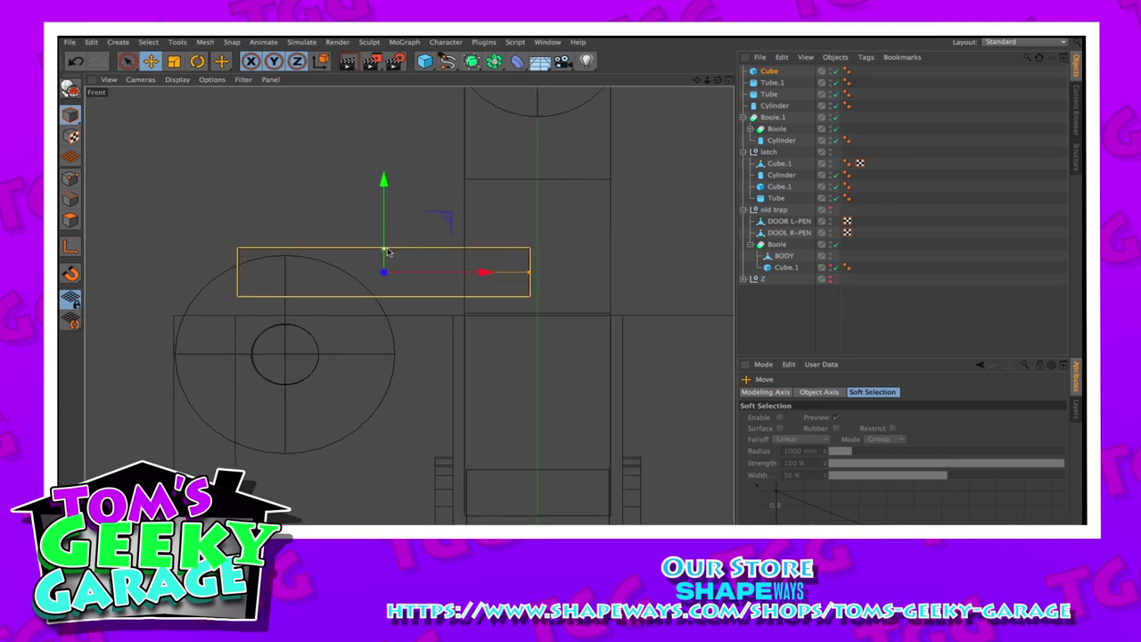
{"action": "left_click_drag", "start_coordinate": [388, 251], "coordinate": [388, 267]}
{"action": "key", "text": "F5"}
{"action": "key", "text": "F1"}
{"action": "mouse_move", "coordinate": [718, 81]}
{"action": "left_mouse_down"}
{"action": "mouse_move", "coordinate": [624, 81]}
{"action": "mouse_move", "coordinate": [719, 81]}
{"action": "left_mouse_up"}
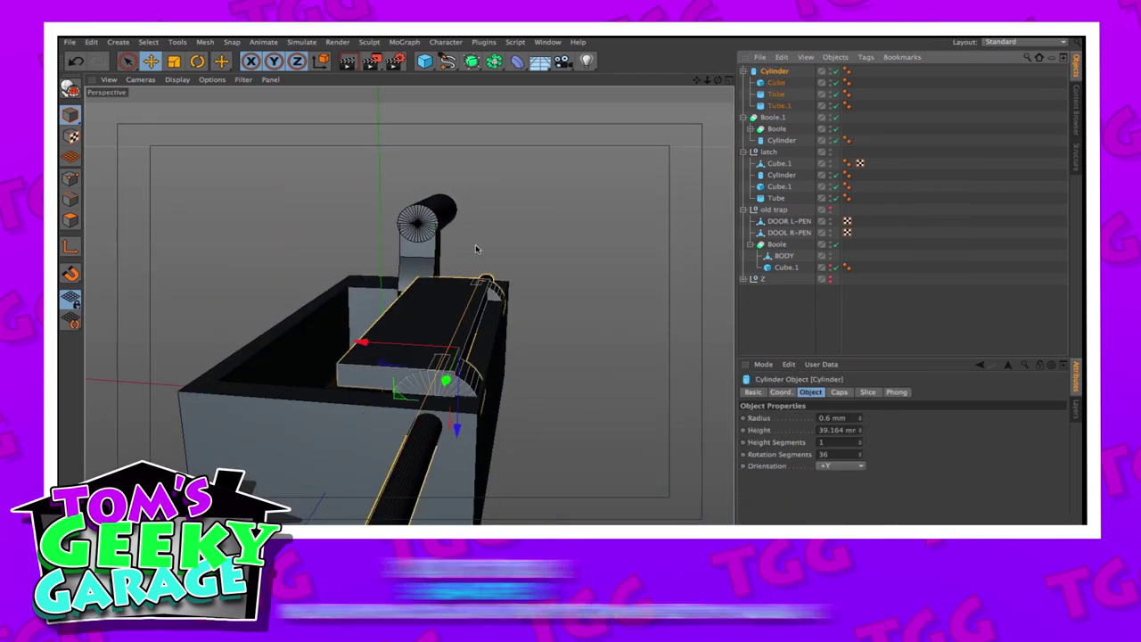
Try tilting the door open by rotating the hinge rod, and undo the rotation
{"action": "key", "text": "r"}
{"action": "left_click_drag", "start_coordinate": [476, 244], "coordinate": [535, 348], "text": "alt"}
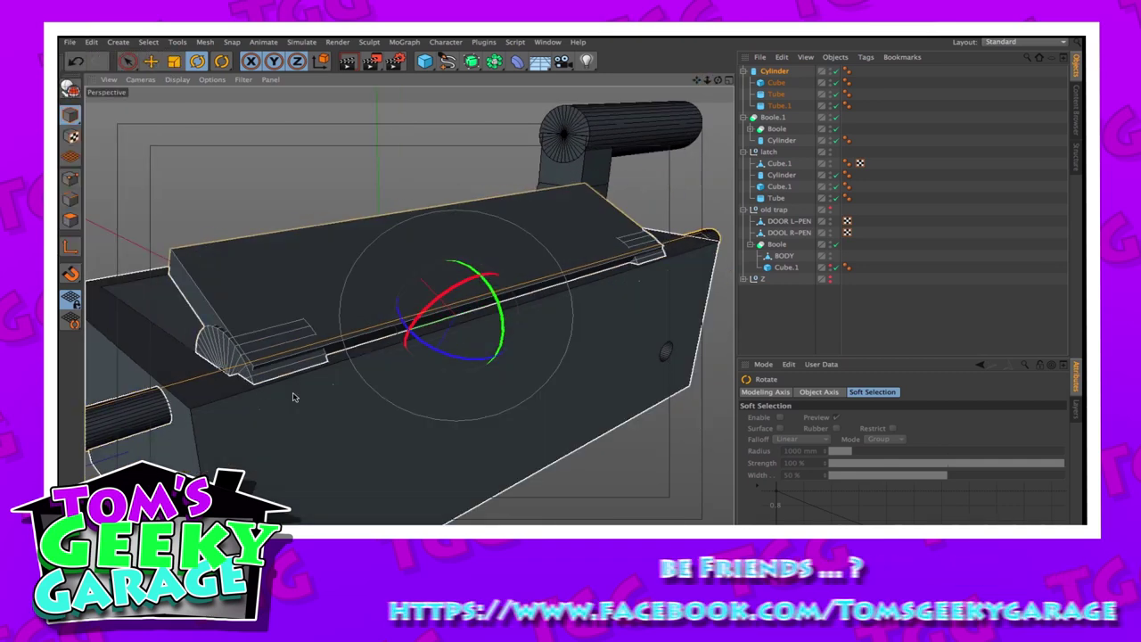
{"action": "key", "text": "super+z"}
{"action": "left_click_drag", "start_coordinate": [409, 322], "coordinate": [498, 350], "text": "alt"}
{"action": "mouse_move", "coordinate": [718, 80]}
{"action": "left_mouse_down"}
{"action": "mouse_move", "coordinate": [825, 80]}
{"action": "mouse_move", "coordinate": [706, 83]}
{"action": "left_mouse_up"}
{"action": "left_click_drag", "start_coordinate": [541, 323], "coordinate": [407, 324], "text": "alt"}
Try swinging the door upright about the hinge rod by about 88 degrees, and undo the rotation
{"action": "key", "text": "e"}
{"action": "left_click_drag", "start_coordinate": [324, 235], "coordinate": [373, 403], "text": "alt"}
{"action": "left_click_drag", "start_coordinate": [374, 403], "coordinate": [223, 415]}
{"action": "key", "text": "r"}
{"action": "left_click_drag", "start_coordinate": [409, 321], "coordinate": [295, 327], "text": "alt"}
{"action": "left_click_drag", "start_coordinate": [420, 342], "coordinate": [495, 442]}
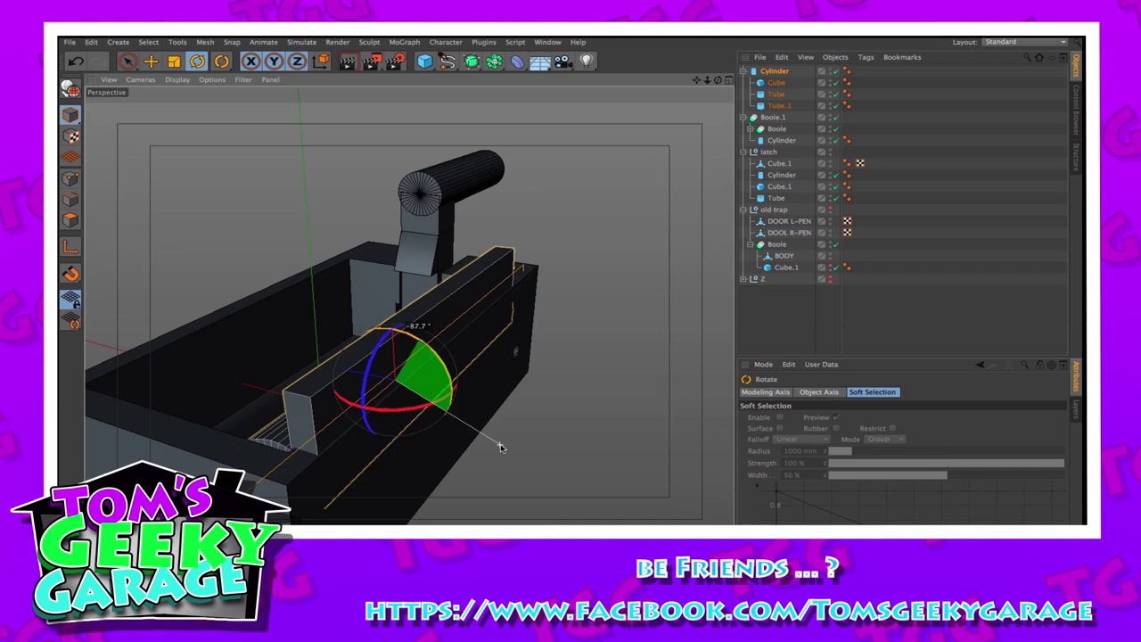
{"action": "left_click_drag", "start_coordinate": [401, 371], "coordinate": [401, 371]}
{"action": "key", "text": "super+z"}
Examine how the two hinge tubes line up around the rod in the Front view
{"action": "left_click_drag", "start_coordinate": [578, 250], "coordinate": [499, 383], "text": "alt"}
{"action": "middle_click", "coordinate": [500, 383]}
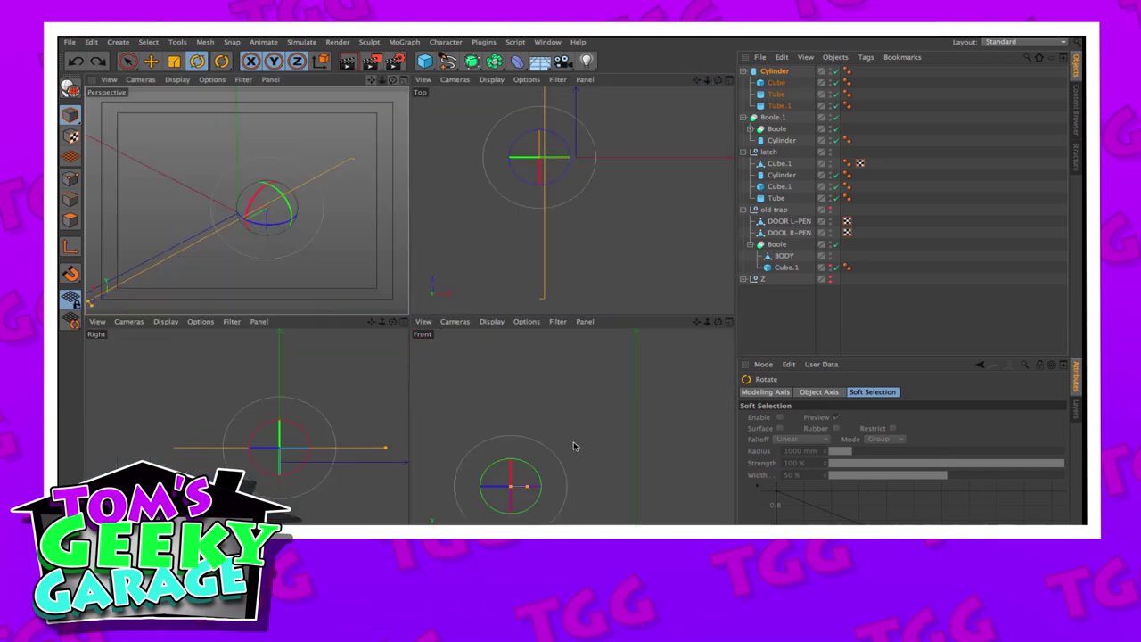
{"action": "middle_click", "coordinate": [576, 446]}
{"action": "left_click_drag", "start_coordinate": [472, 317], "coordinate": [663, 253]}
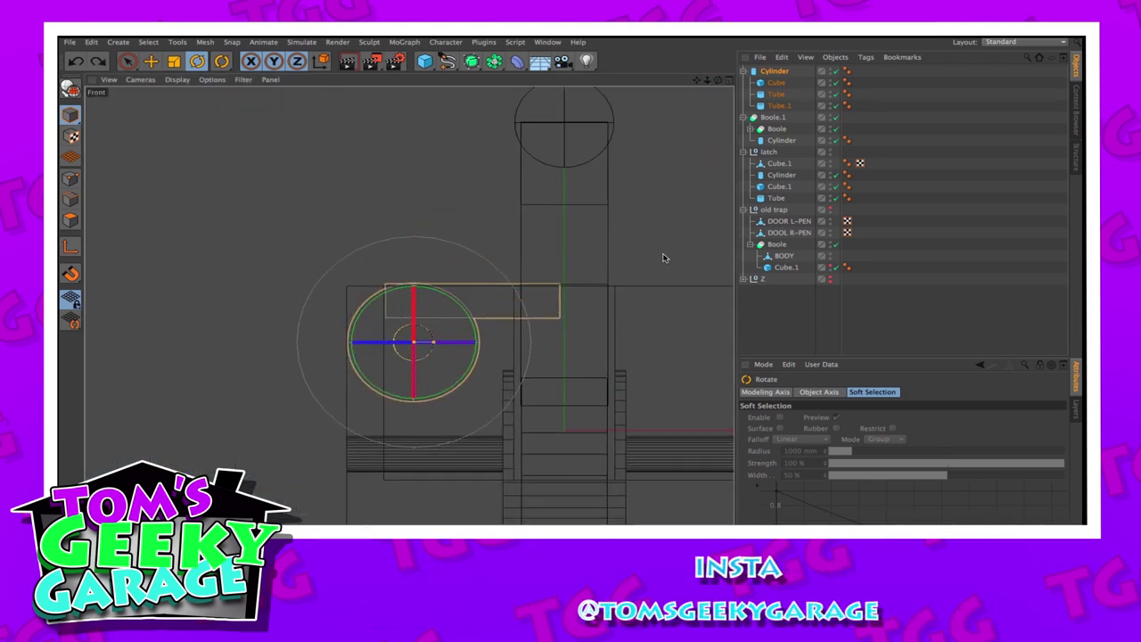
{"action": "left_click", "coordinate": [776, 94]}
{"action": "left_click", "coordinate": [778, 105], "text": "shift"}
{"action": "key", "text": "space"}
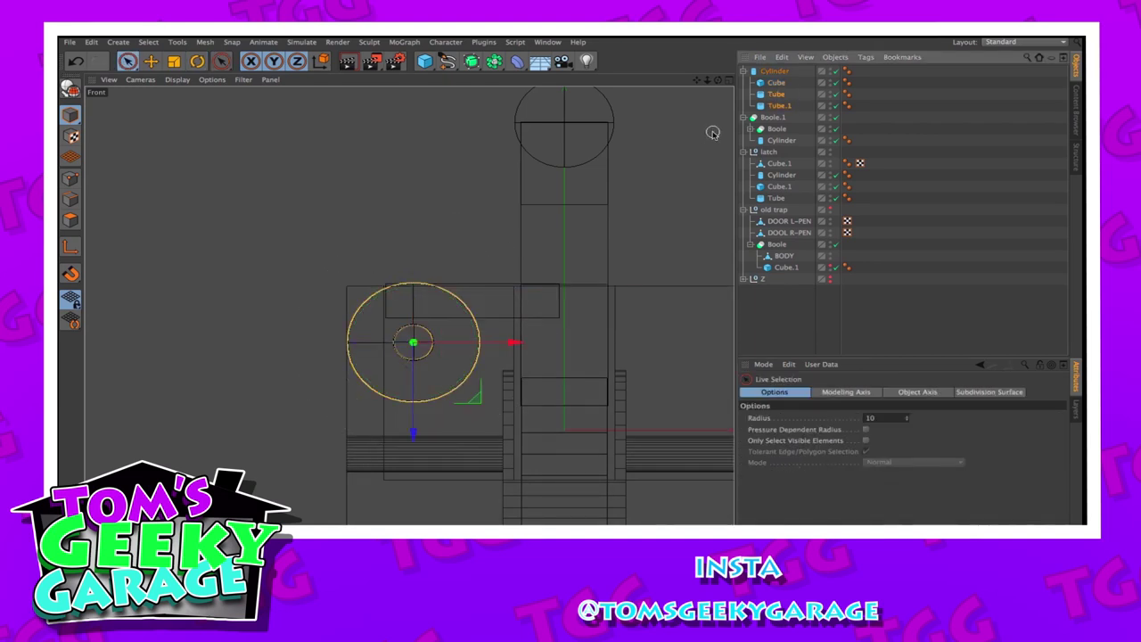
{"action": "middle_click", "coordinate": [718, 171]}
{"action": "middle_click", "coordinate": [393, 143]}
{"action": "left_click_drag", "start_coordinate": [708, 82], "coordinate": [678, 82]}
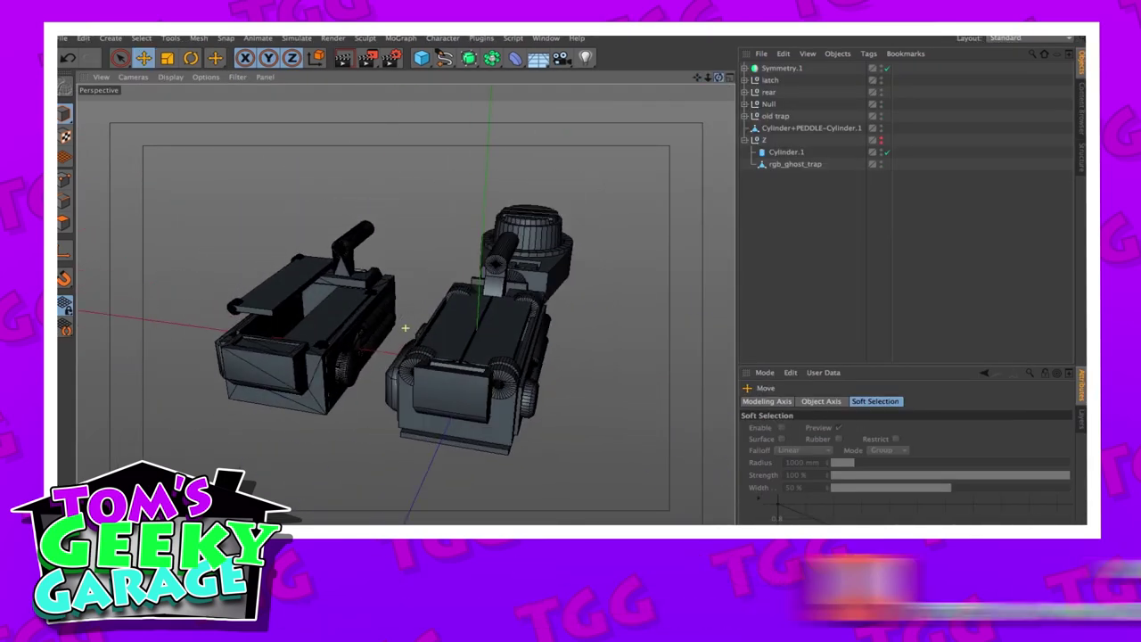
Group the old trap, pedal cylinder and Z objects into one hidden null, and rename the finished trap's Null as body and hide it
{"action": "mouse_move", "coordinate": [718, 78]}
{"action": "left_mouse_down"}
{"action": "mouse_move", "coordinate": [694, 83]}
{"action": "mouse_move", "coordinate": [651, 45]}
{"action": "mouse_move", "coordinate": [678, 78]}
{"action": "mouse_move", "coordinate": [719, 77]}
{"action": "left_mouse_up"}
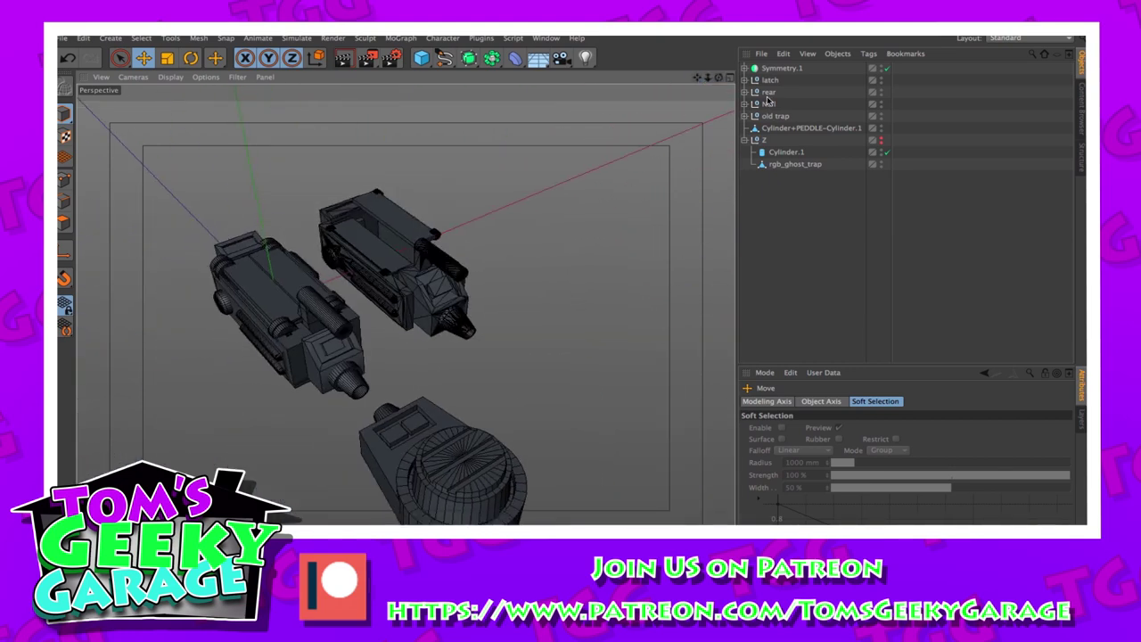
{"action": "left_click", "coordinate": [882, 117]}
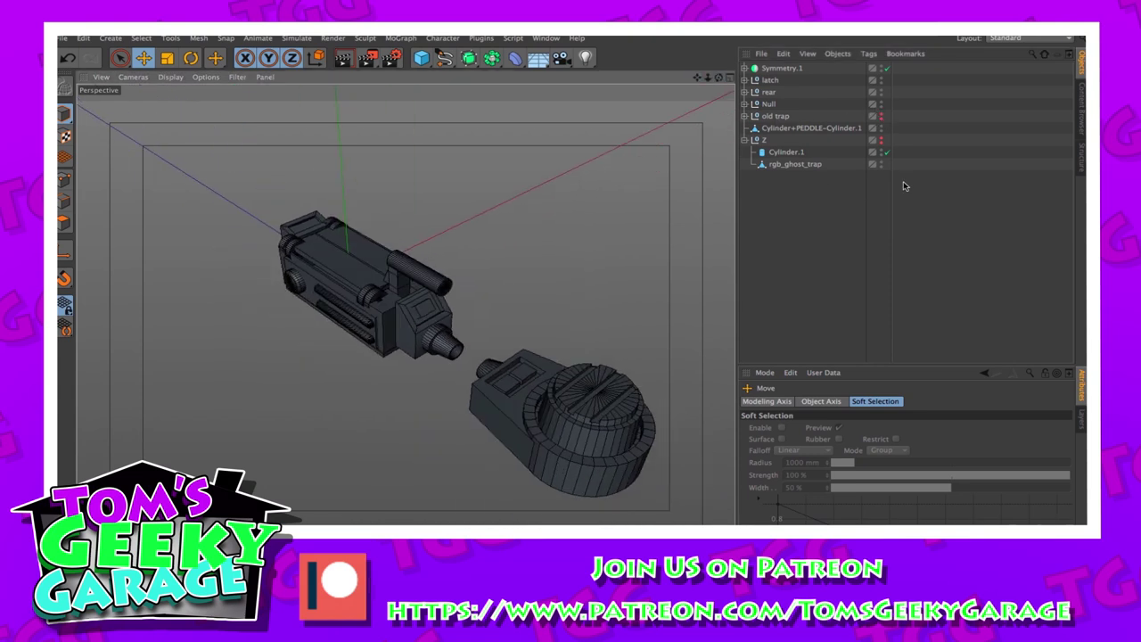
{"action": "left_click_drag", "start_coordinate": [904, 185], "coordinate": [784, 115]}
{"action": "right_click", "coordinate": [785, 118]}
{"action": "left_click", "coordinate": [817, 425]}
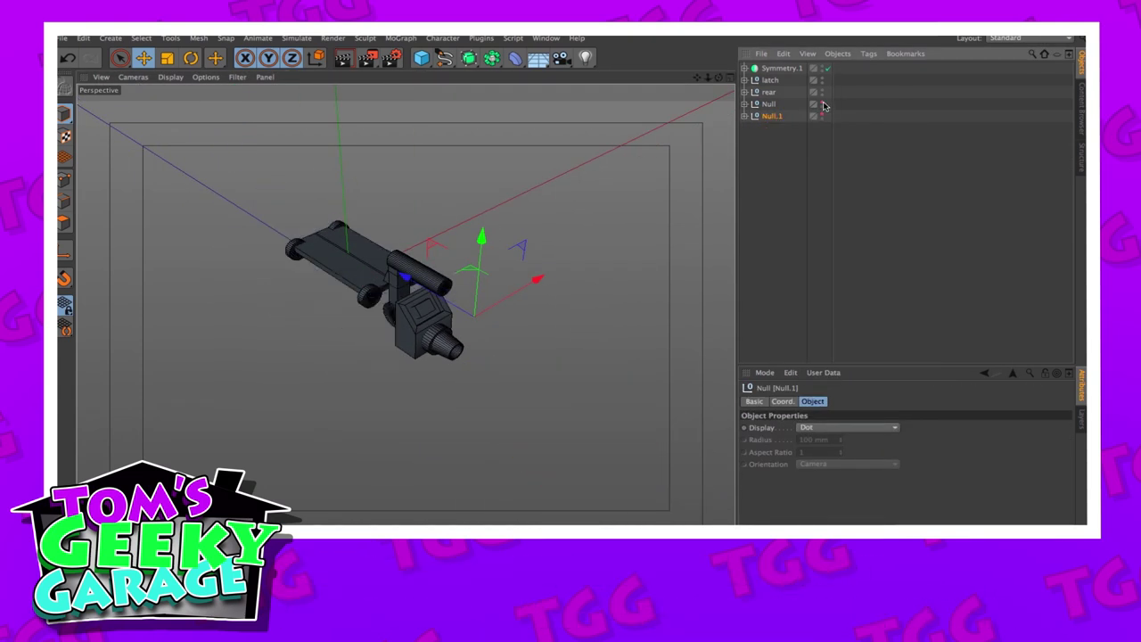
{"action": "left_click", "coordinate": [770, 185]}
{"action": "left_click_drag", "start_coordinate": [405, 328], "coordinate": [313, 299], "text": "alt"}
{"action": "scroll", "coordinate": [405, 328], "scroll_direction": "up", "scroll_amount": 5}
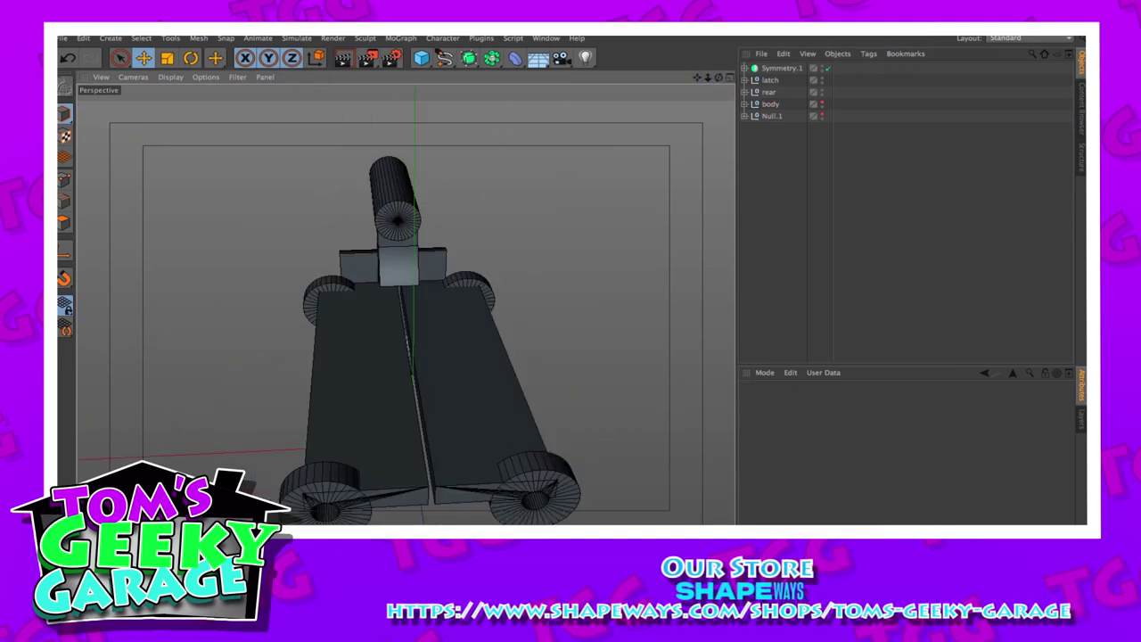
Try rotating the latch about its pivot, and undo the rotation
{"action": "left_click", "coordinate": [771, 80]}
{"action": "key", "text": "r"}
{"action": "mouse_move", "coordinate": [484, 326]}
{"action": "left_mouse_down"}
{"action": "mouse_move", "coordinate": [638, 339]}
{"action": "mouse_move", "coordinate": [658, 357]}
{"action": "mouse_move", "coordinate": [486, 334]}
{"action": "left_mouse_up"}
{"action": "key", "text": "super+z"}
Swing both mirrored doors open by rotating the door Null inside the Symmetry object about its hinge
{"action": "left_click_drag", "start_coordinate": [719, 77], "coordinate": [588, 120]}
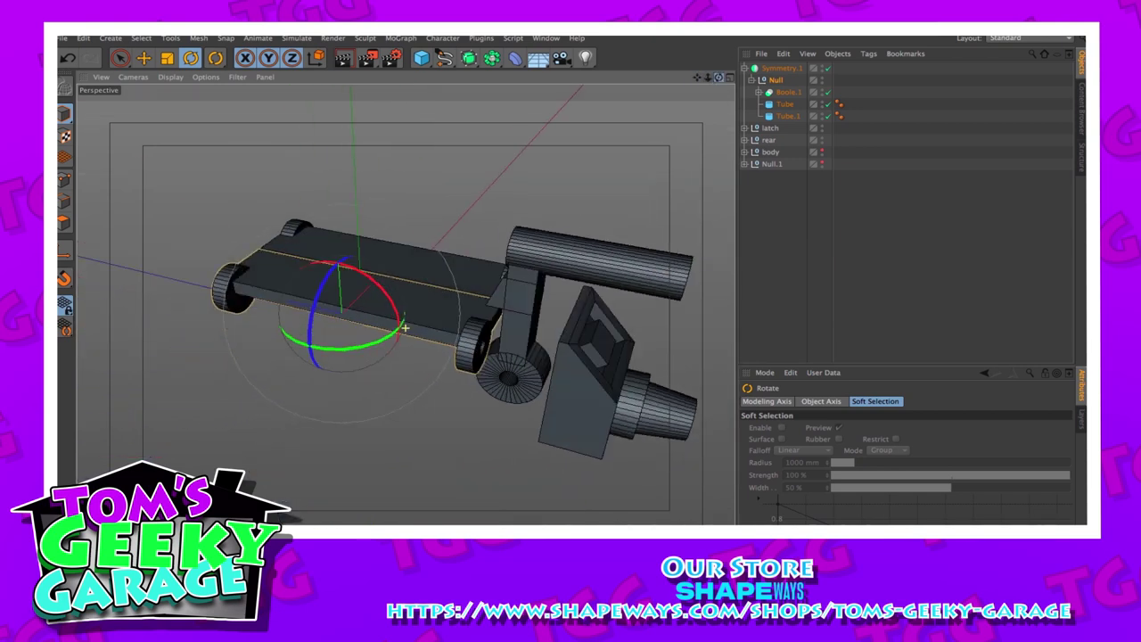
{"action": "left_click_drag", "start_coordinate": [405, 328], "coordinate": [335, 286], "text": "alt"}
{"action": "left_click_drag", "start_coordinate": [306, 395], "coordinate": [306, 405]}
{"action": "left_click_drag", "start_coordinate": [719, 77], "coordinate": [624, 98]}
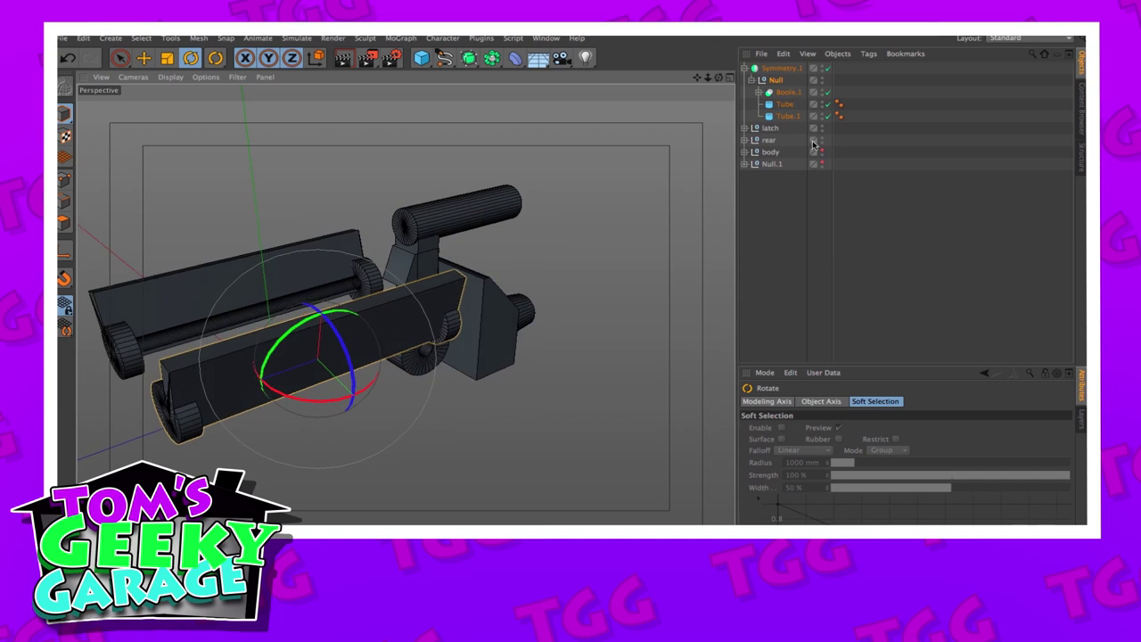
Show the body again and adjust the swing of the open doors within it
{"action": "left_click", "coordinate": [822, 150], "text": "alt"}
{"action": "left_click_drag", "start_coordinate": [698, 77], "coordinate": [785, 94]}
{"action": "left_click_drag", "start_coordinate": [408, 277], "coordinate": [433, 274]}
{"action": "left_click_drag", "start_coordinate": [719, 77], "coordinate": [686, 84]}
{"action": "mouse_move", "coordinate": [719, 78]}
{"action": "left_mouse_down"}
{"action": "mouse_move", "coordinate": [660, 82]}
{"action": "mouse_move", "coordinate": [720, 80]}
{"action": "left_mouse_up"}
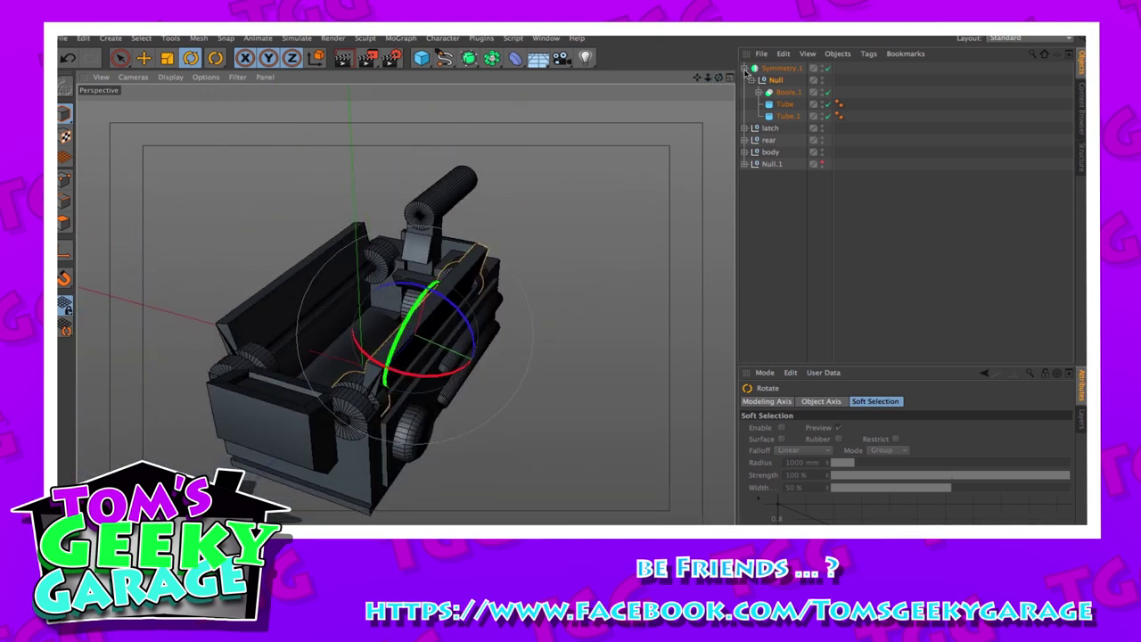
Collapse the Symmetry object's hierarchy, examine the assembled trap with its doors open from several angles, and select the latch
{"action": "left_click", "coordinate": [745, 68]}
{"action": "left_click", "coordinate": [711, 101]}
{"action": "left_click_drag", "start_coordinate": [708, 77], "coordinate": [847, 78]}
{"action": "left_click_drag", "start_coordinate": [404, 328], "coordinate": [405, 328]}
{"action": "left_click_drag", "start_coordinate": [718, 77], "coordinate": [731, 98]}
{"action": "left_click_drag", "start_coordinate": [823, 66], "coordinate": [823, 106]}
{"action": "left_click_drag", "start_coordinate": [405, 329], "coordinate": [499, 294], "text": "alt"}
{"action": "left_click_drag", "start_coordinate": [405, 328], "coordinate": [383, 267], "text": "alt"}
{"action": "left_click", "coordinate": [375, 247]}
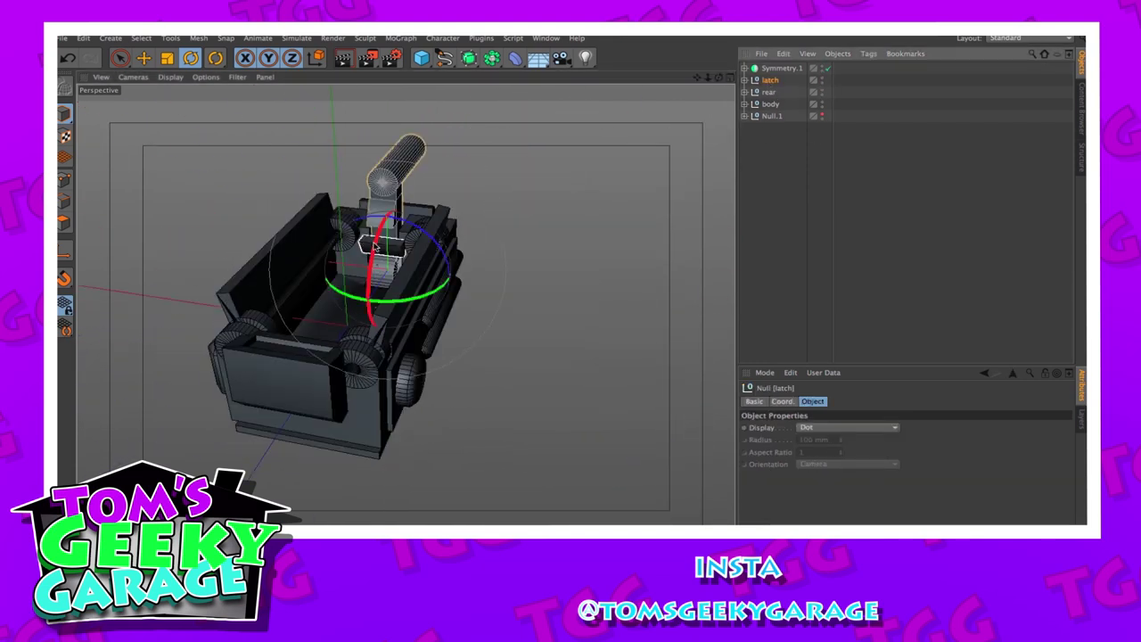